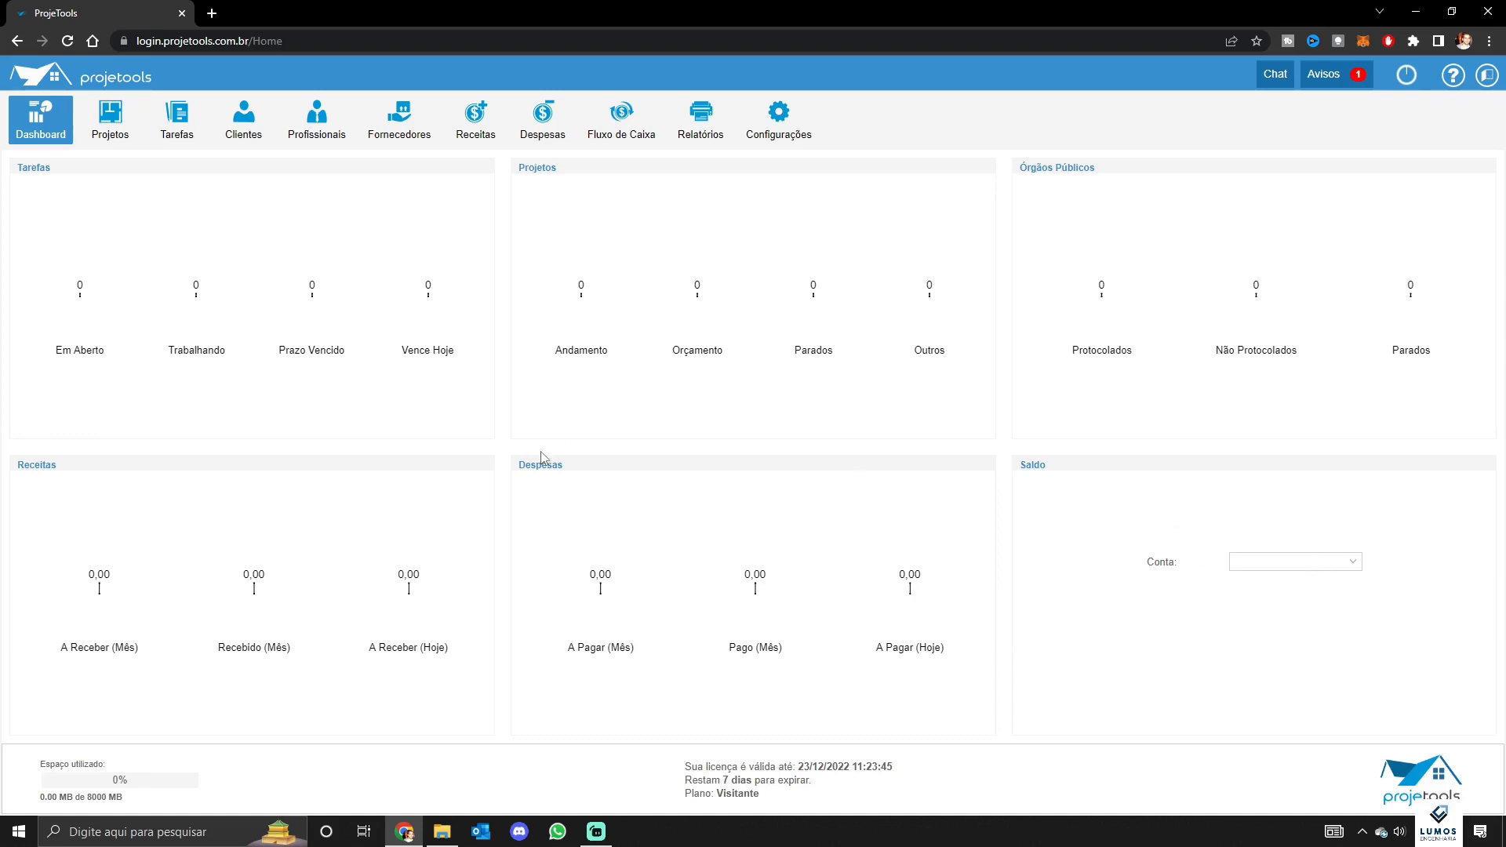
Start a new client record and enter the name Cliente X
click(245, 135)
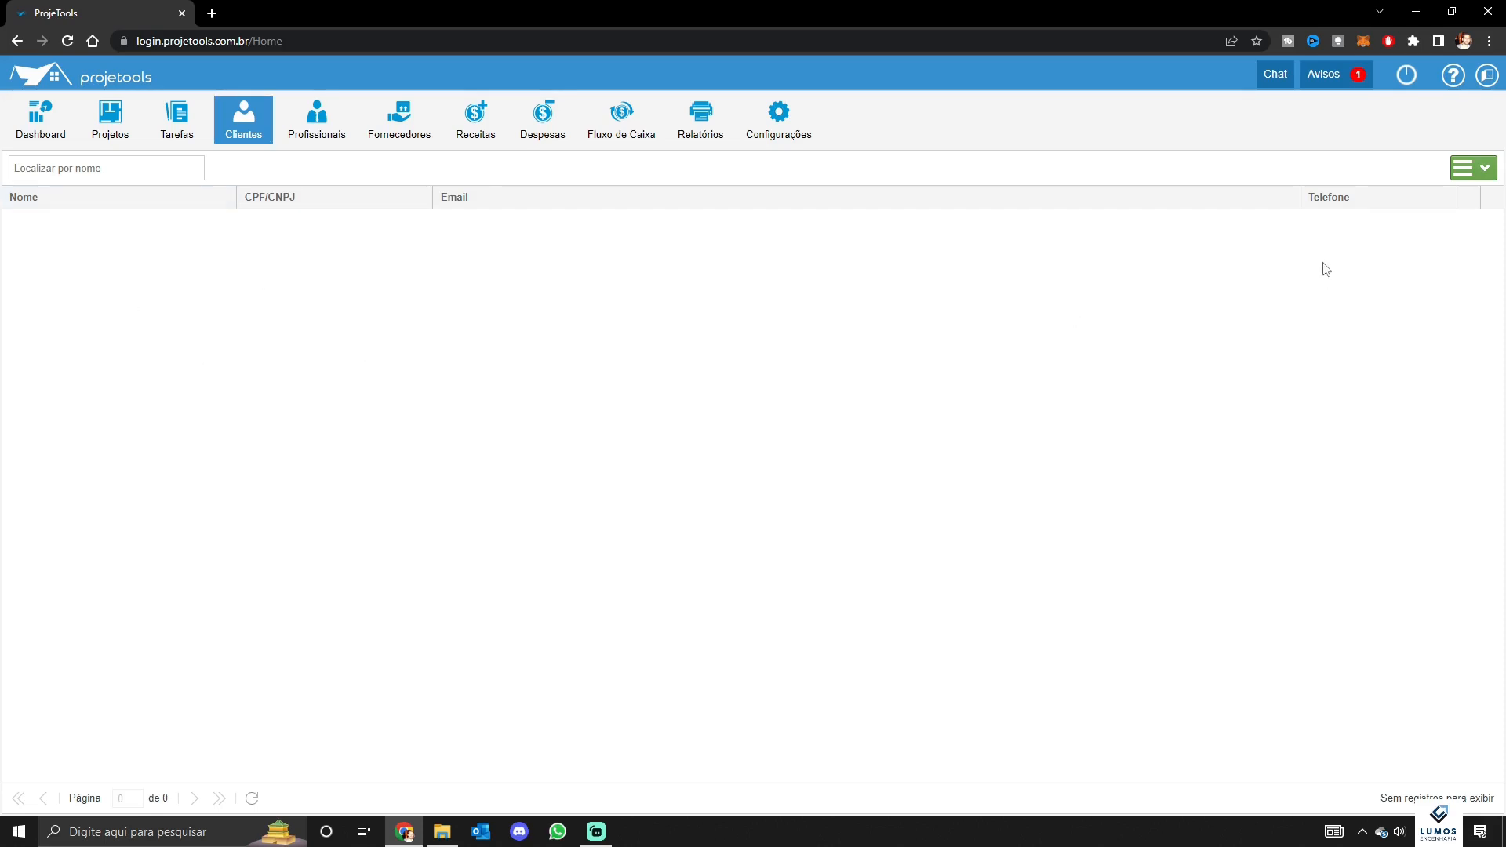
click(1472, 168)
click(1455, 191)
click(673, 307)
text(Cliente X)
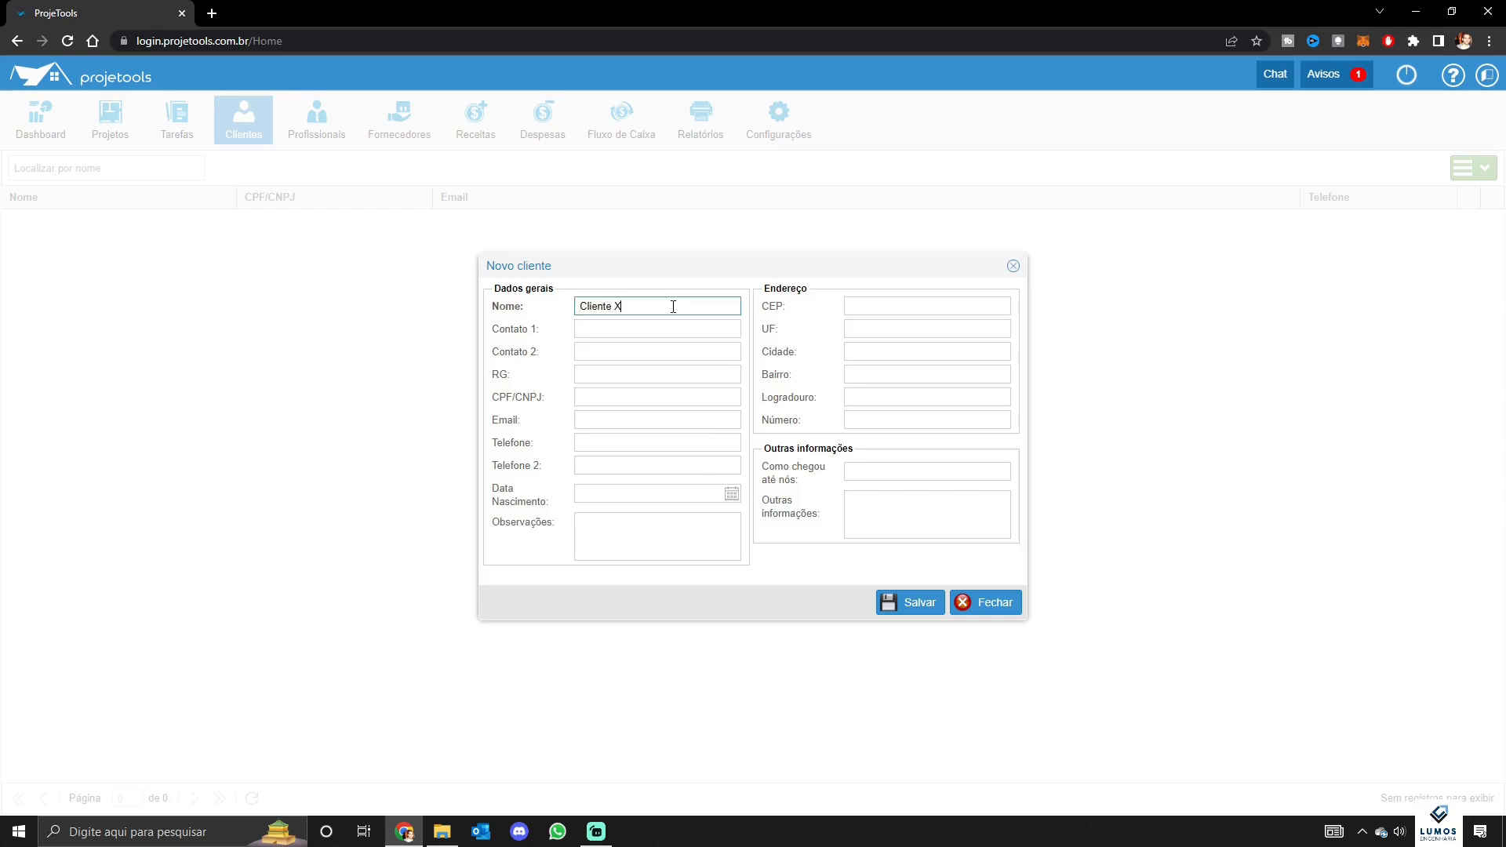
click(666, 329)
drag(700, 306, 569, 302)
click(634, 332)
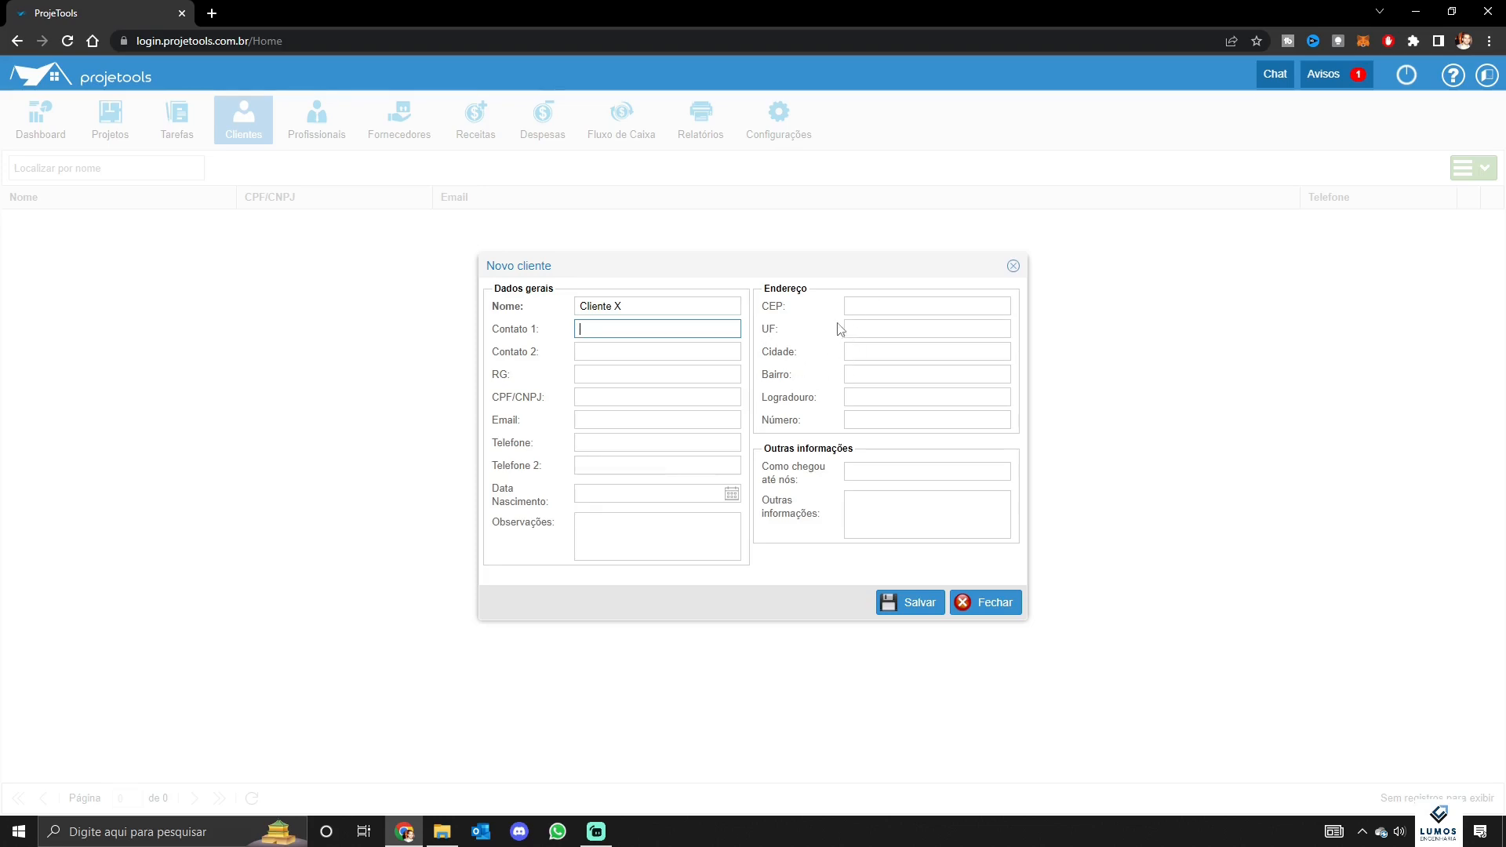
Record that Cliente X came by referral and save the client
click(873, 310)
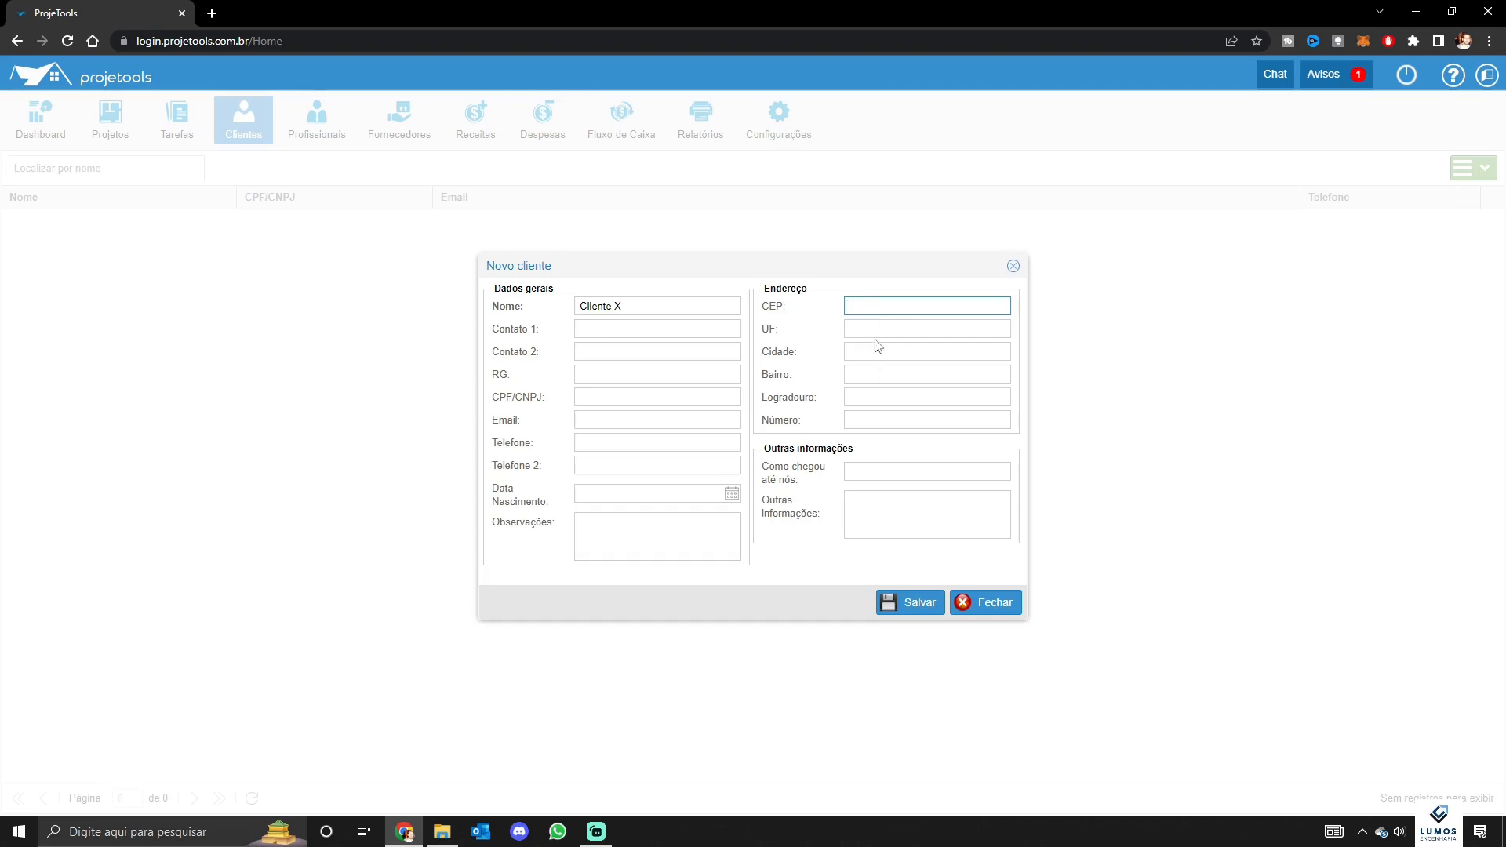
click(916, 468)
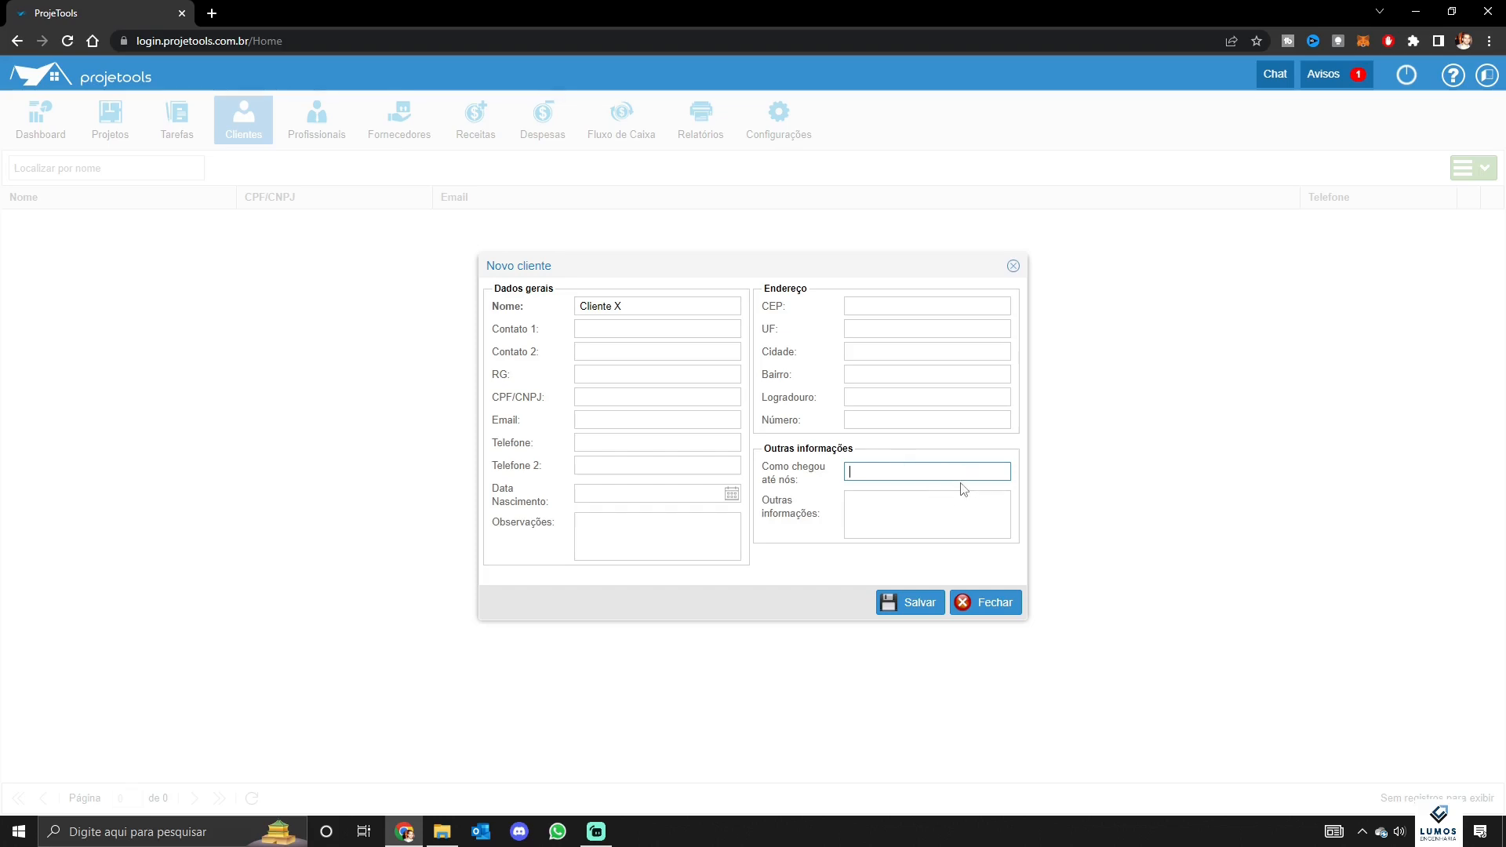
text(Indicação Daniel)
click(902, 514)
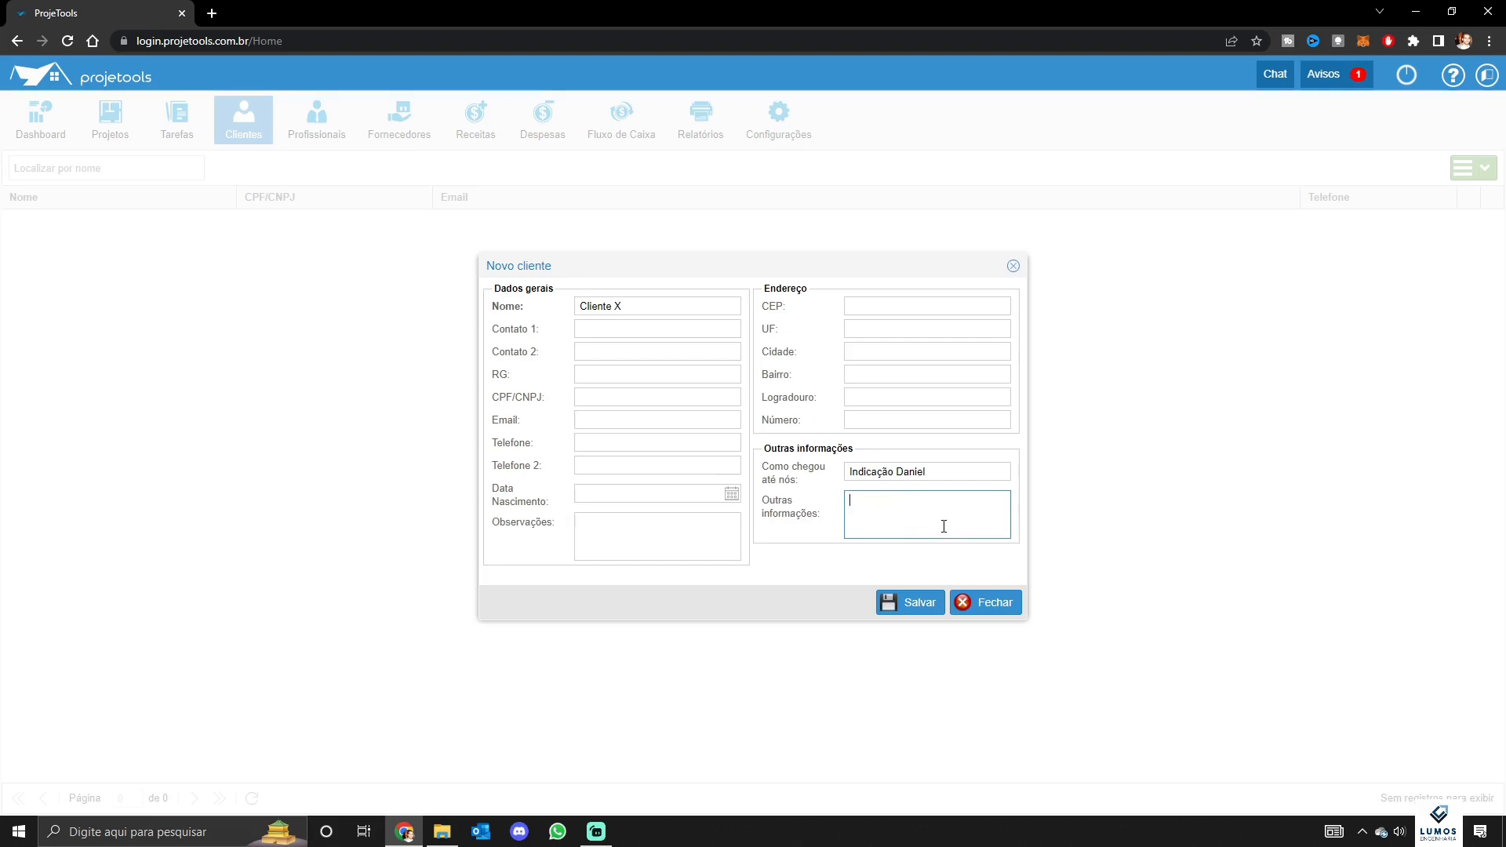
click(930, 607)
click(318, 135)
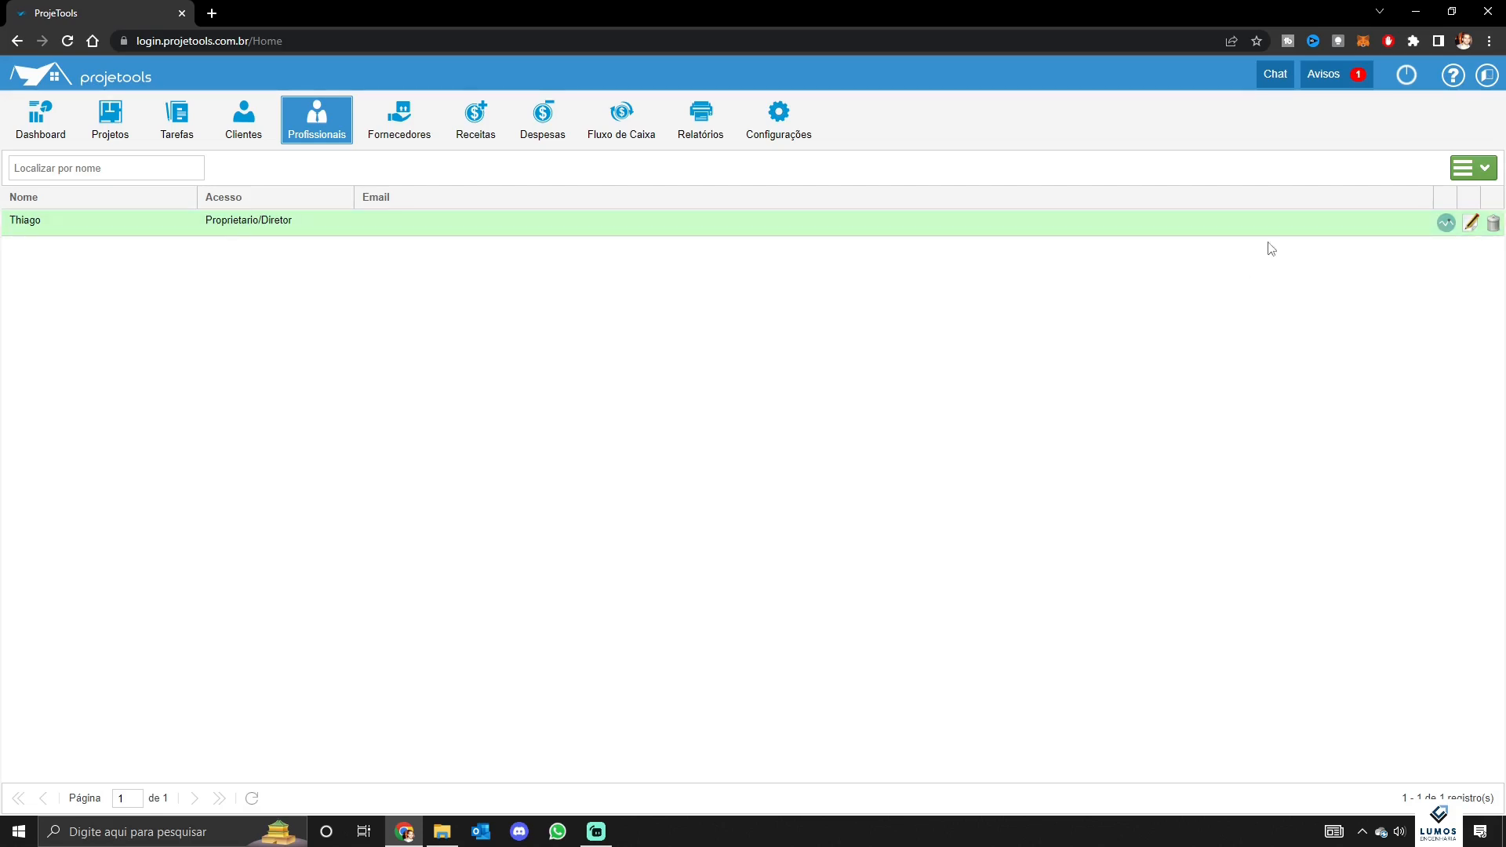
Add a new professional named Colaborador 1 with Colaborador access level
click(1472, 167)
click(1451, 191)
click(676, 338)
text(Coloca)
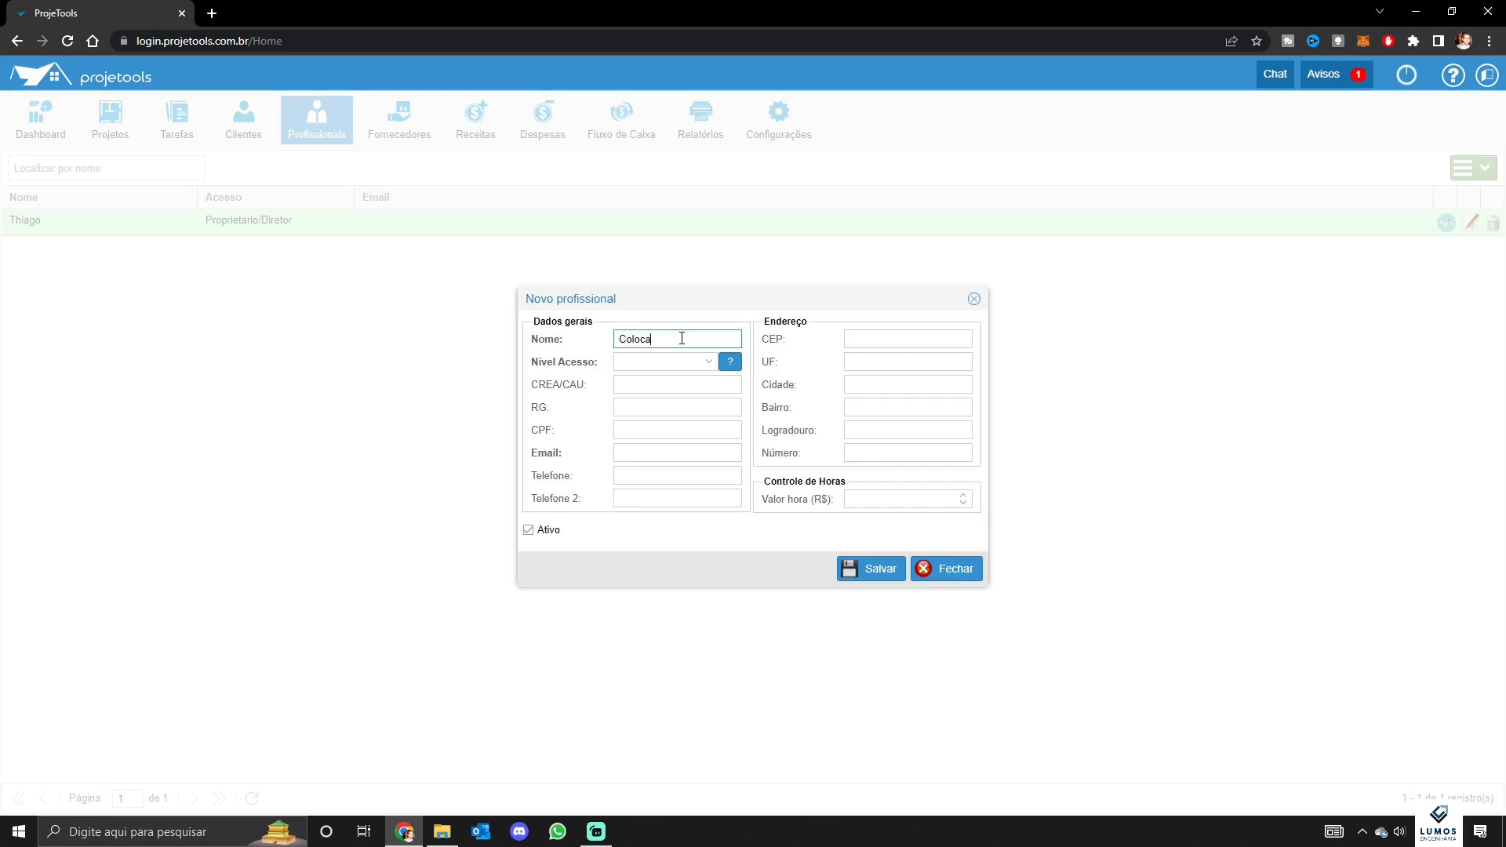
text(borador 1)
click(665, 362)
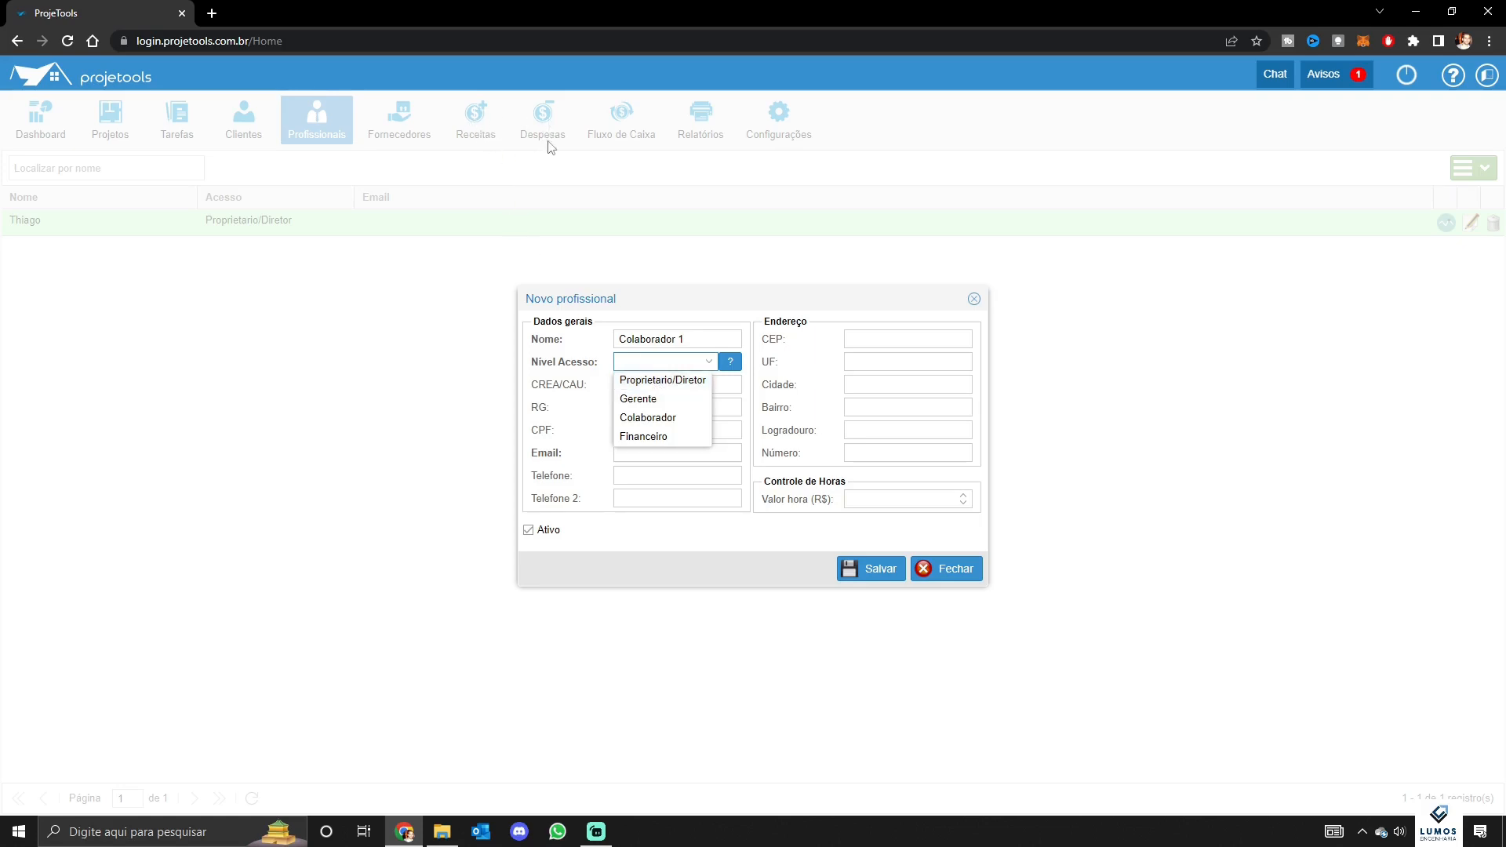
click(685, 418)
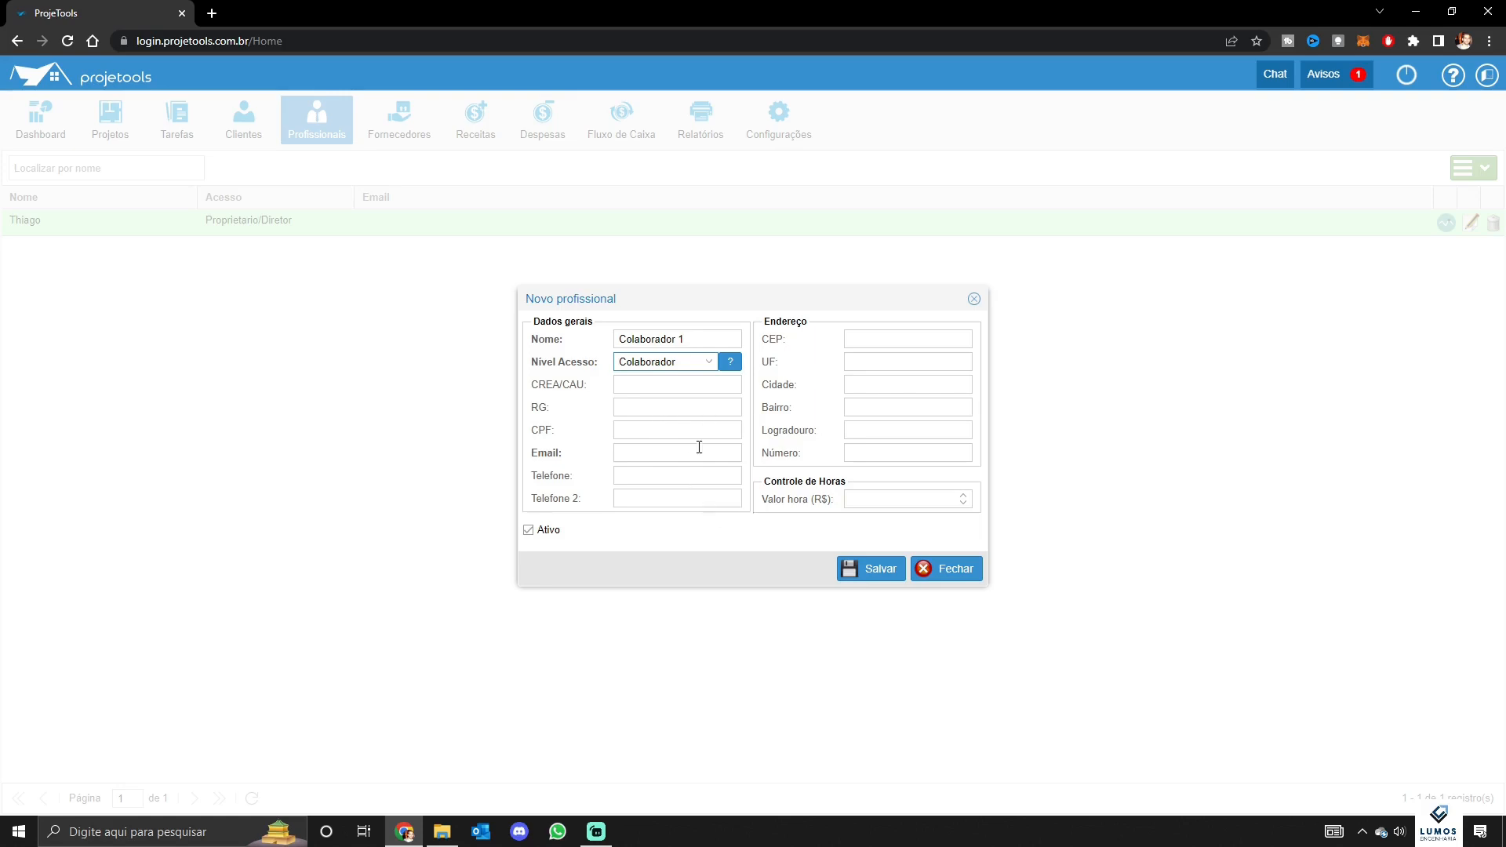
Enter the professional's e-mail address and a 10,00 hourly rate, then save
click(651, 455)
text(teste@gm)
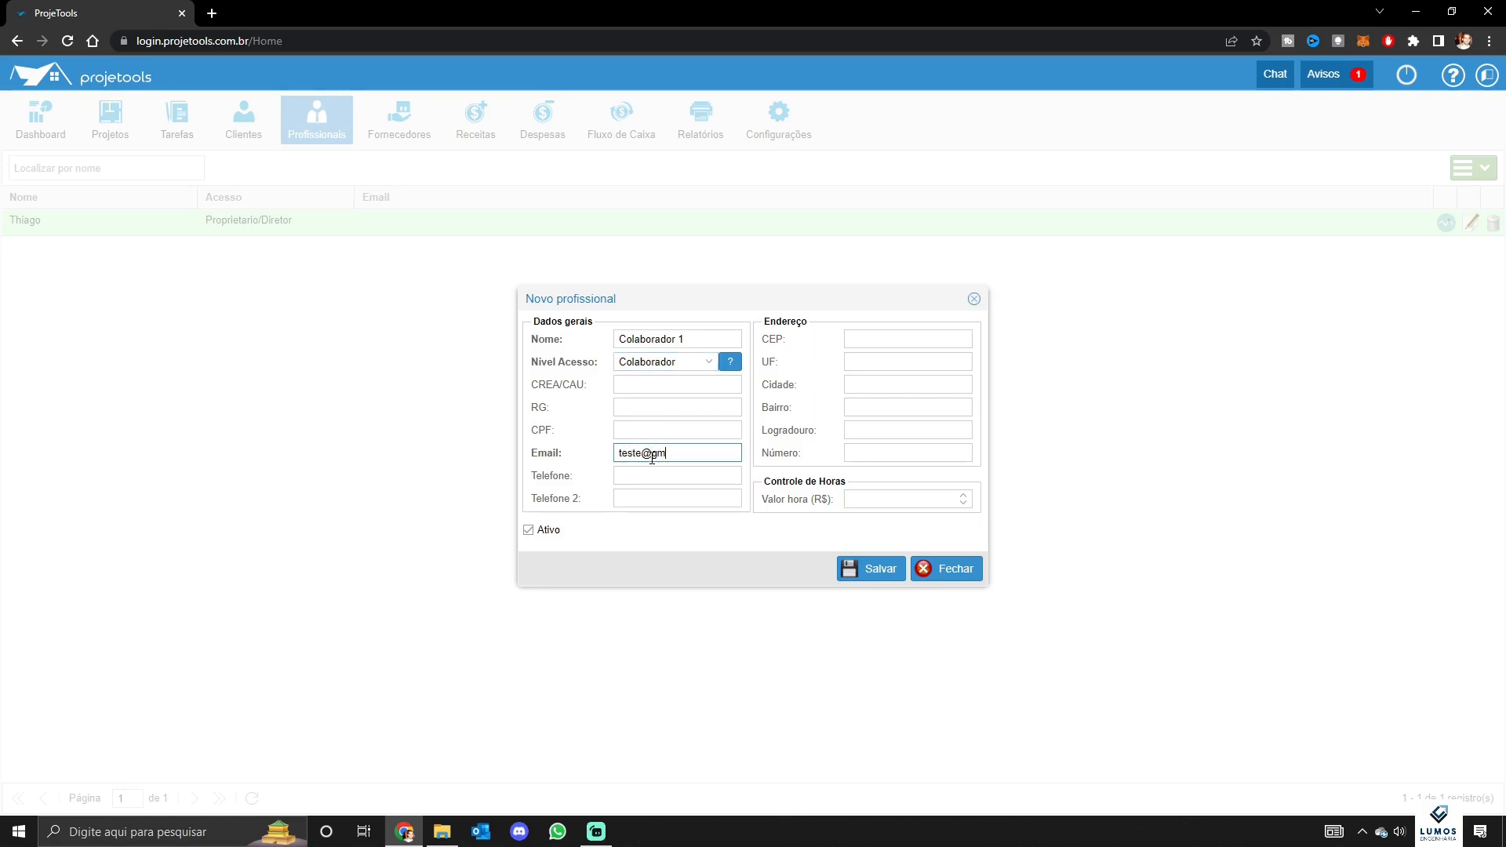
text(ail.com)
click(892, 497)
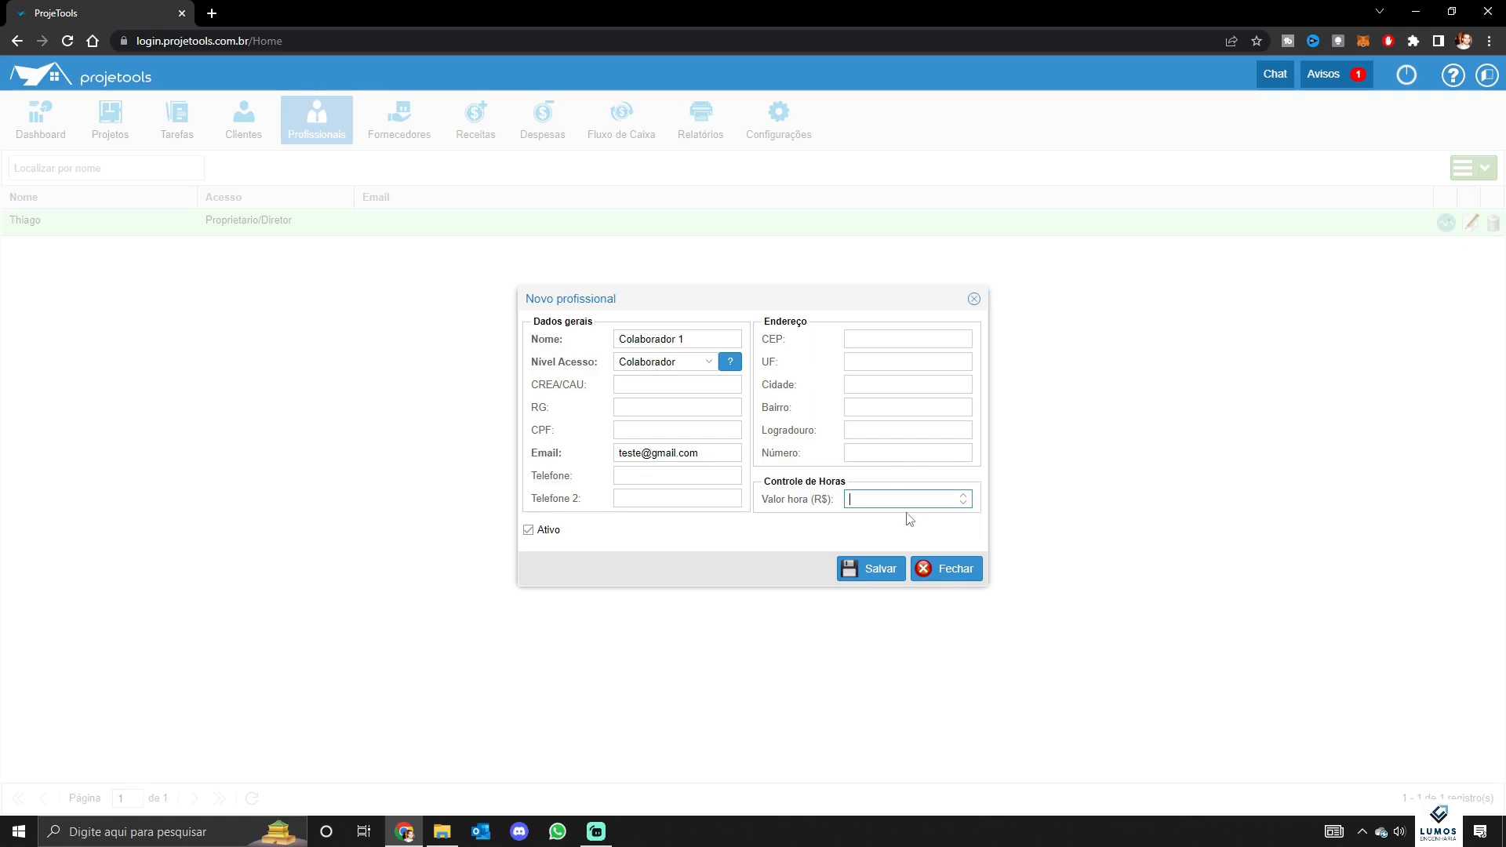
drag(779, 303, 642, 258)
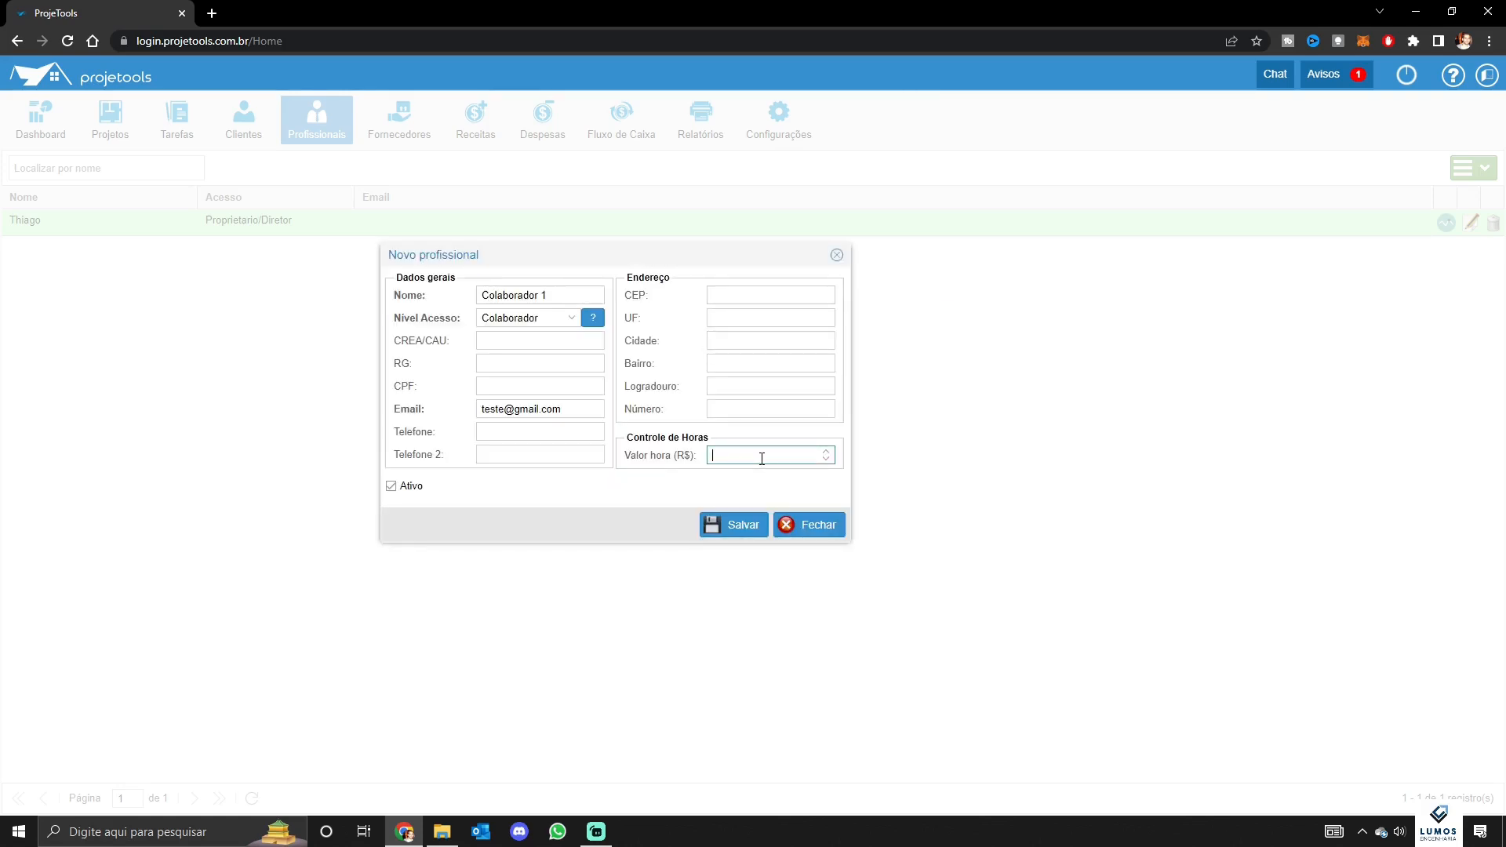
text(10,00)
click(768, 490)
click(762, 463)
click(740, 534)
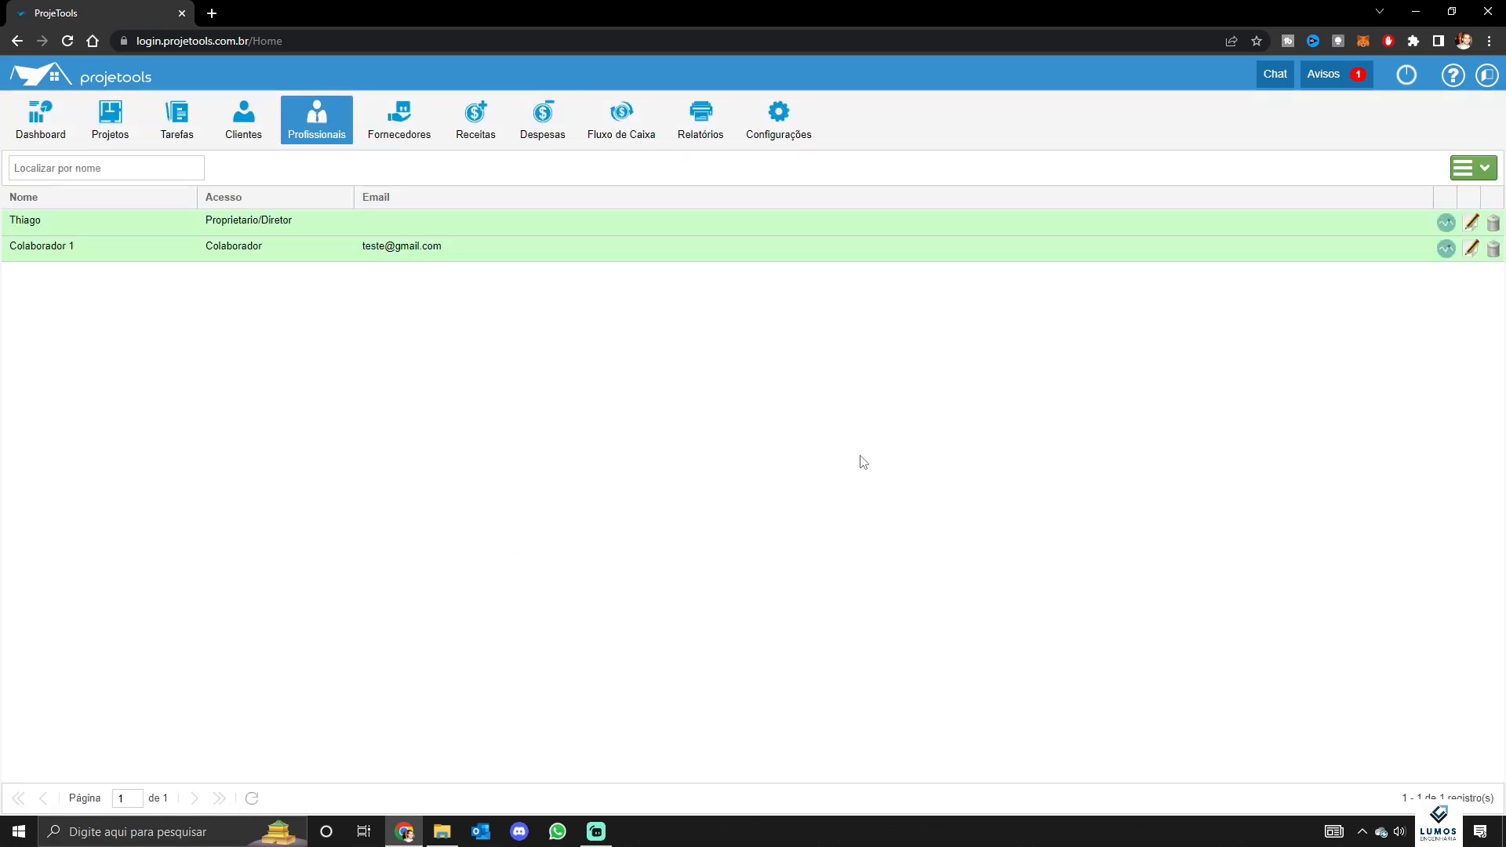
Create supplier Fornecedor 1, reusing the name as its Razão Social
click(401, 131)
click(1471, 171)
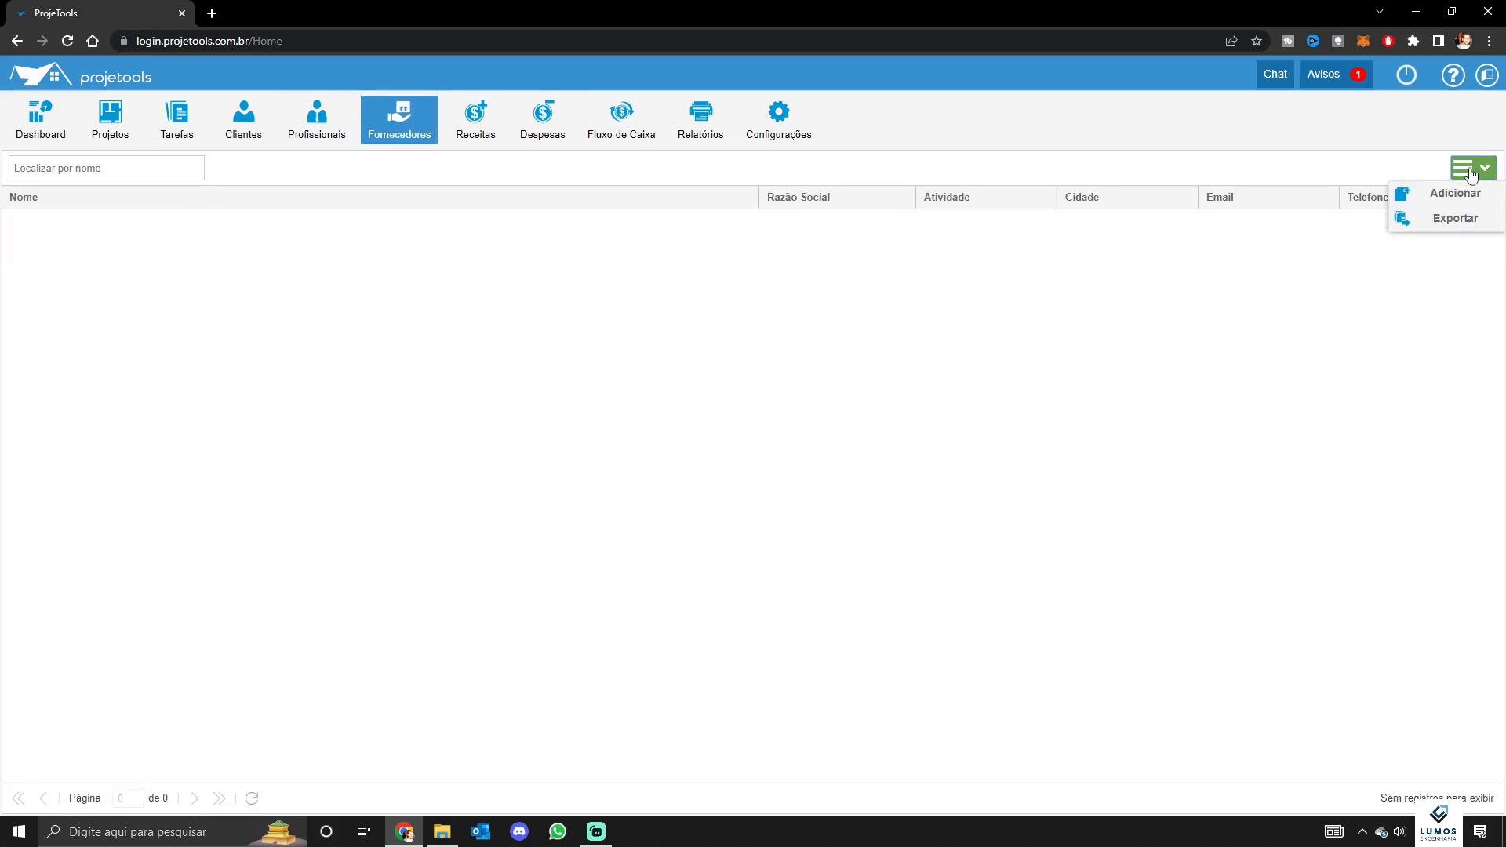
click(1453, 193)
click(661, 299)
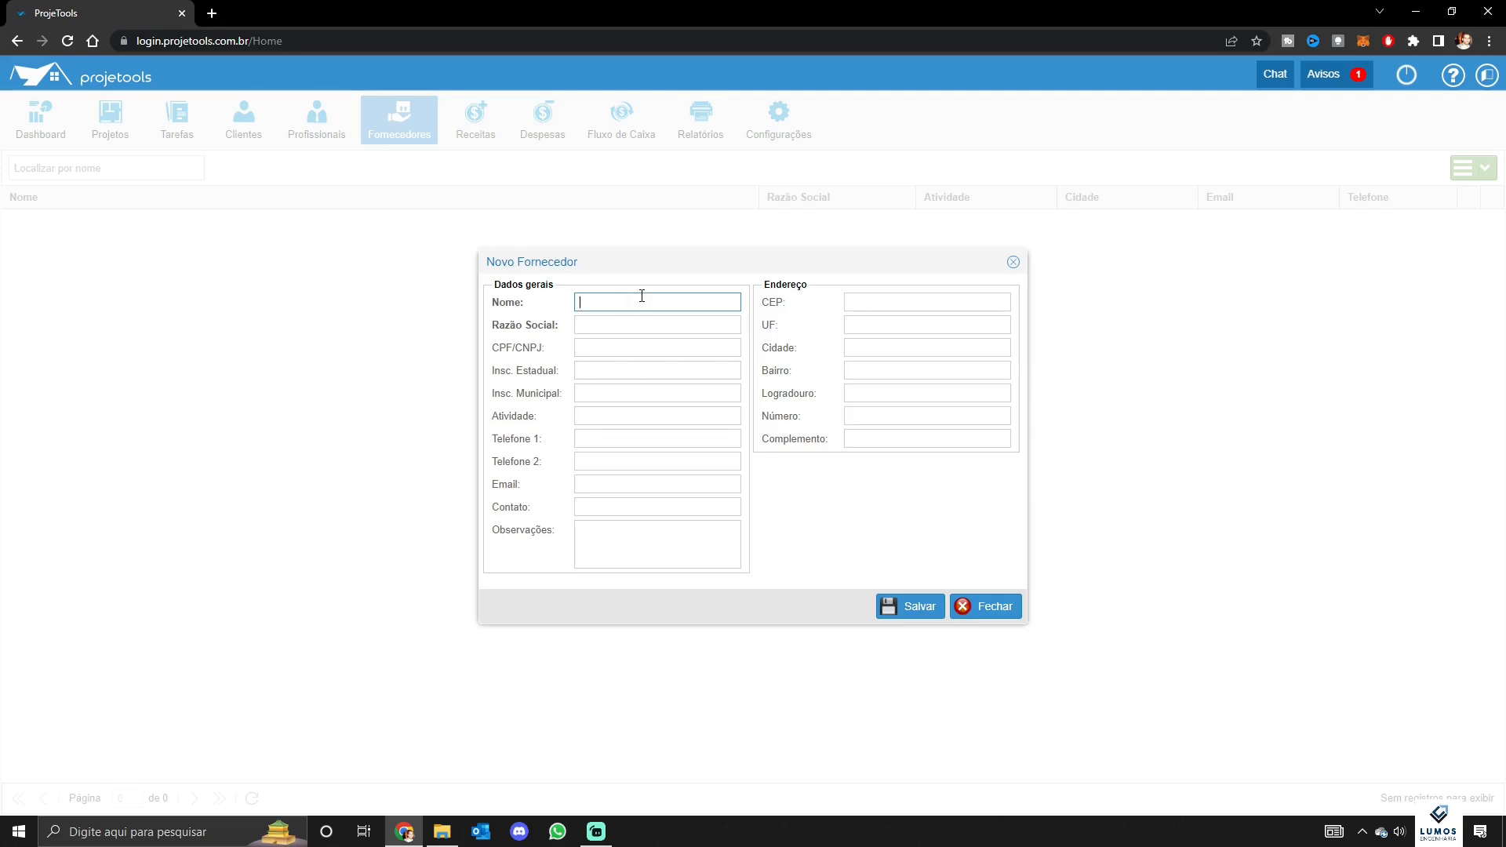
text(ornecedor 1)
triple_click(641, 301)
key(ctrl+c)
click(666, 326)
key(ctrl+v)
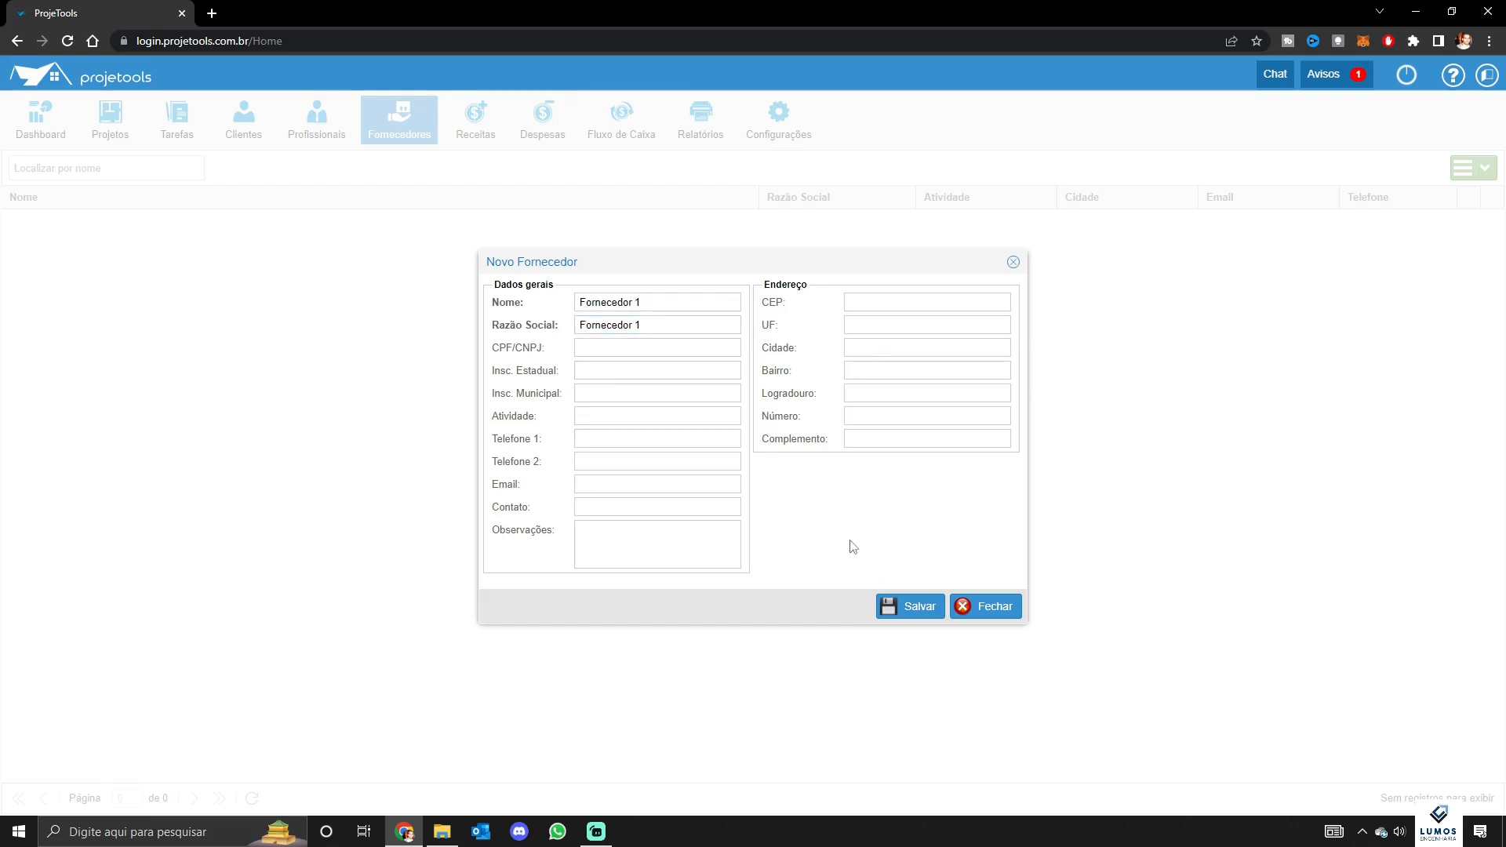
Add a PIX note in the supplier's observations and save Fornecedor 1
click(656, 540)
text(PIX:)
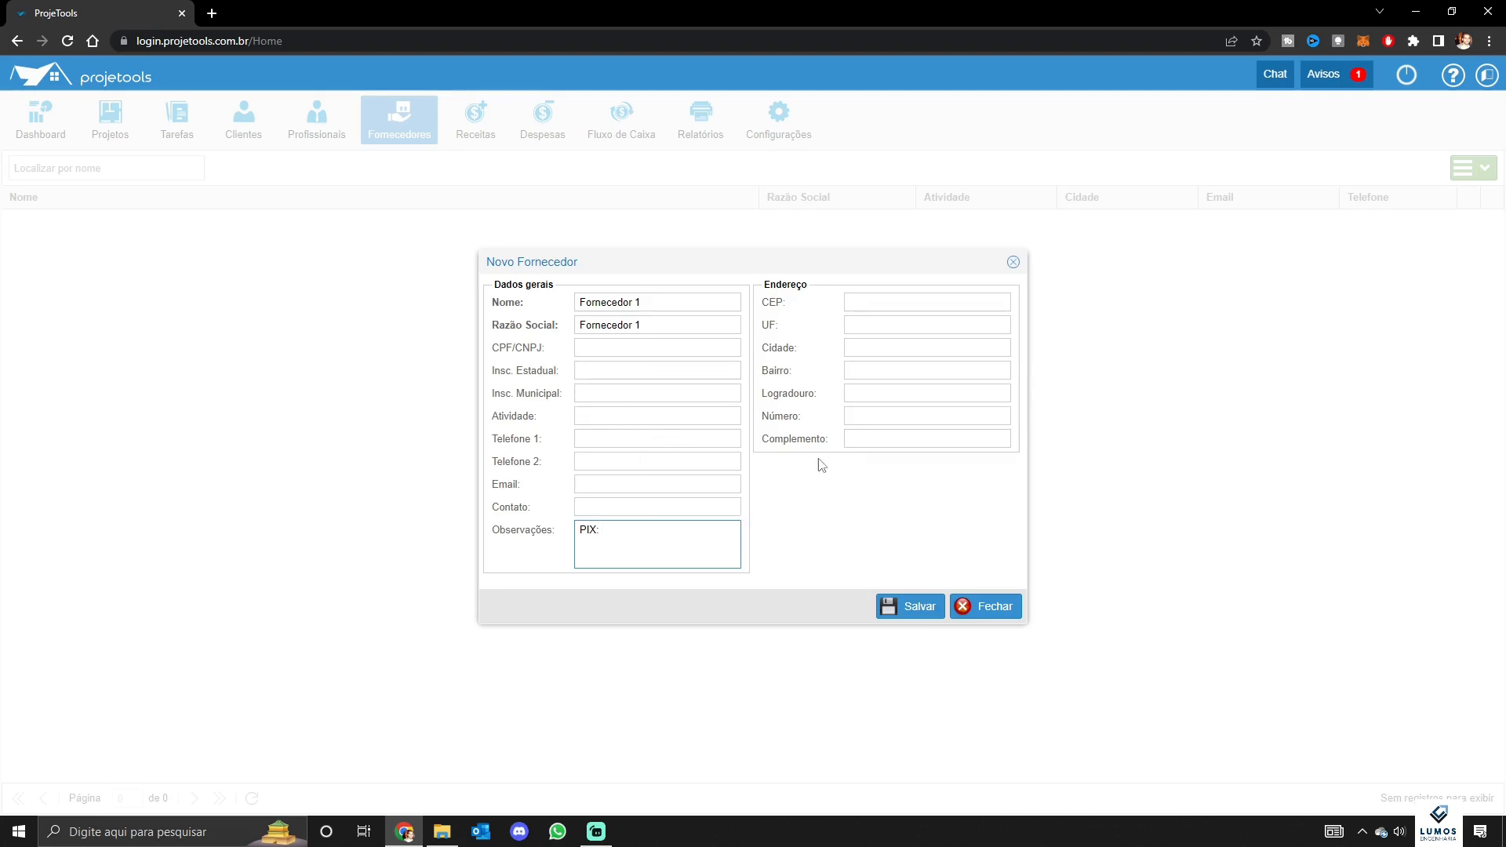
click(917, 607)
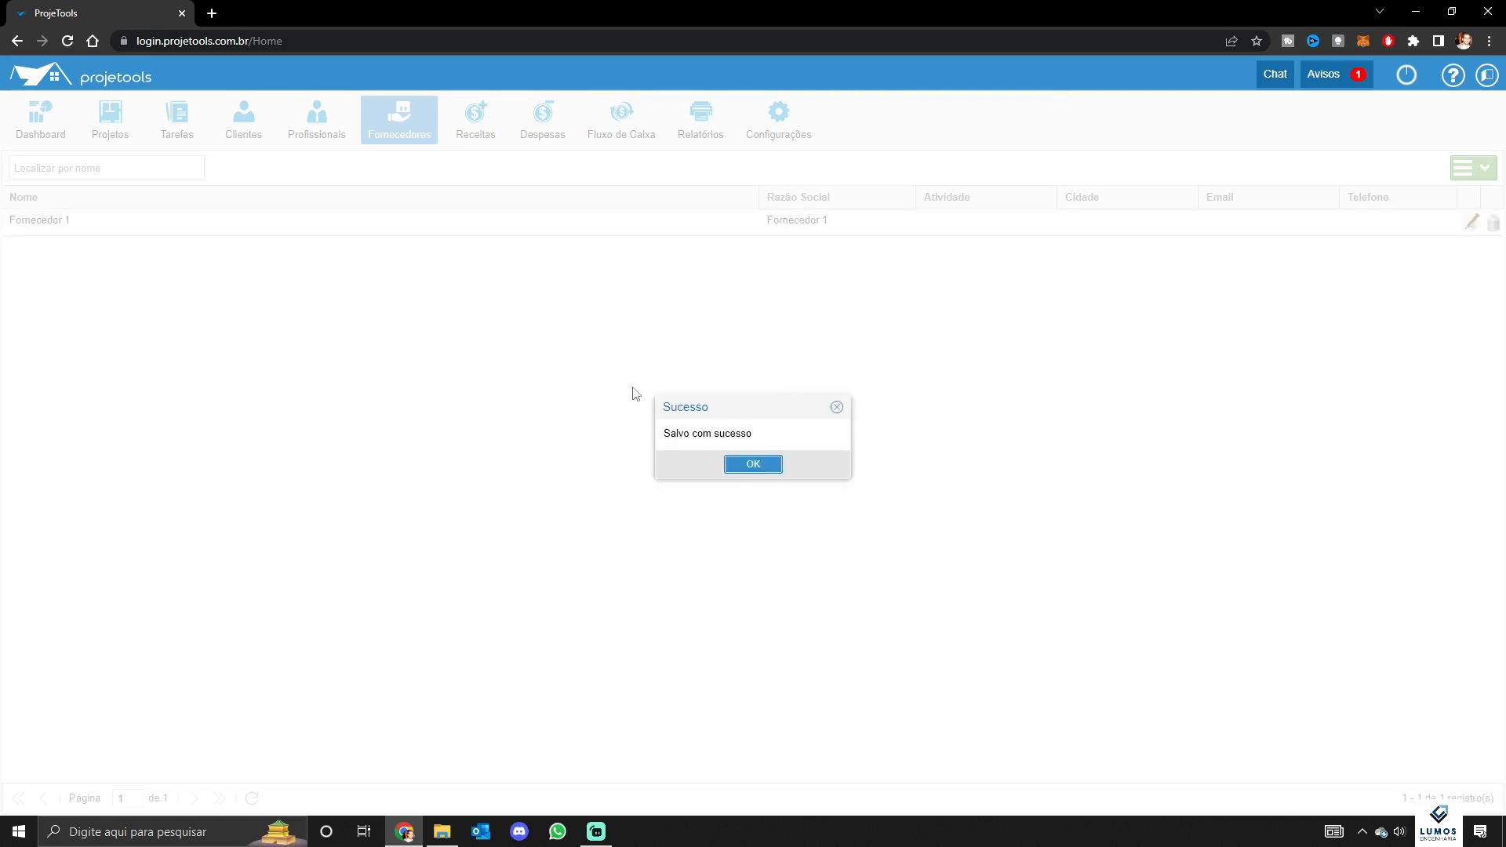
click(726, 464)
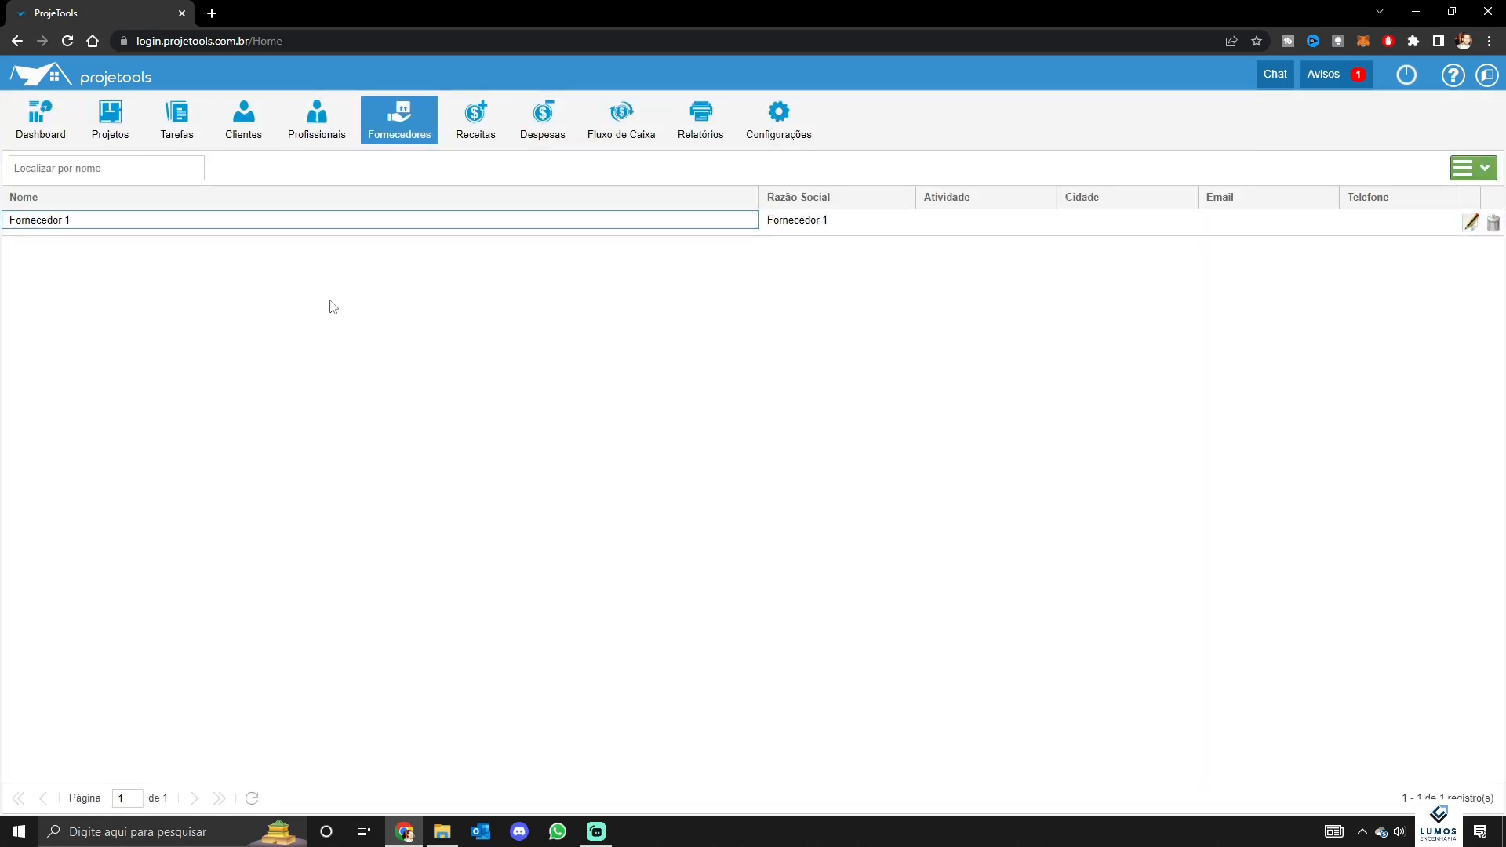
Review the clients, professionals and suppliers lists, selecting the Fornecedor 1 row
click(245, 134)
click(314, 136)
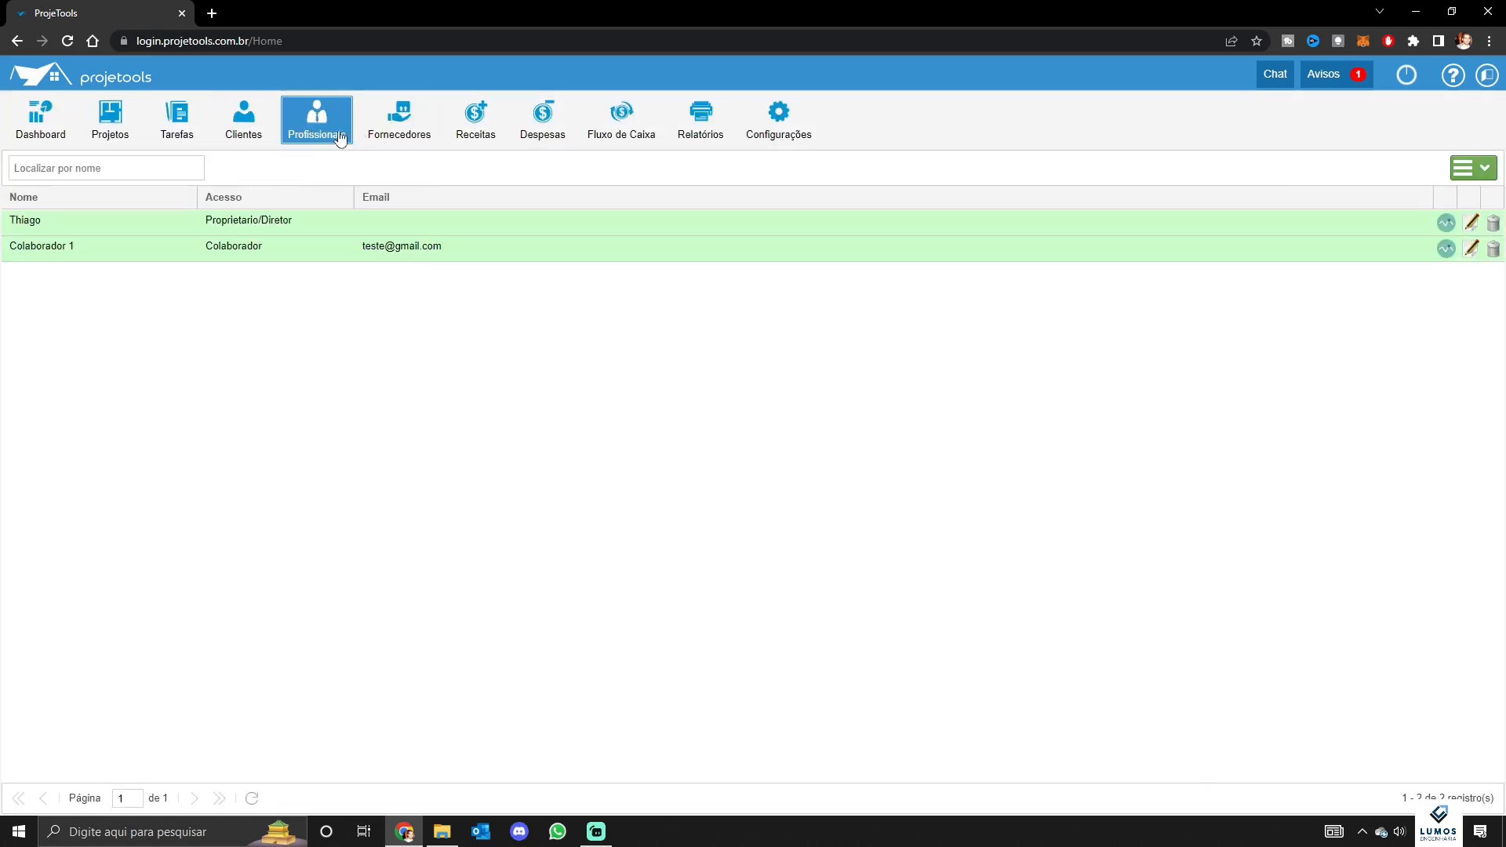
click(380, 140)
click(264, 137)
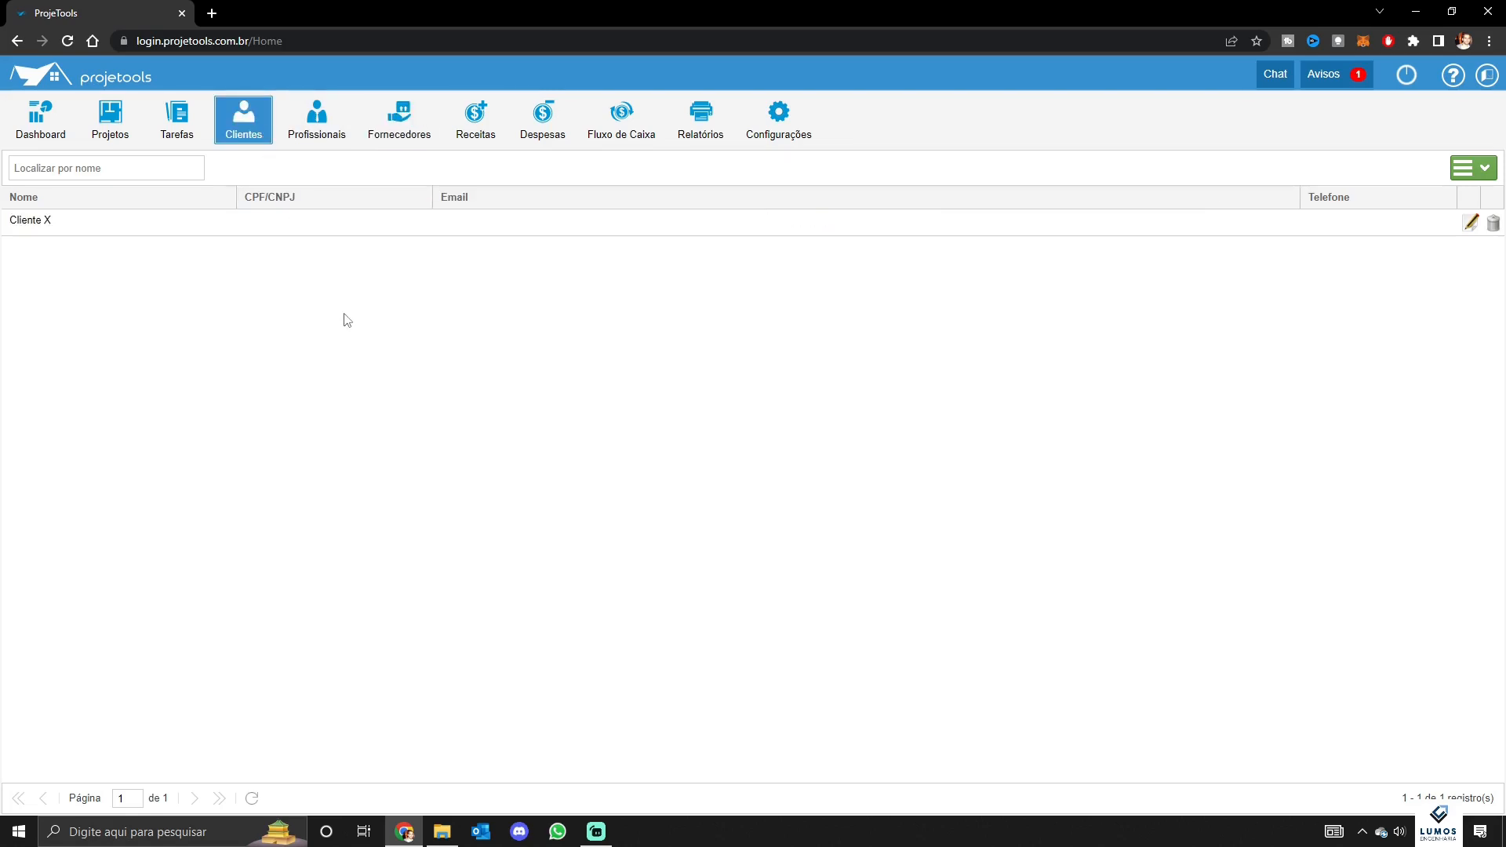
click(319, 135)
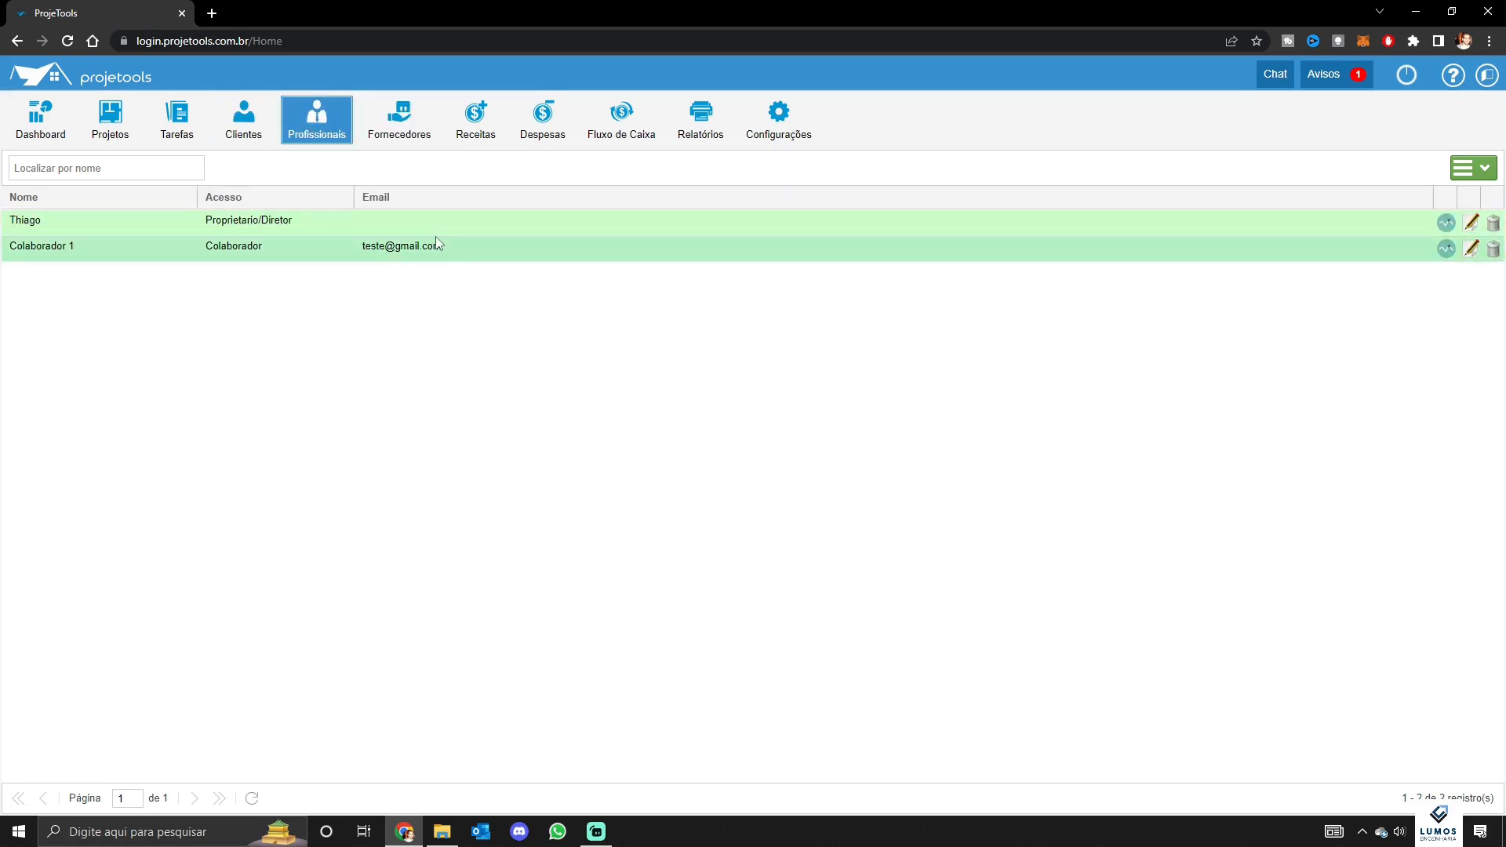
click(408, 128)
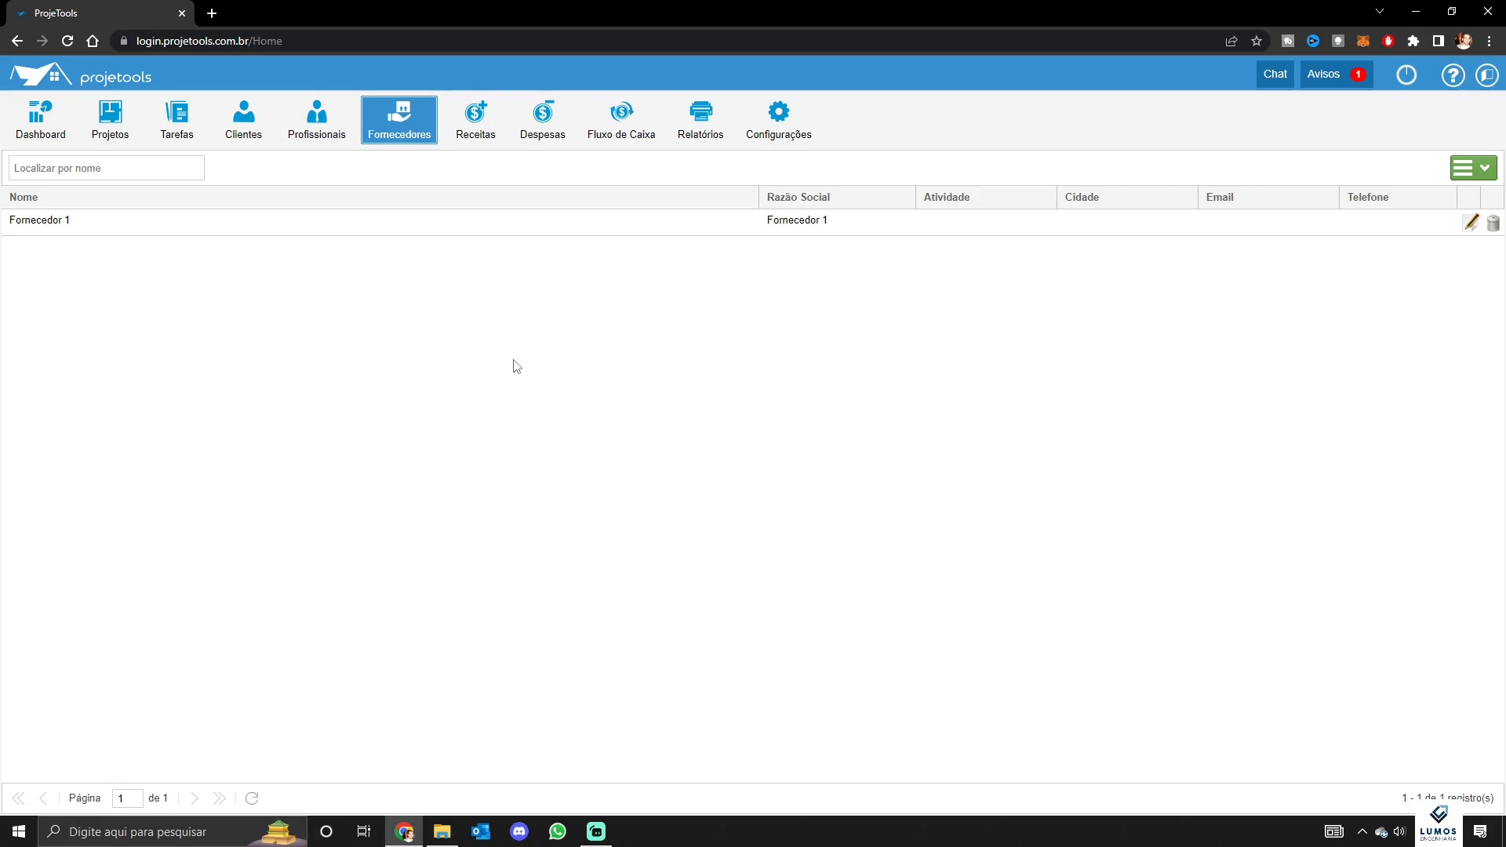
click(521, 334)
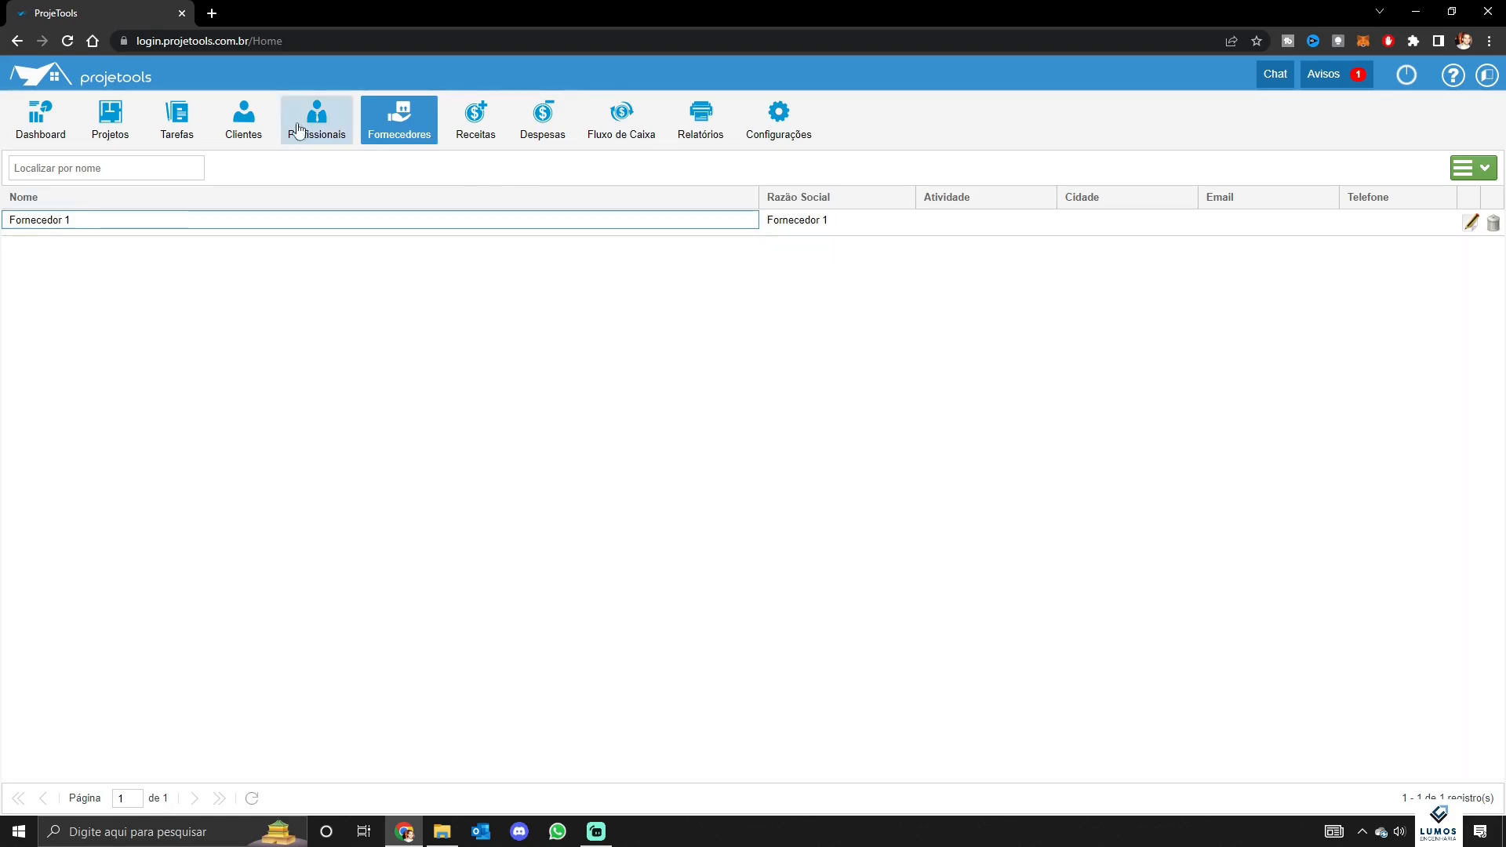
Look over income and expense records and the registers, ending on the empty Projetos list
click(465, 129)
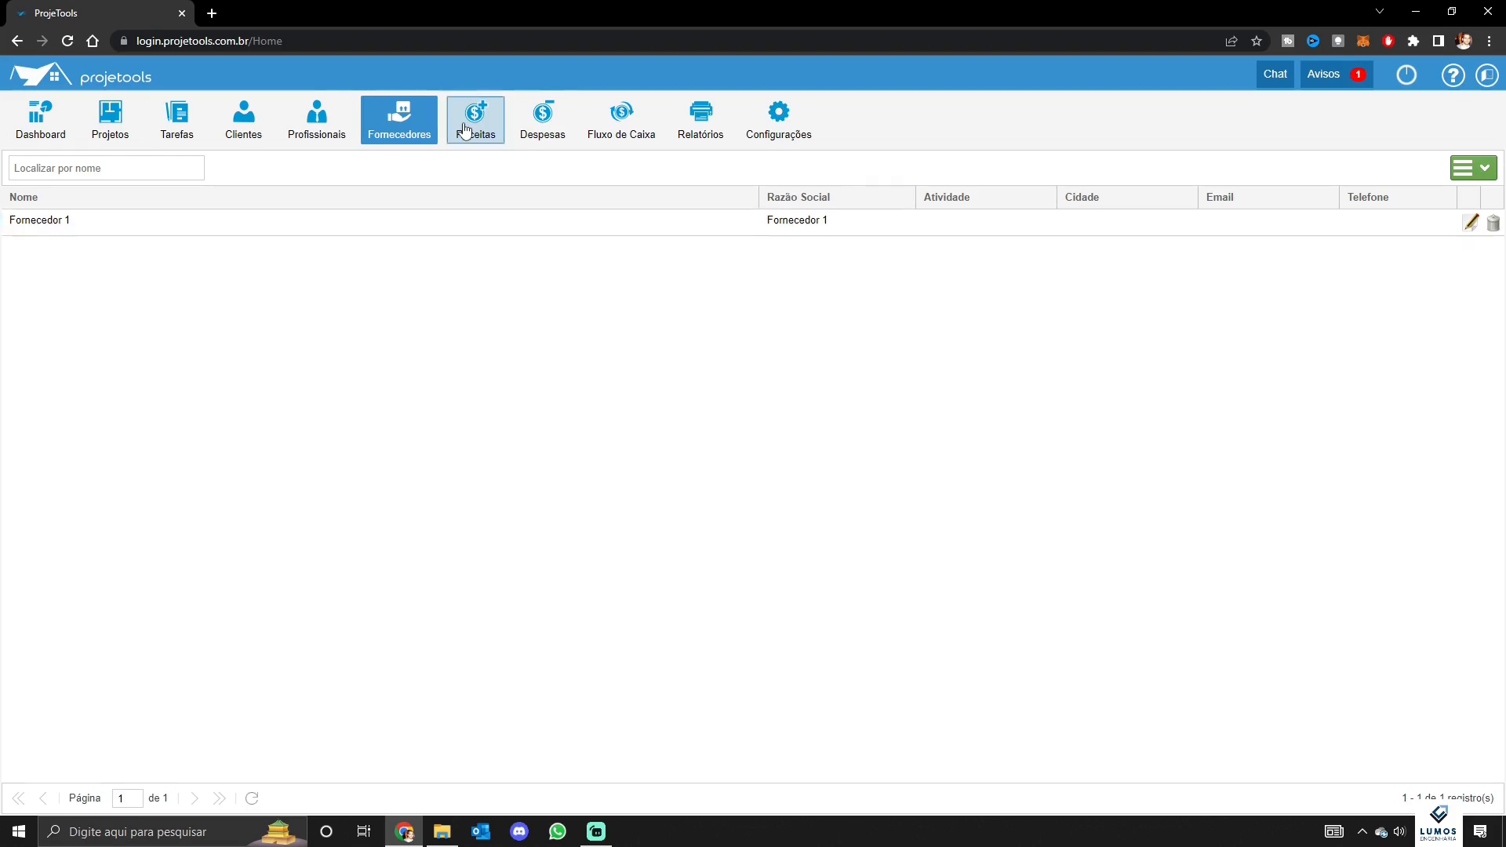
click(538, 124)
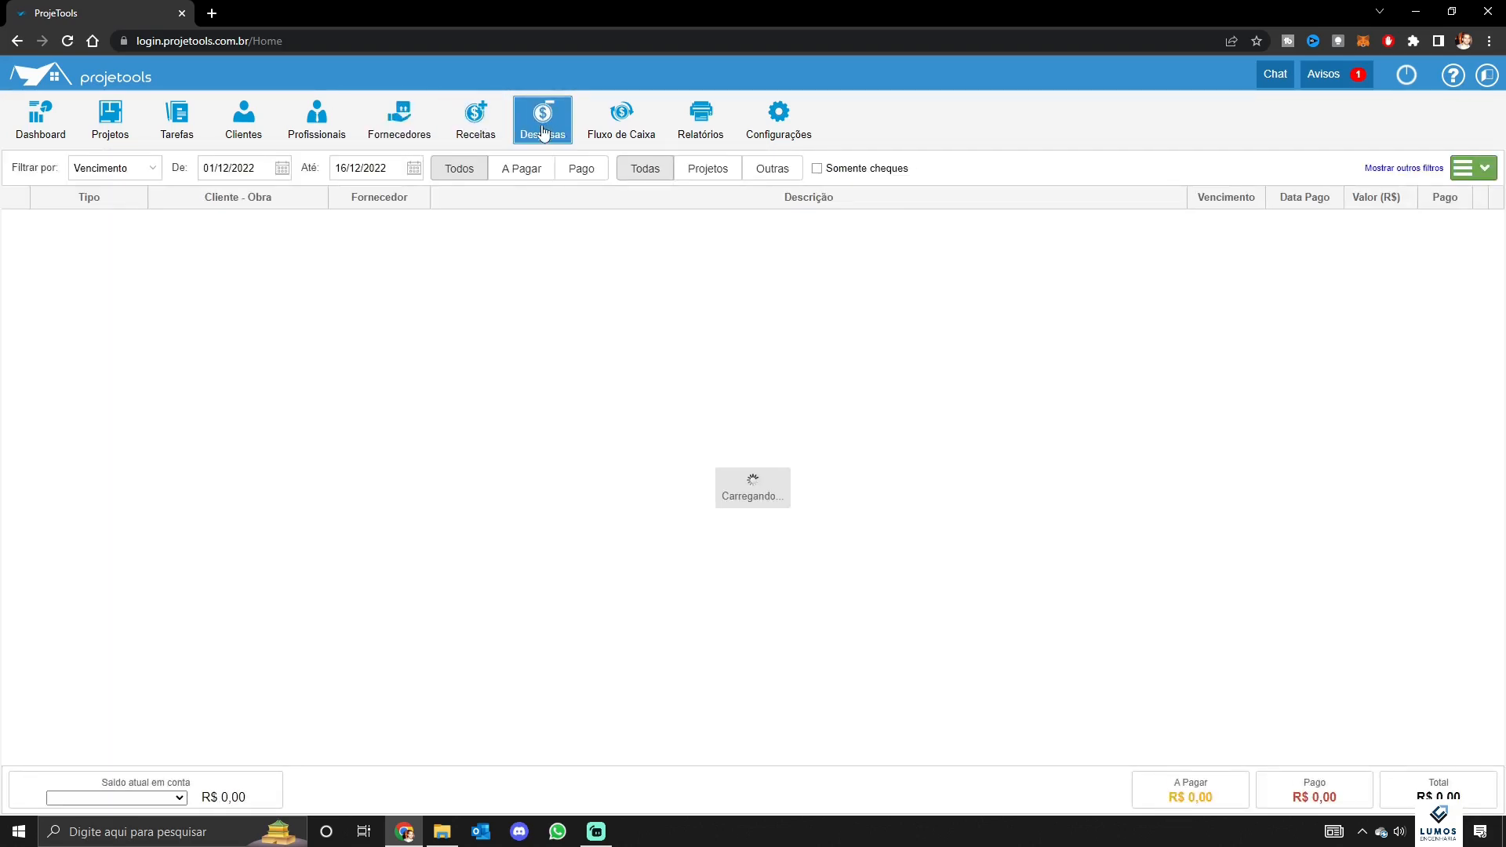
click(399, 126)
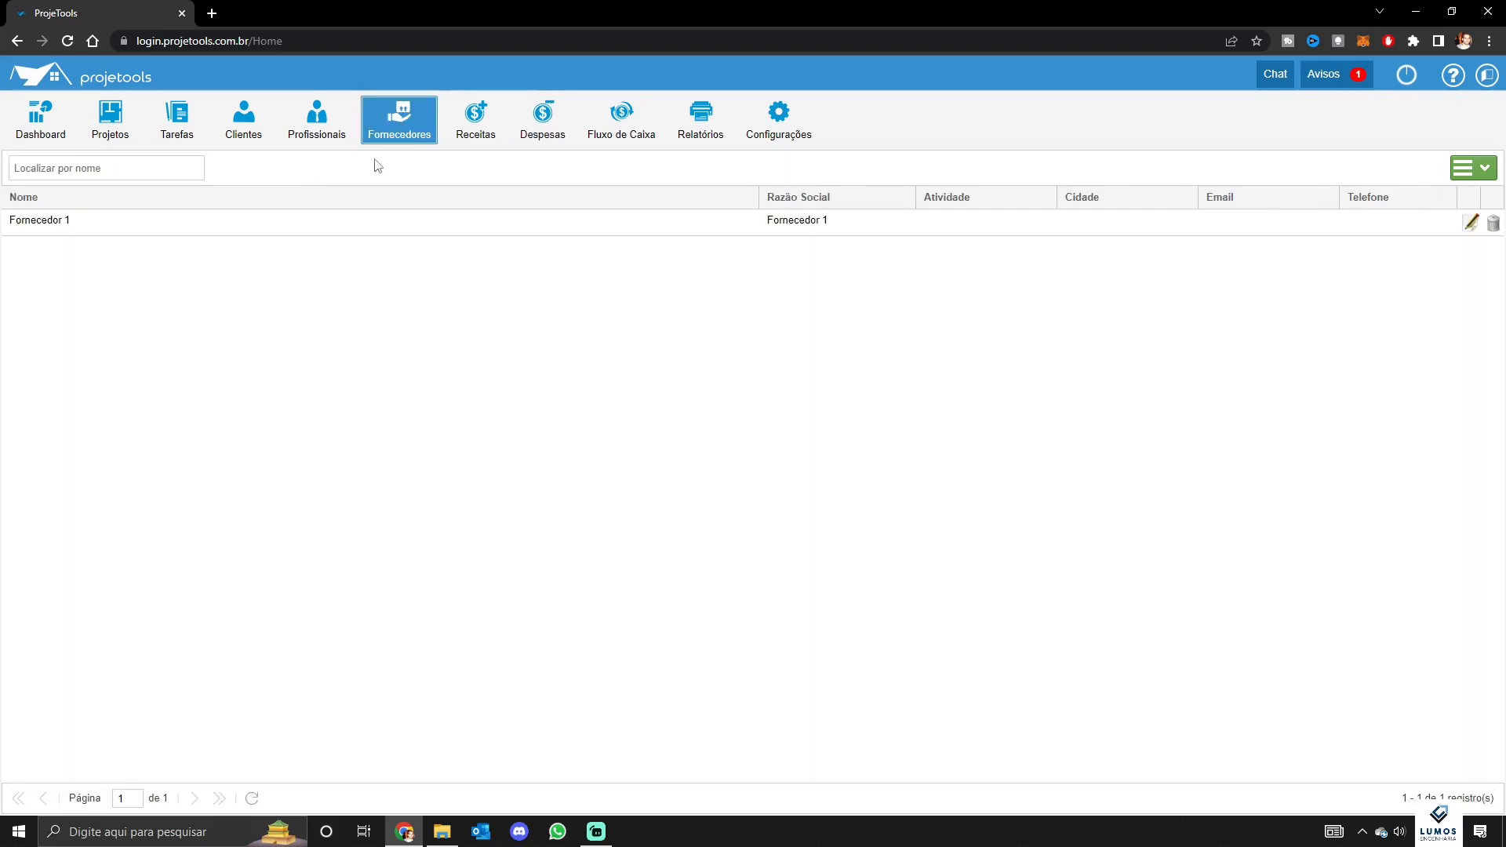
click(259, 126)
click(315, 126)
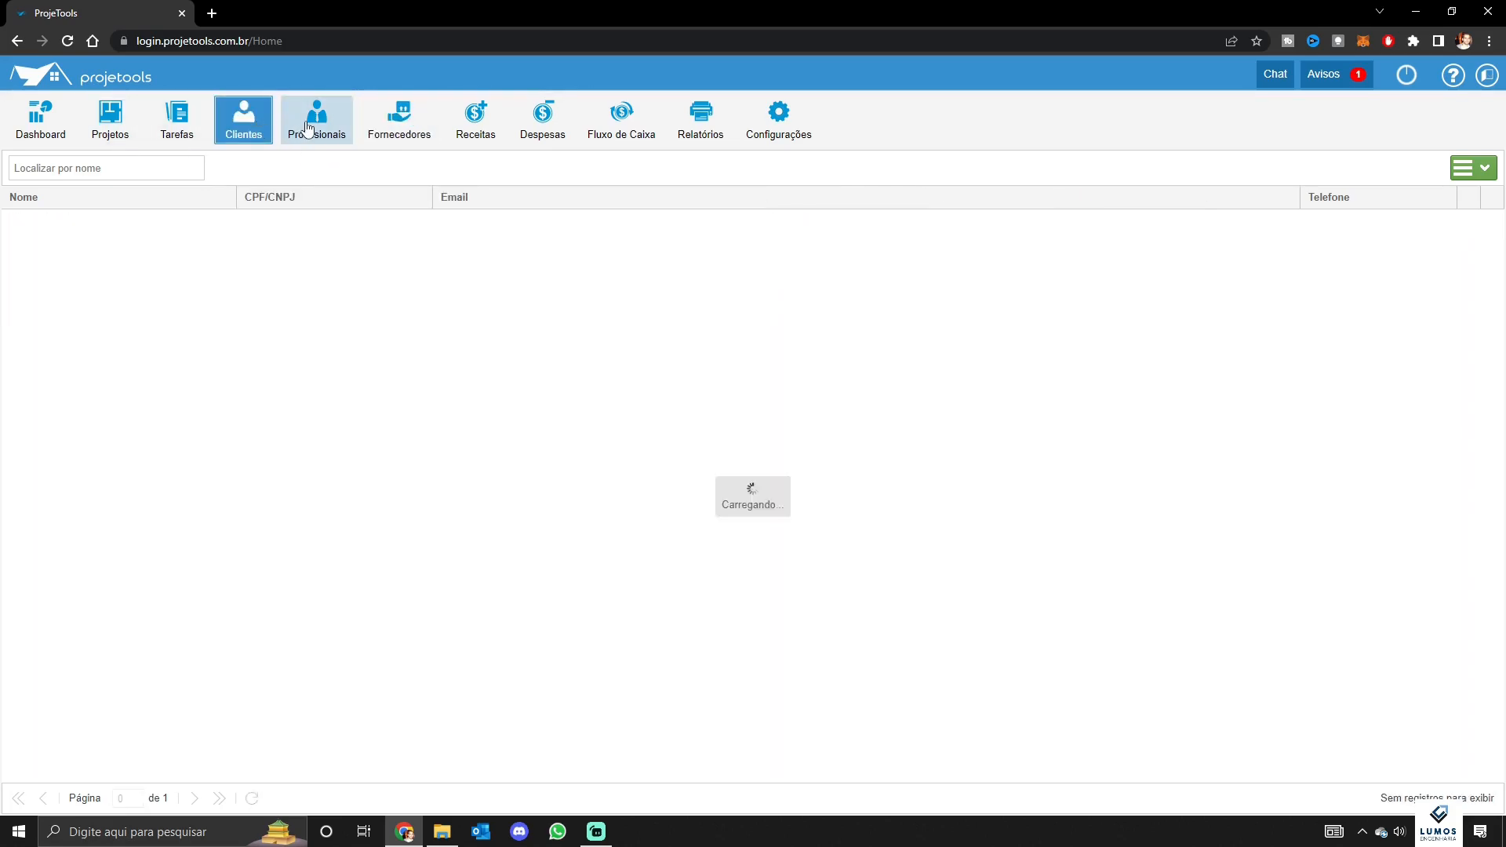
click(401, 135)
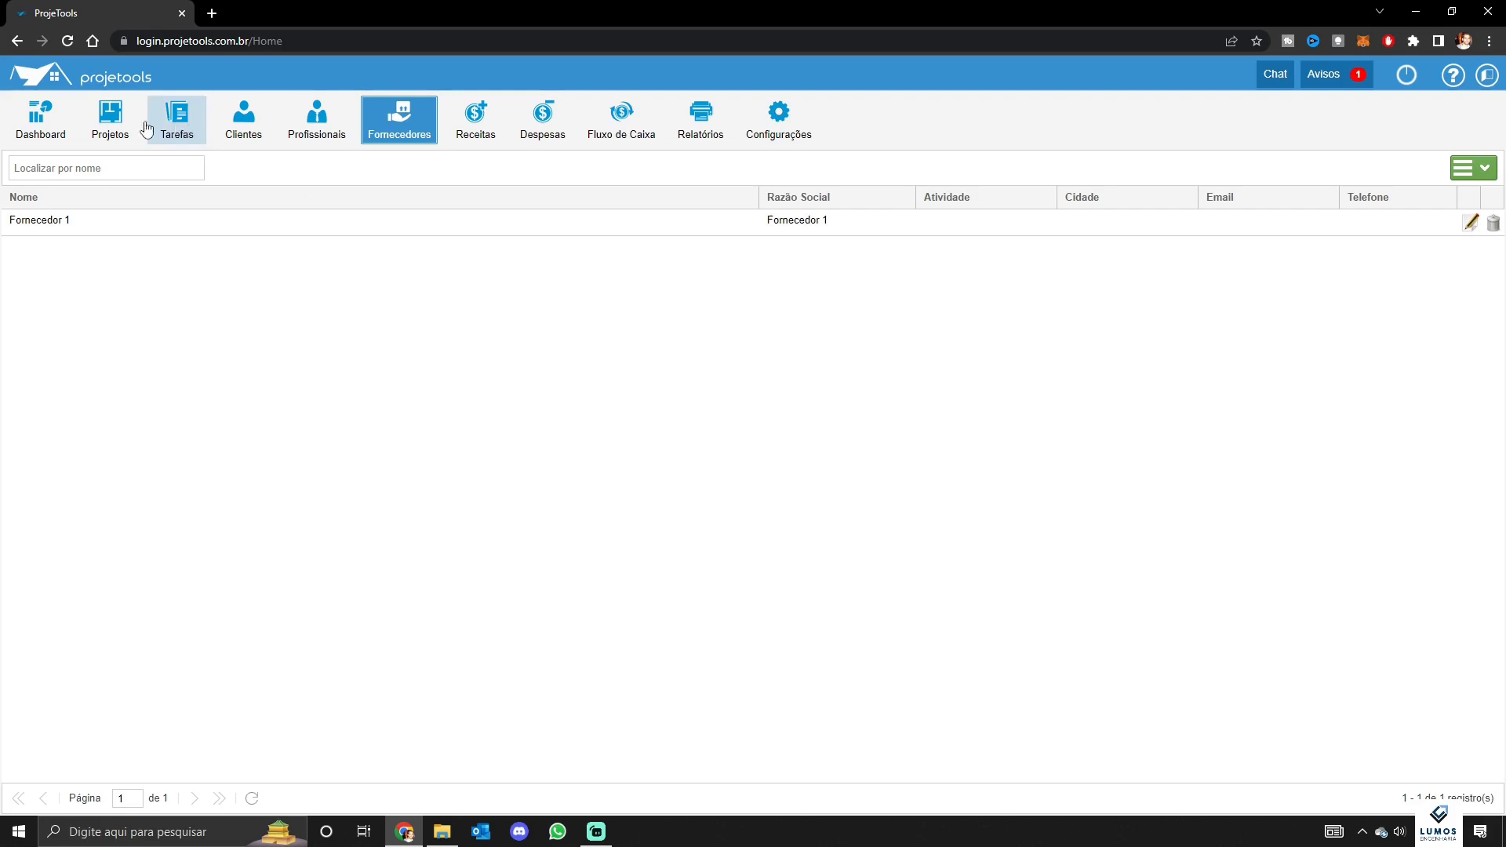
click(109, 124)
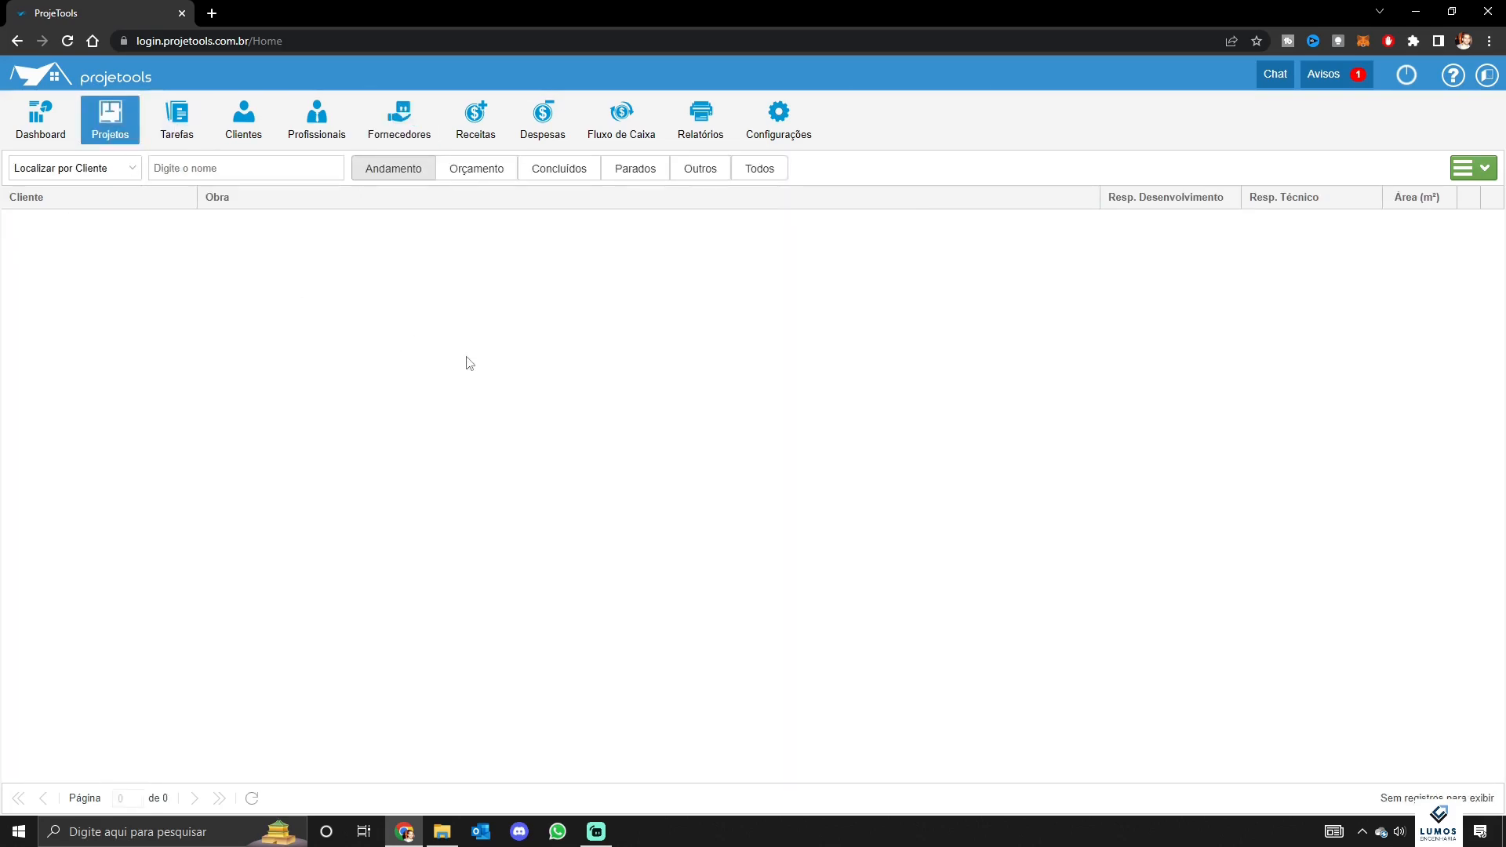
Filter projects to the Orçamento stage and confirm on the dashboard that none exist
click(488, 171)
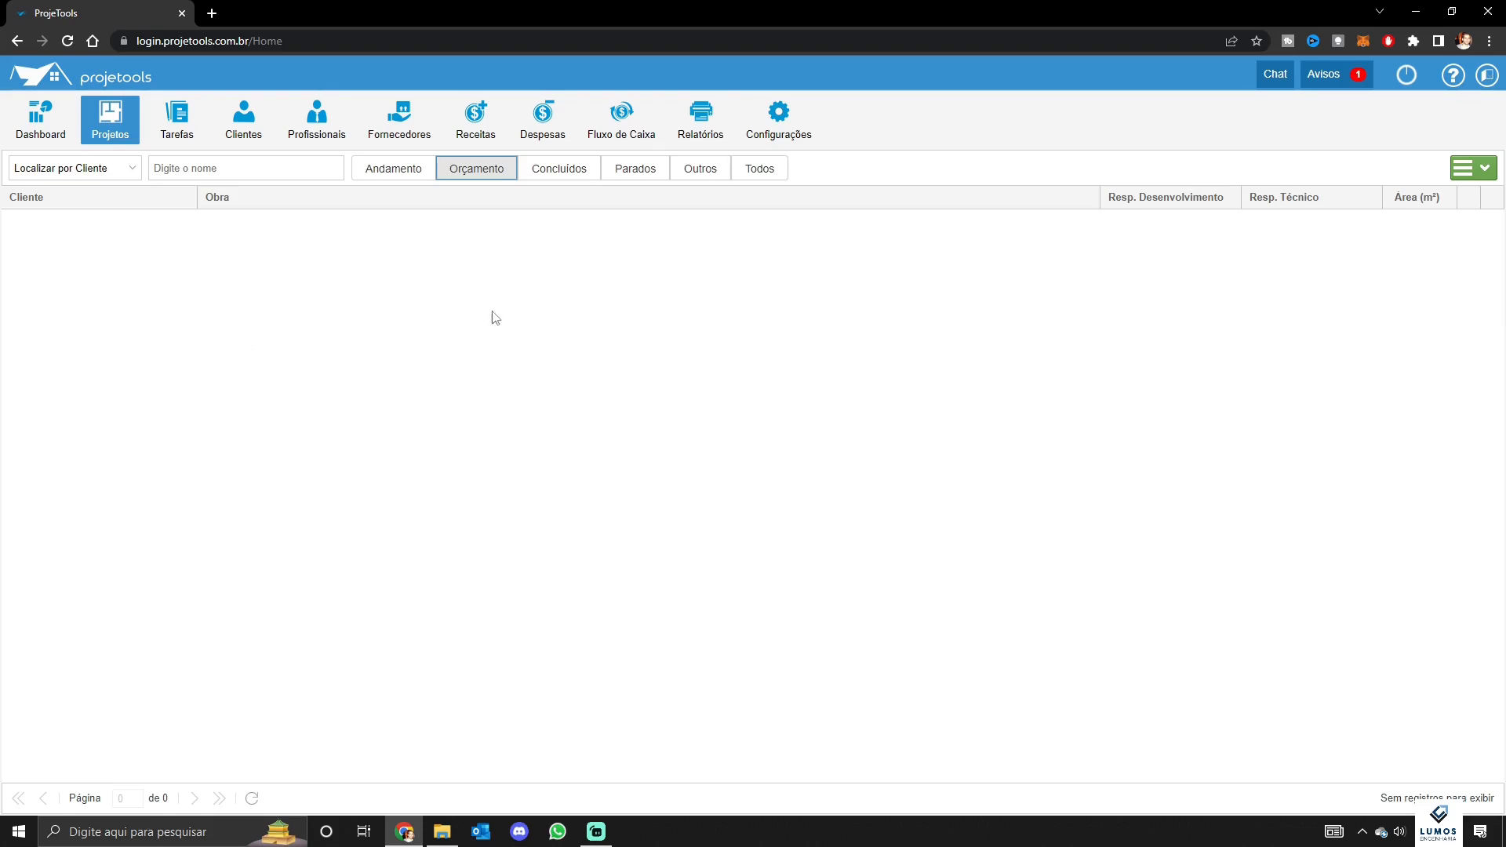
click(69, 138)
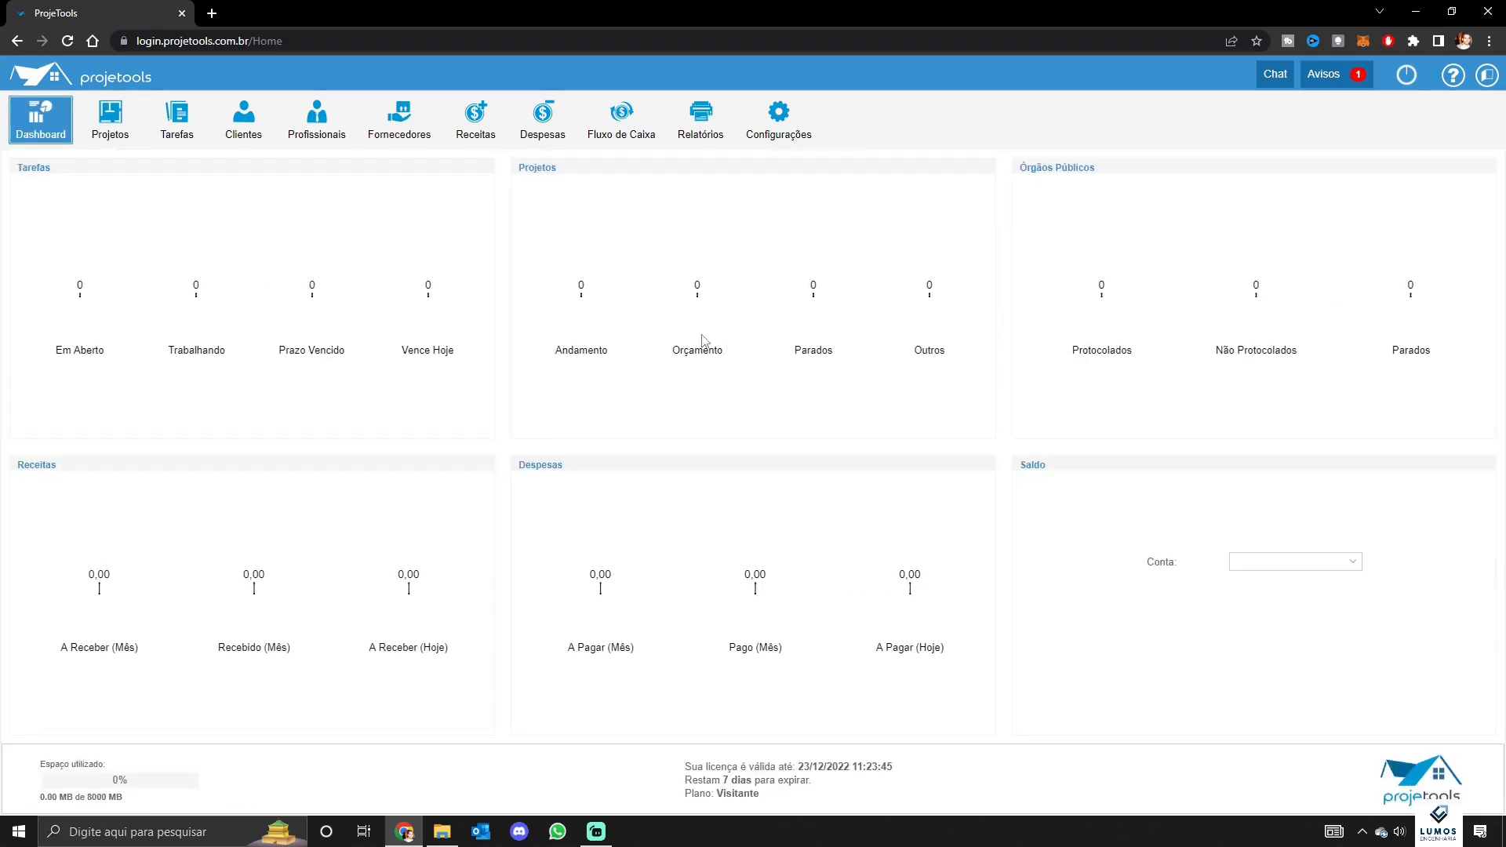
click(109, 120)
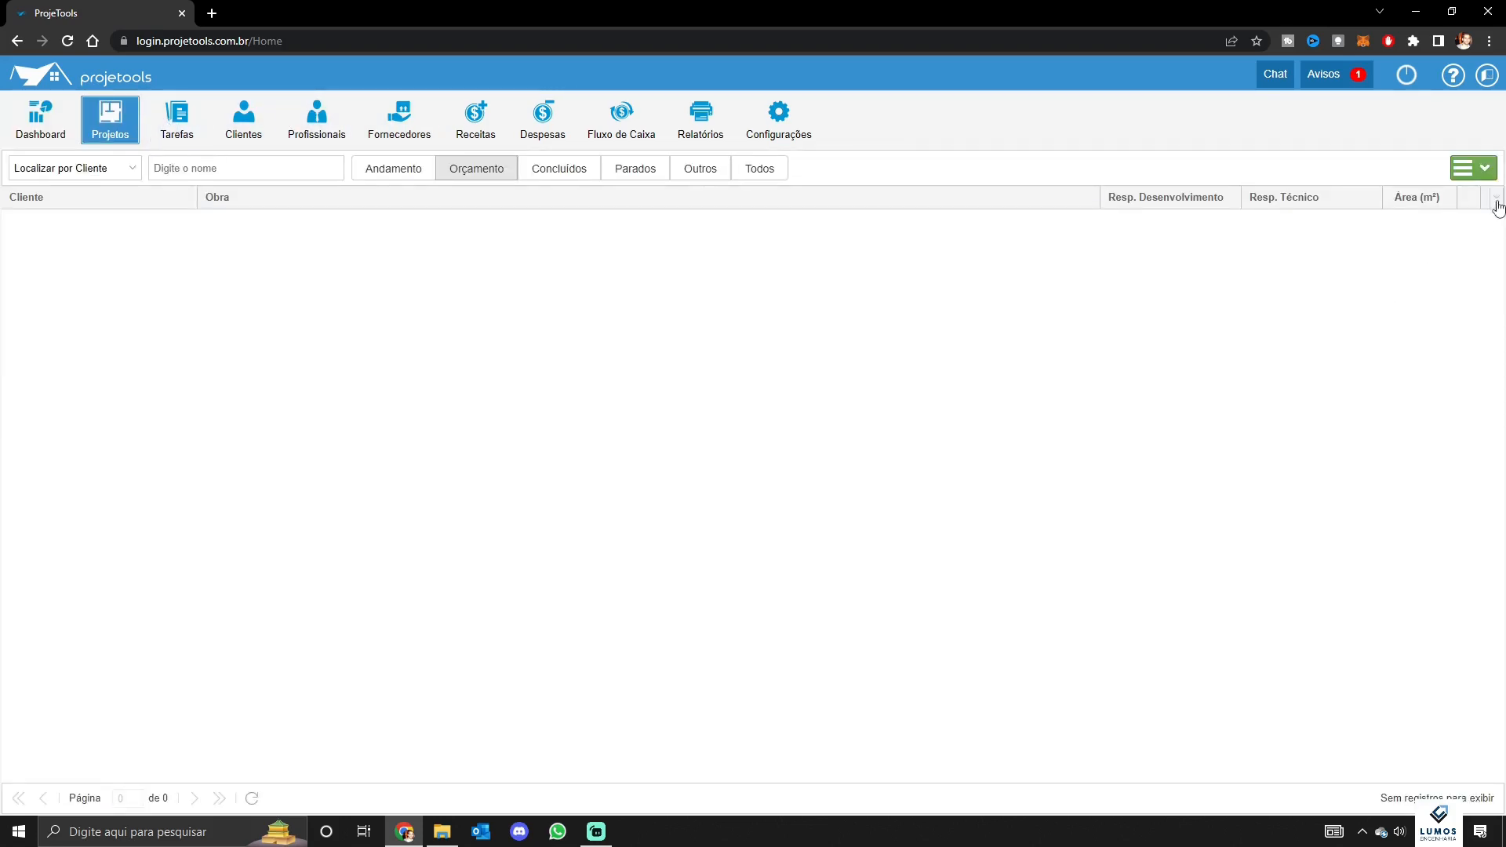
click(1474, 168)
Start a new project with Hidráulico and Elétrico as its chosen types
click(1448, 195)
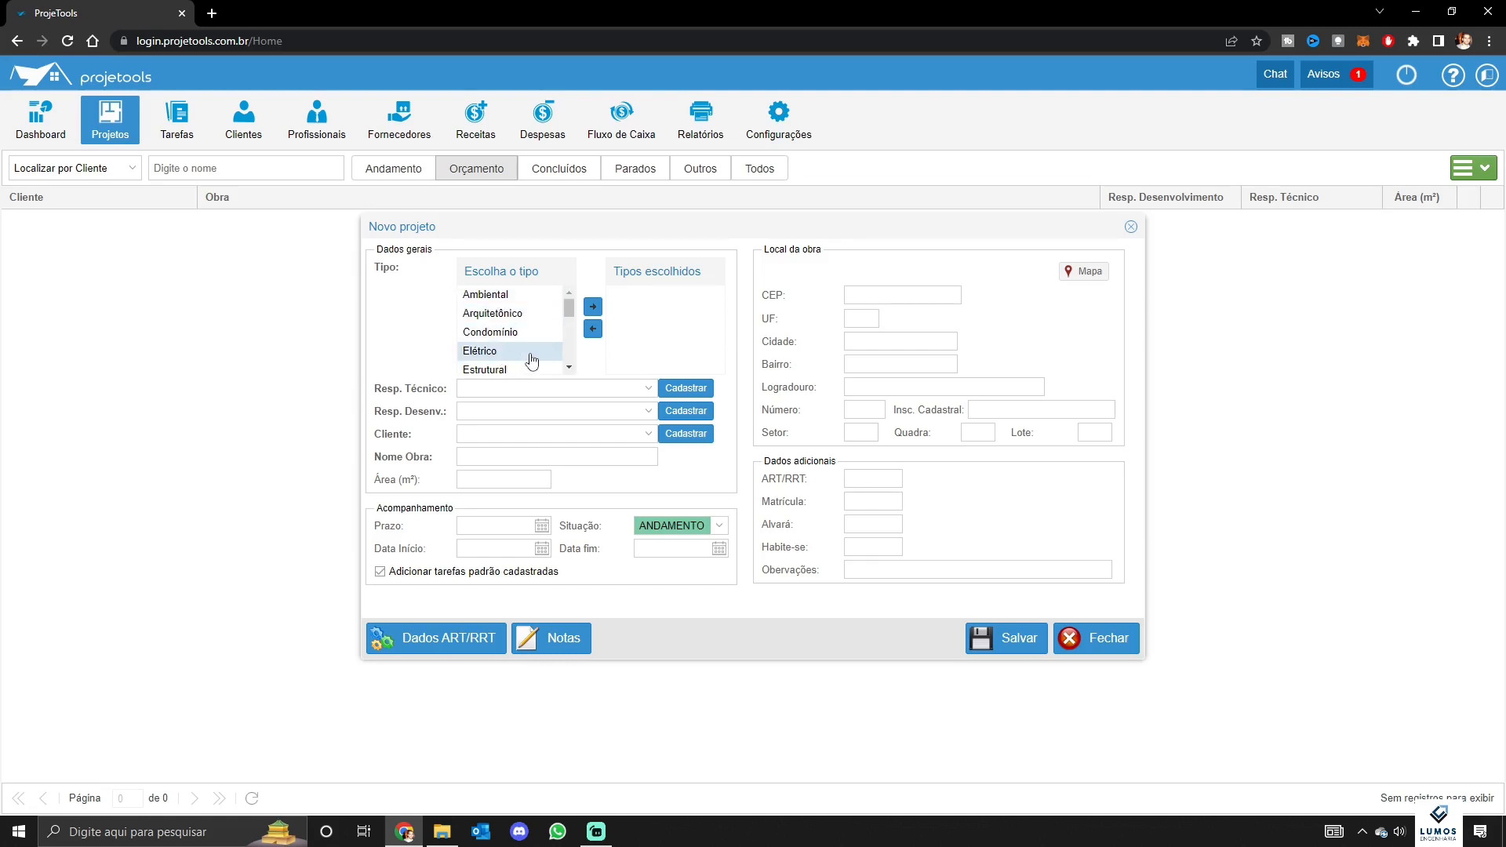
scroll(517, 336, down, 2)
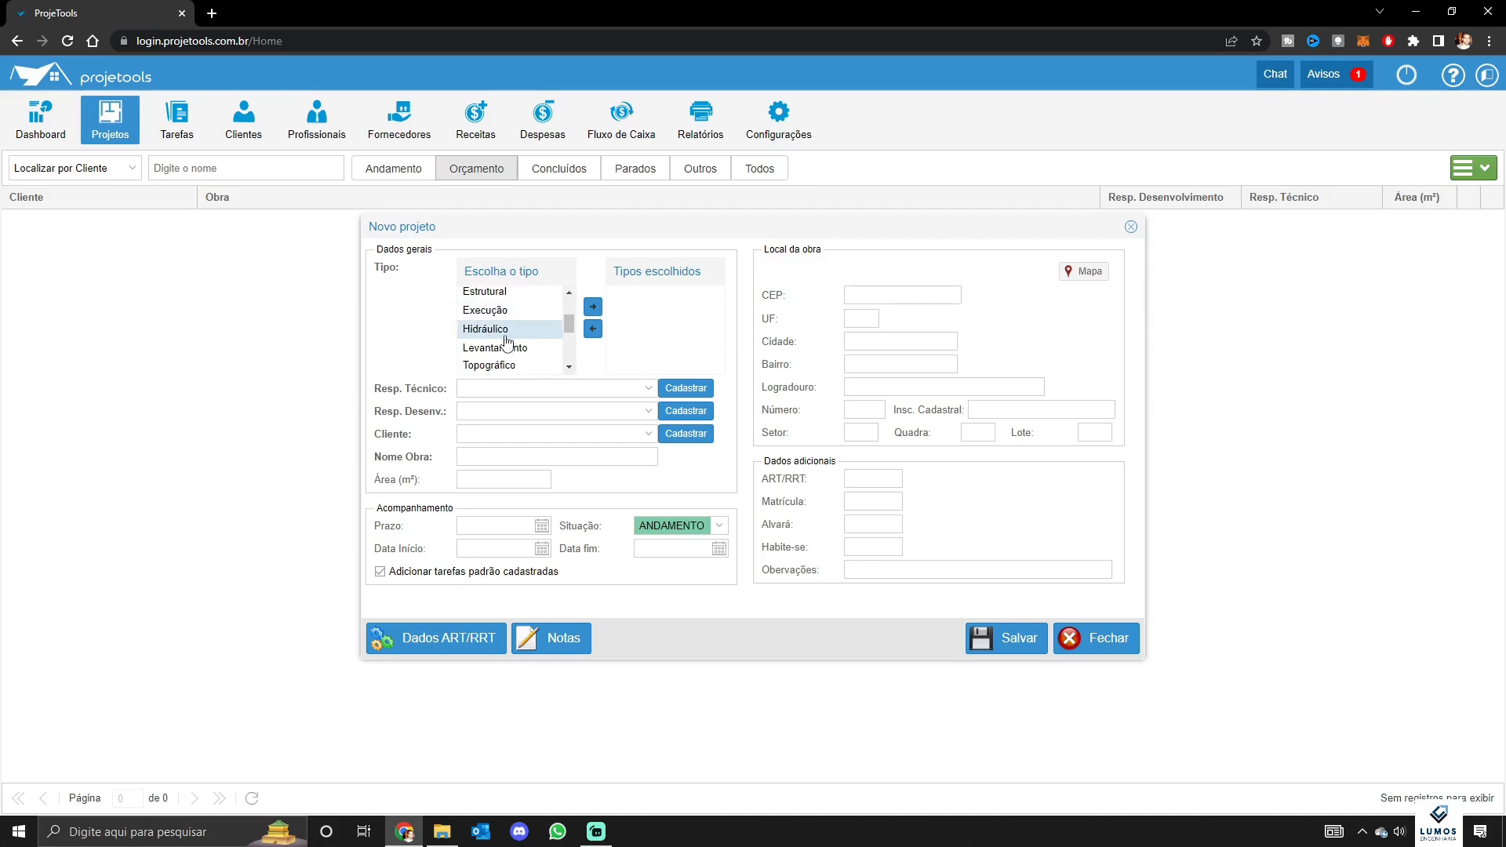
click(513, 330)
click(593, 308)
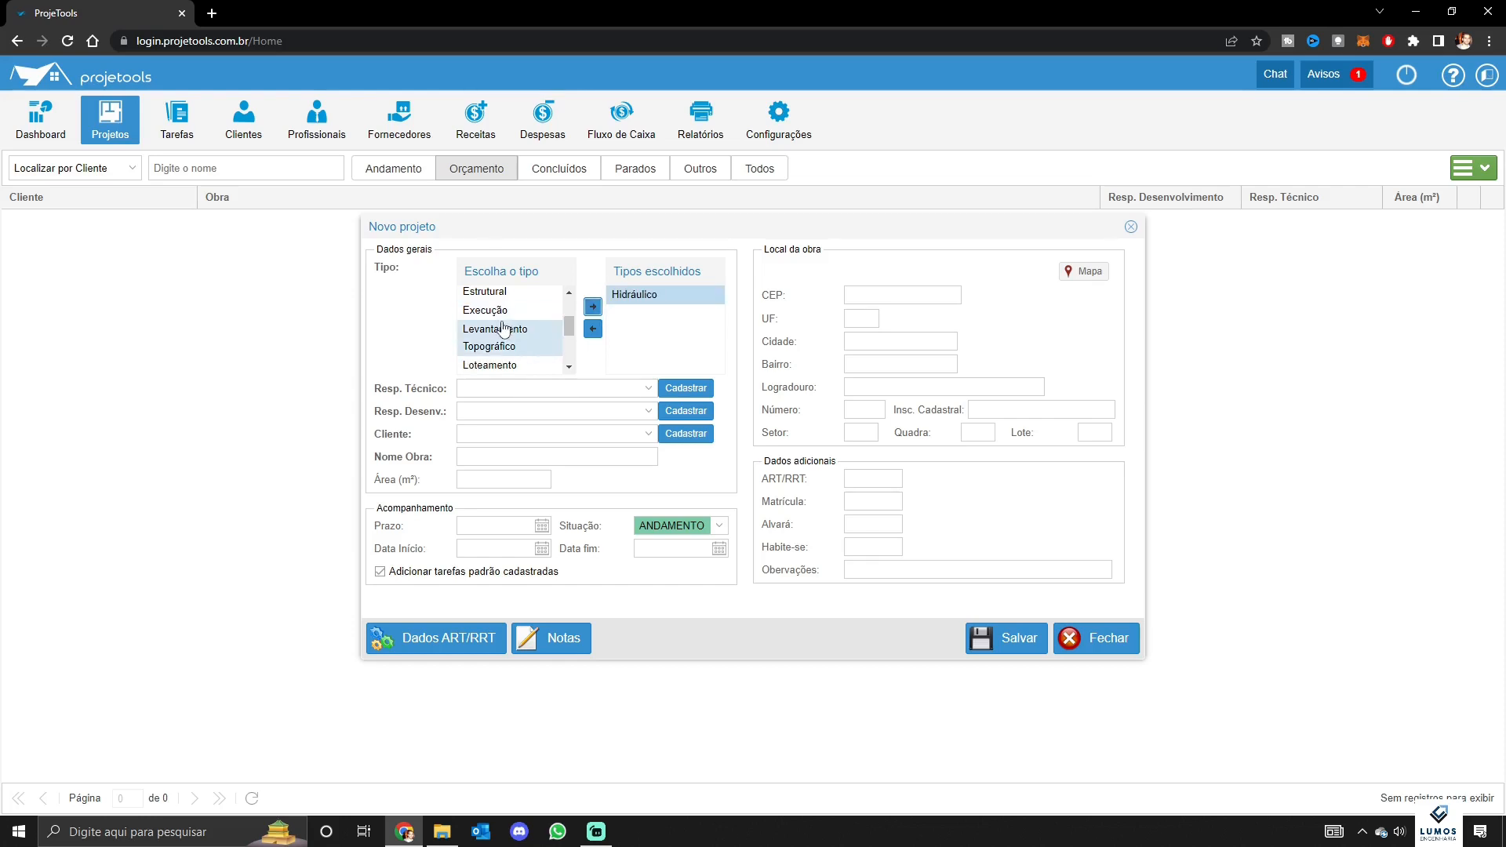
scroll(506, 329, up, 2)
click(494, 350)
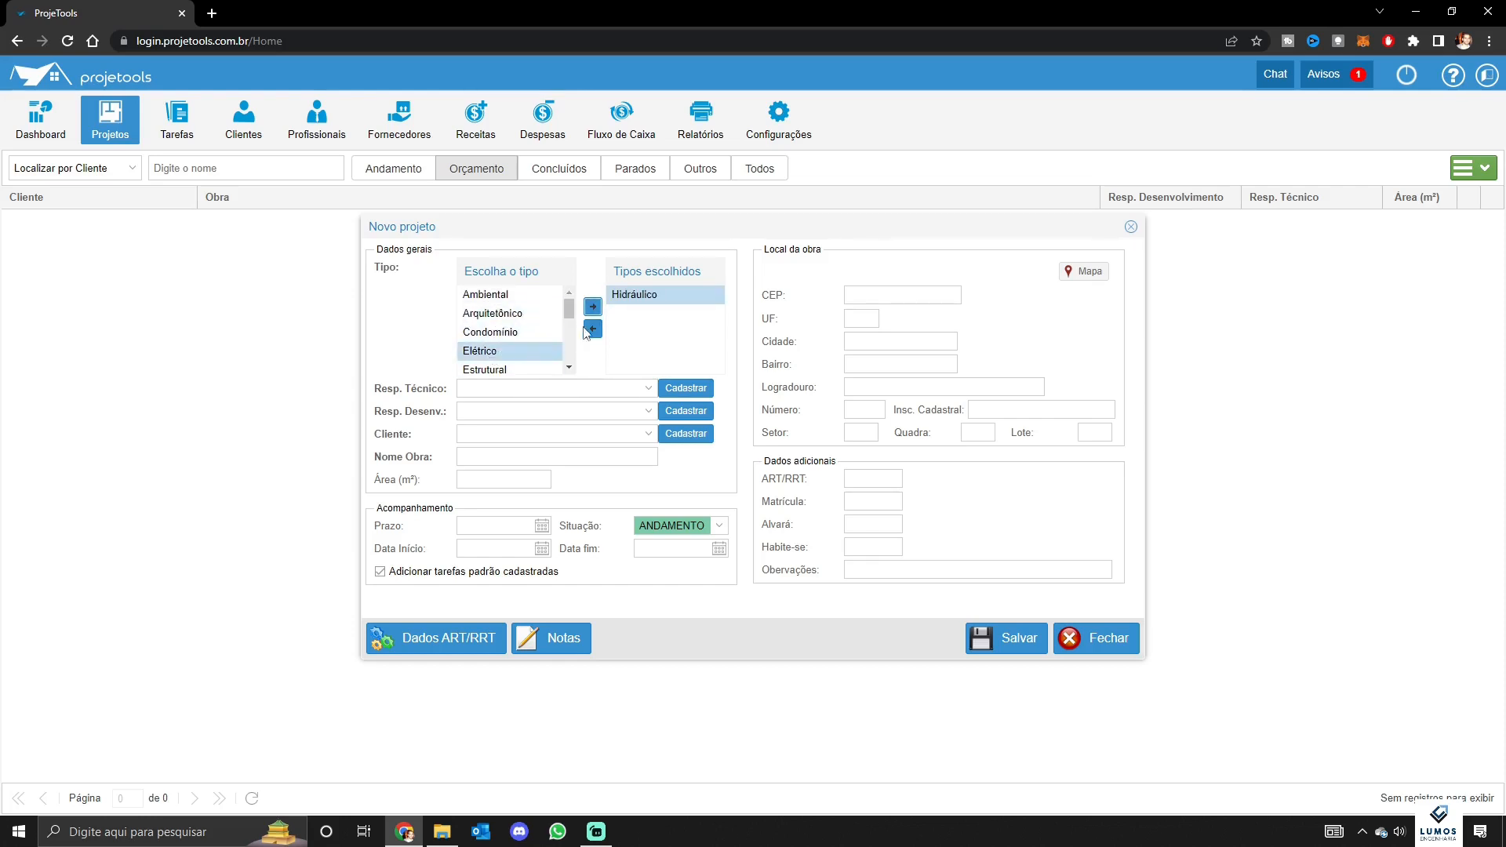
click(593, 307)
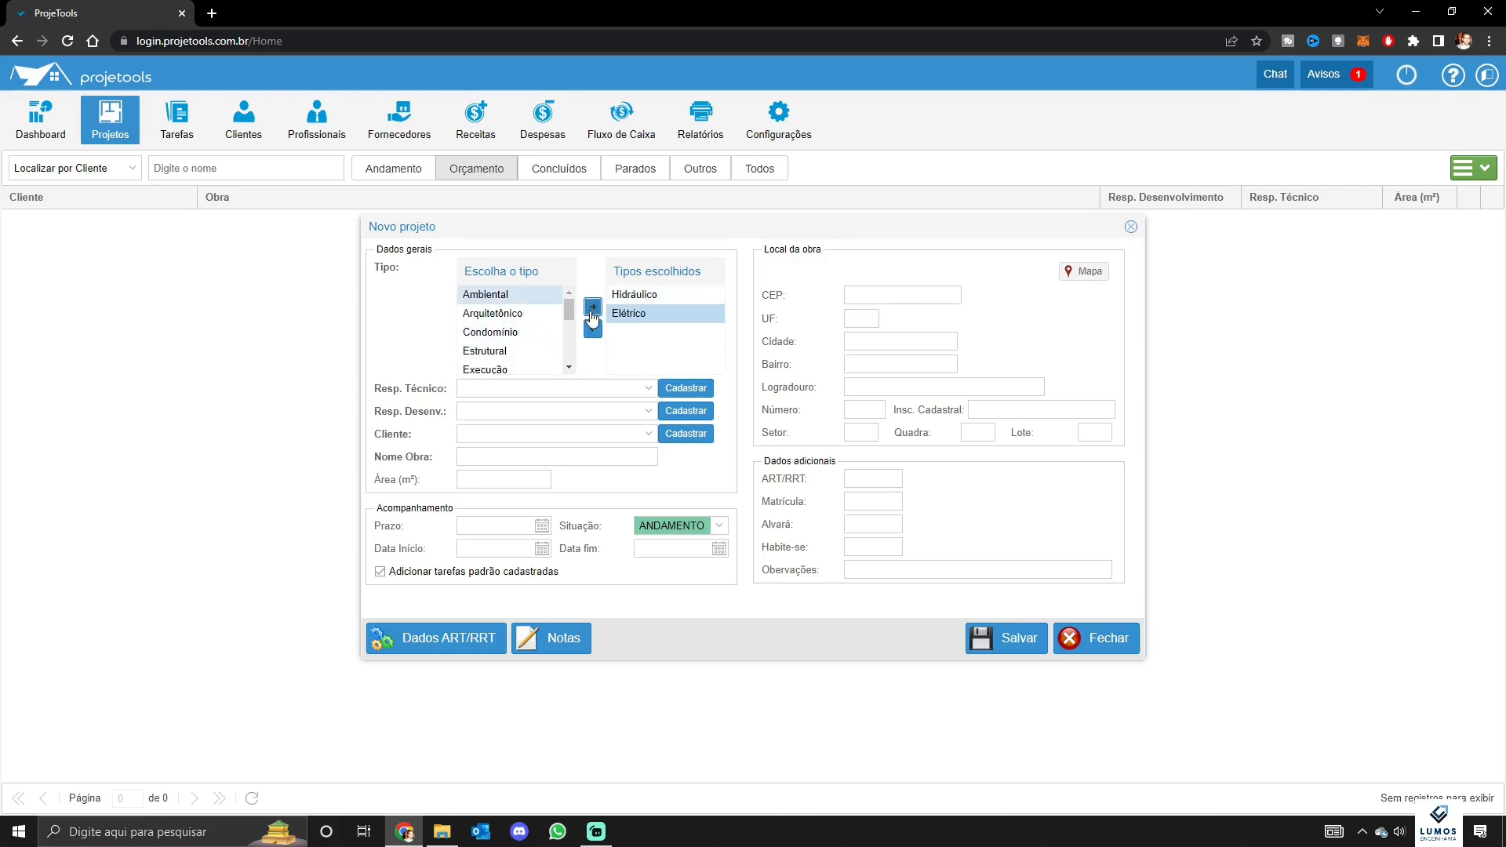
Make the owner technical lead, Colaborador 1 development lead, and Cliente X the client
click(558, 387)
click(496, 409)
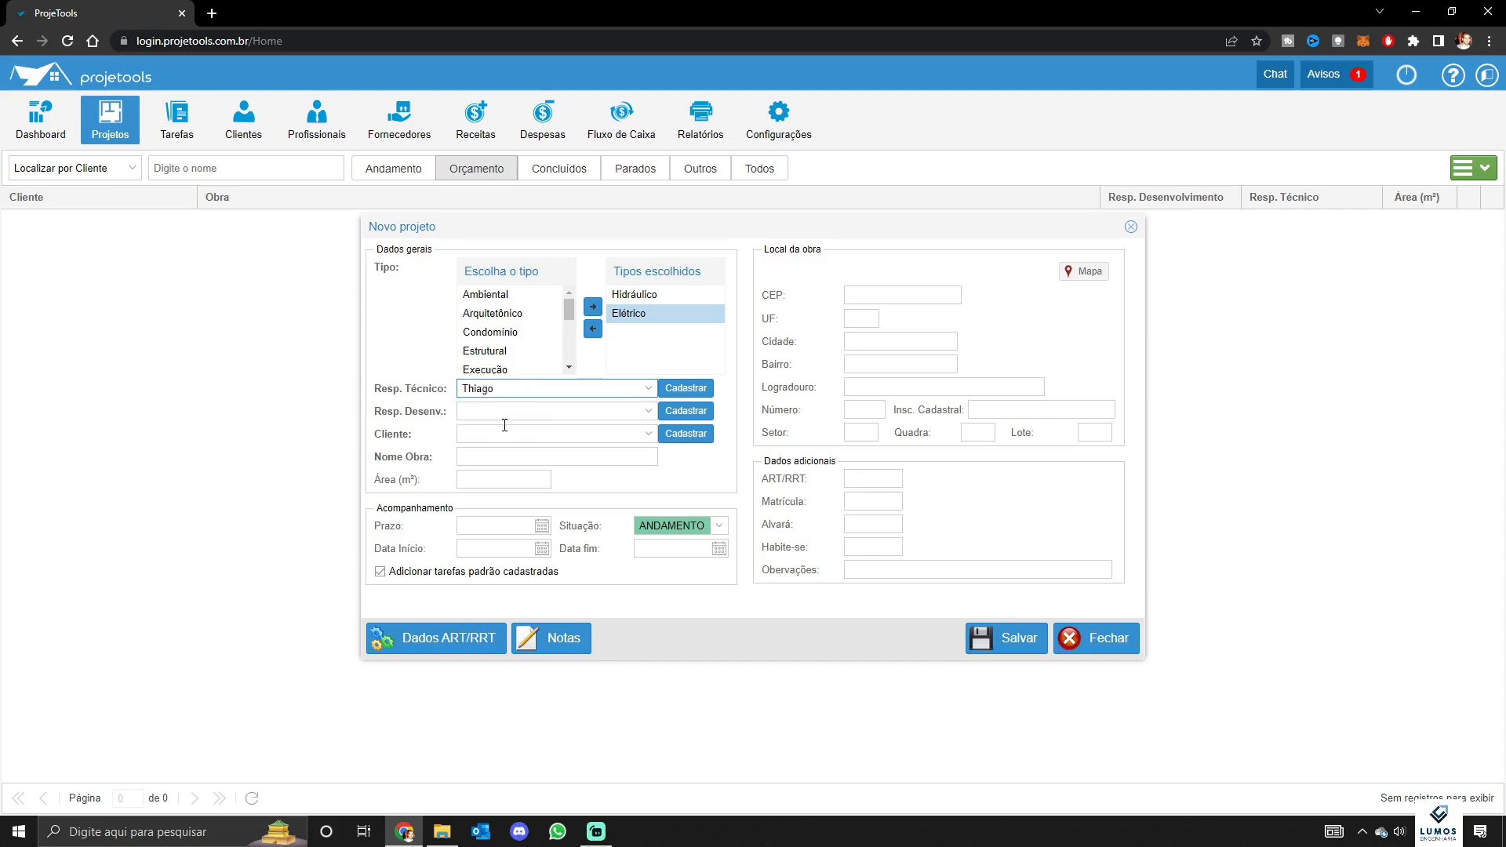
click(498, 410)
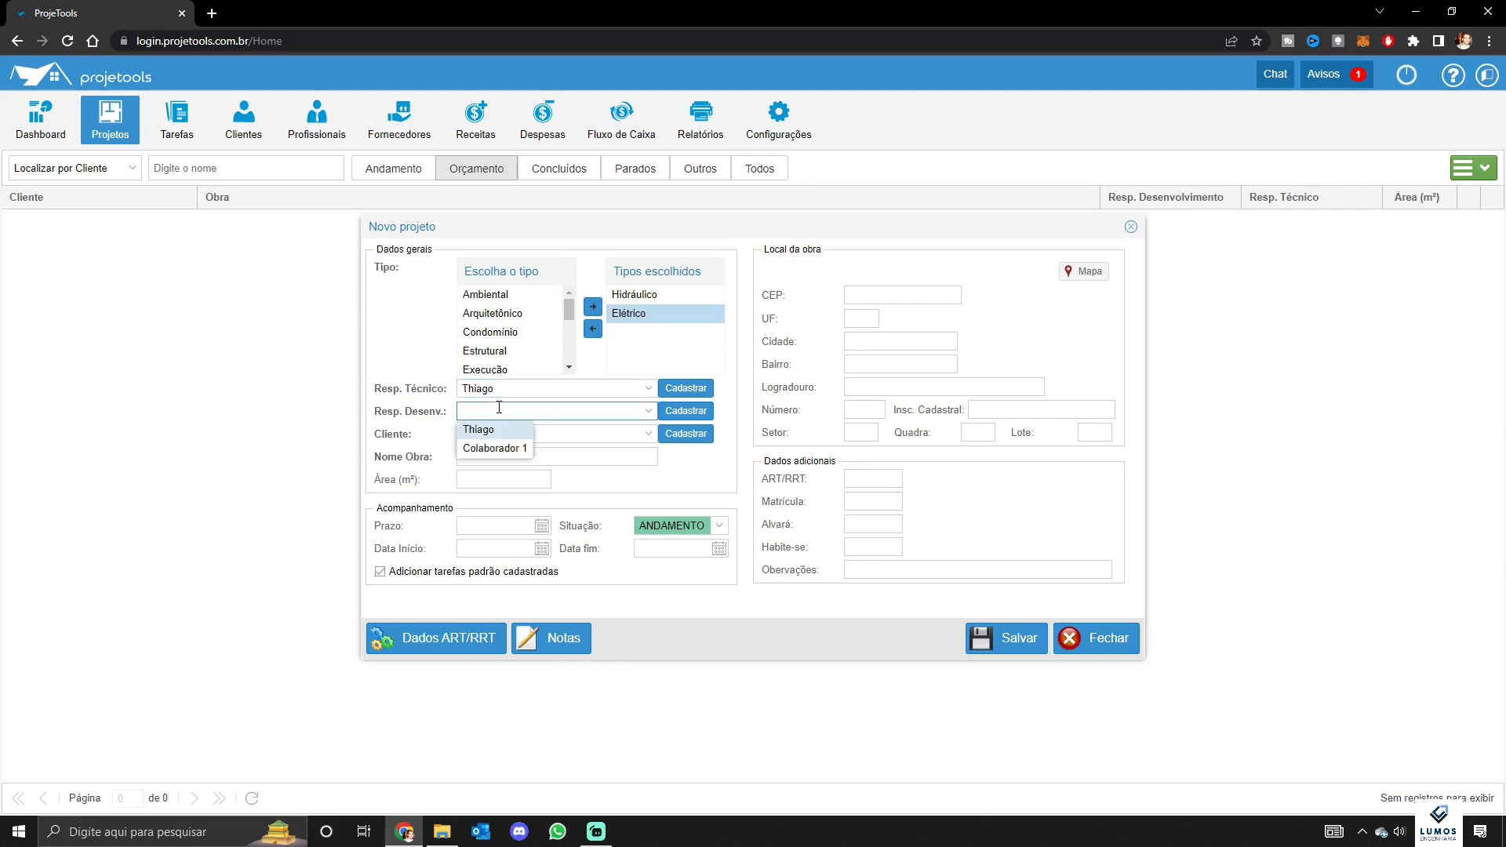
click(478, 450)
click(502, 433)
click(493, 454)
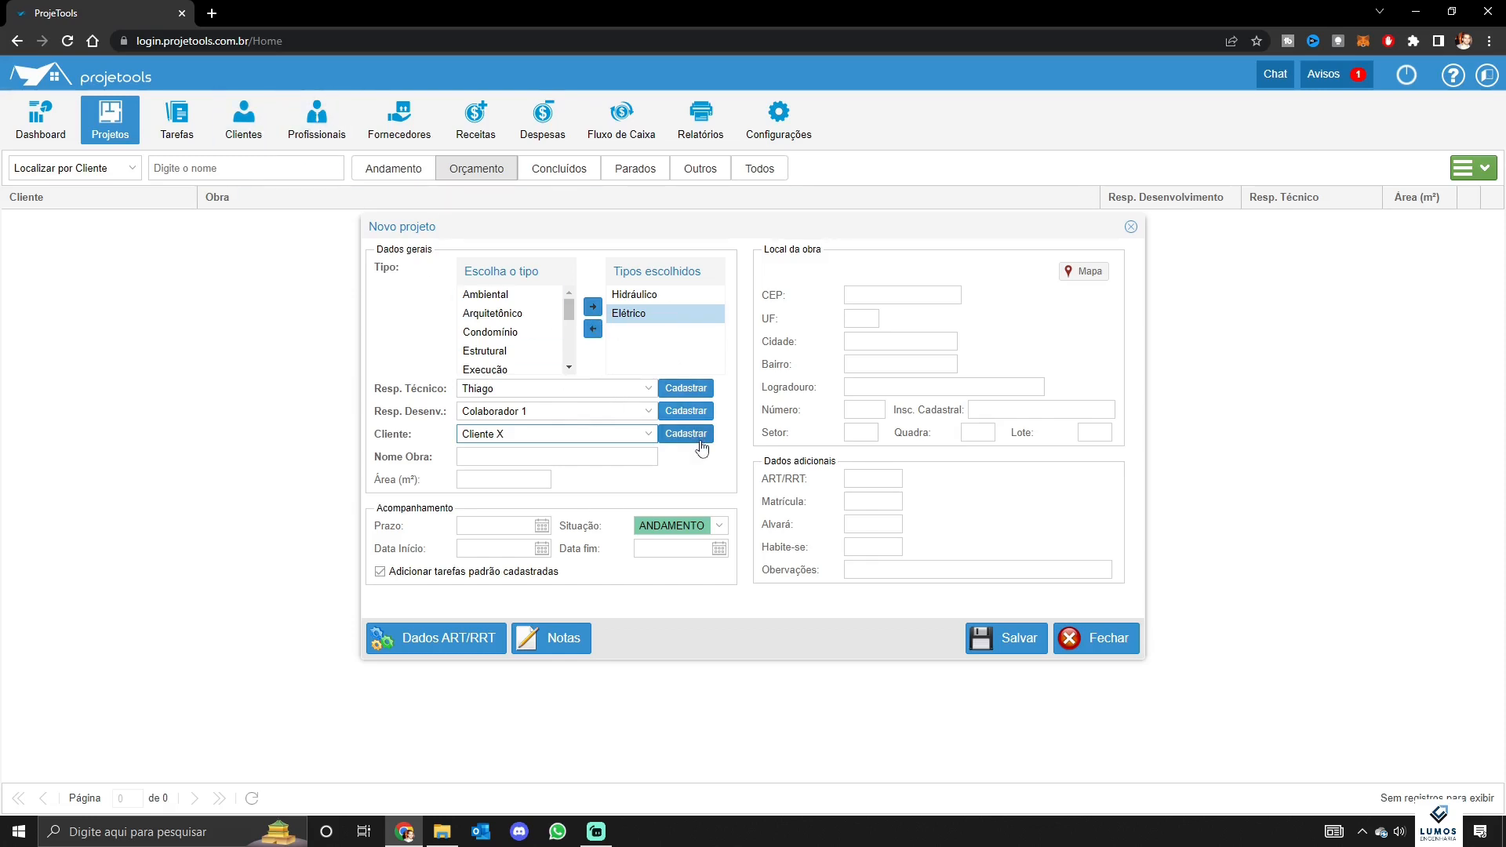
Name the work 'Residencia Daniel e Karla' and give it a 600,00 m² area
click(517, 455)
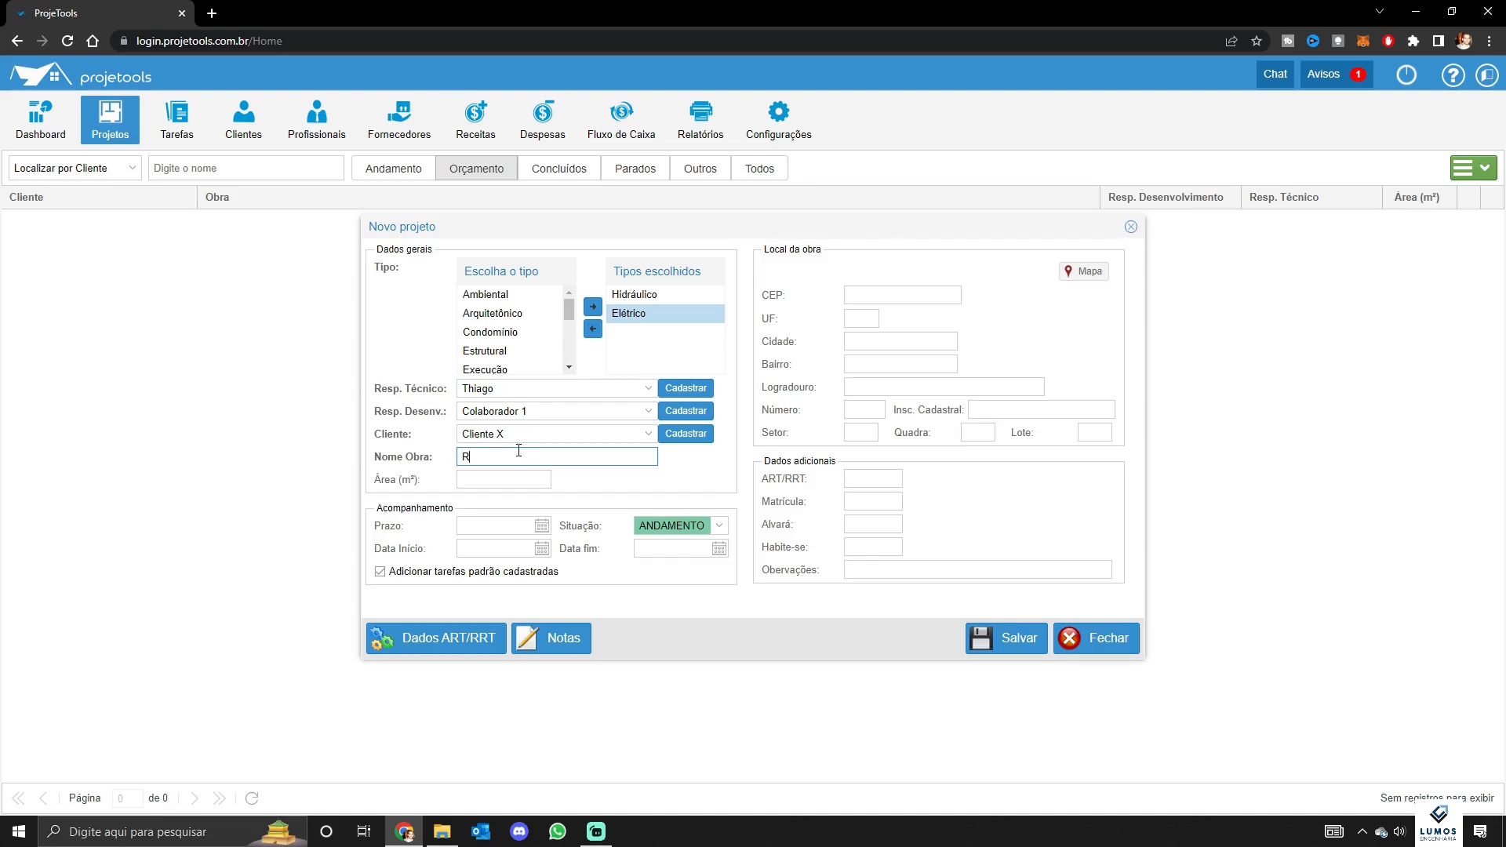
text(Residencia Daniel e Karla)
click(530, 485)
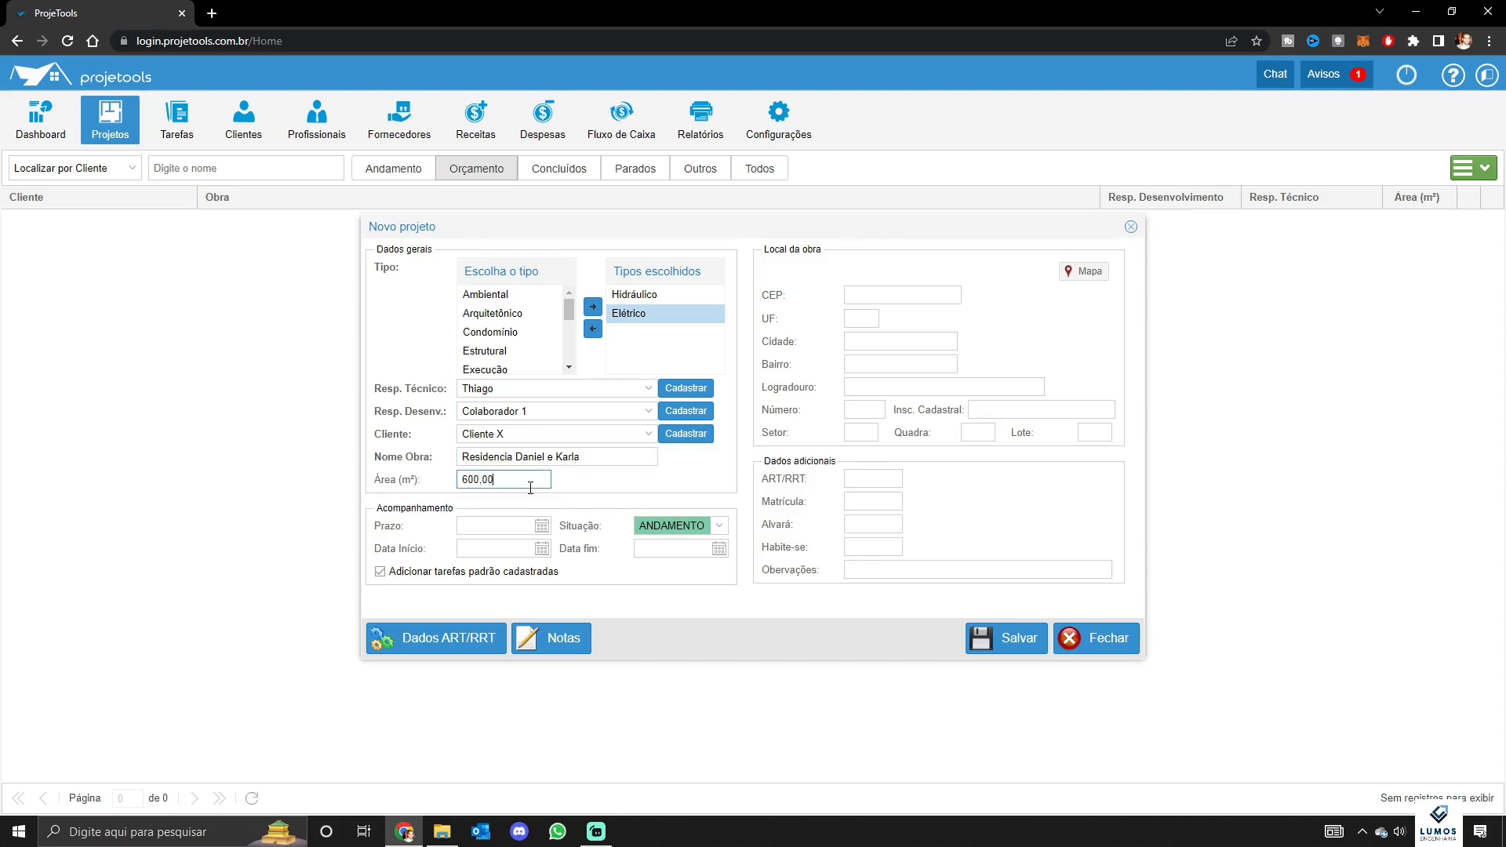
click(622, 502)
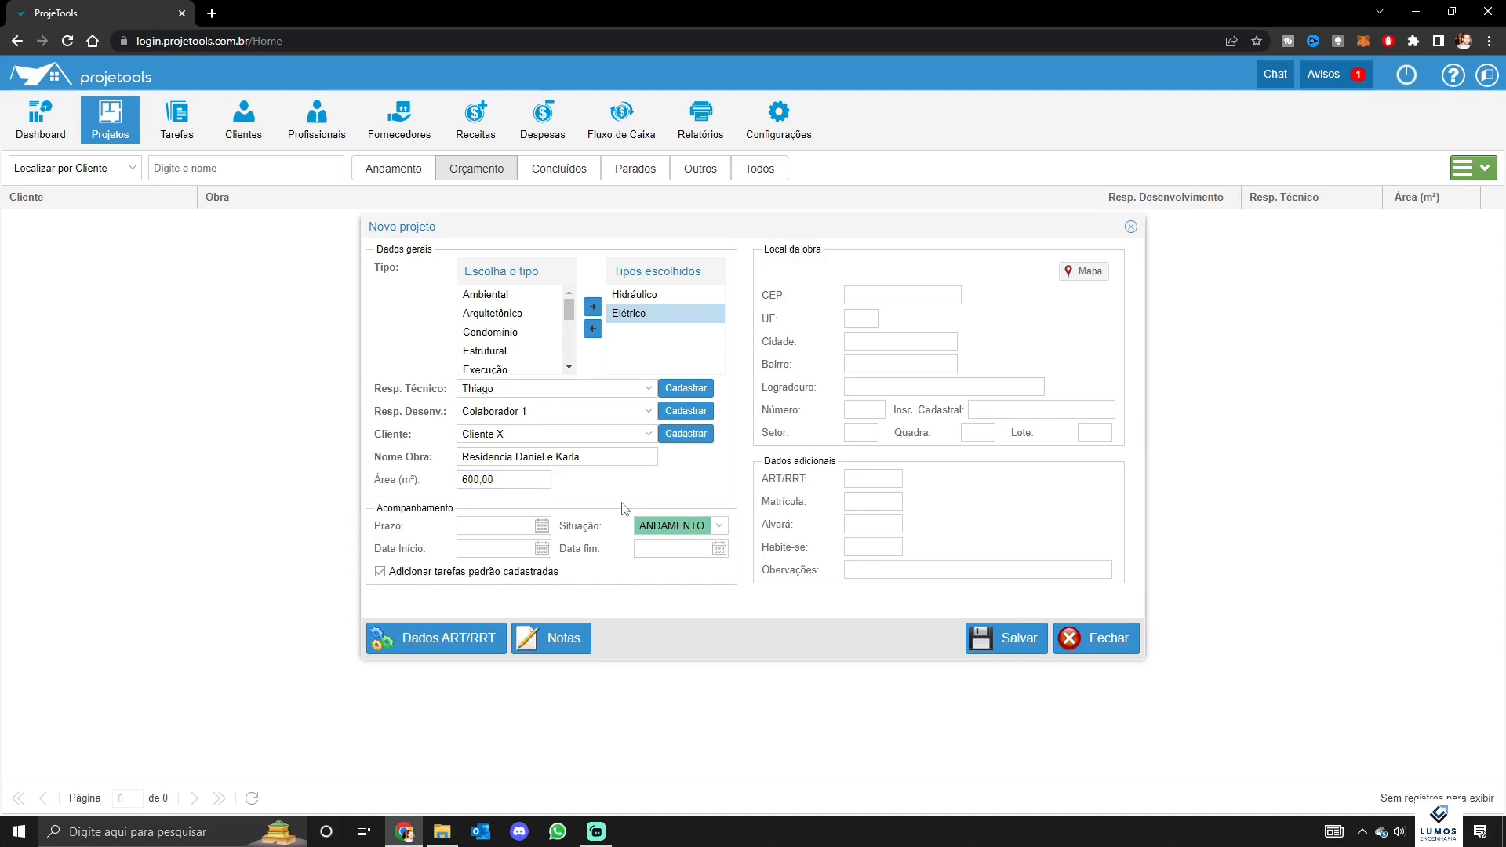
Set the project deadline to 30/12/2022 and keep the status ANDAMENTO
click(500, 525)
click(541, 524)
click(586, 667)
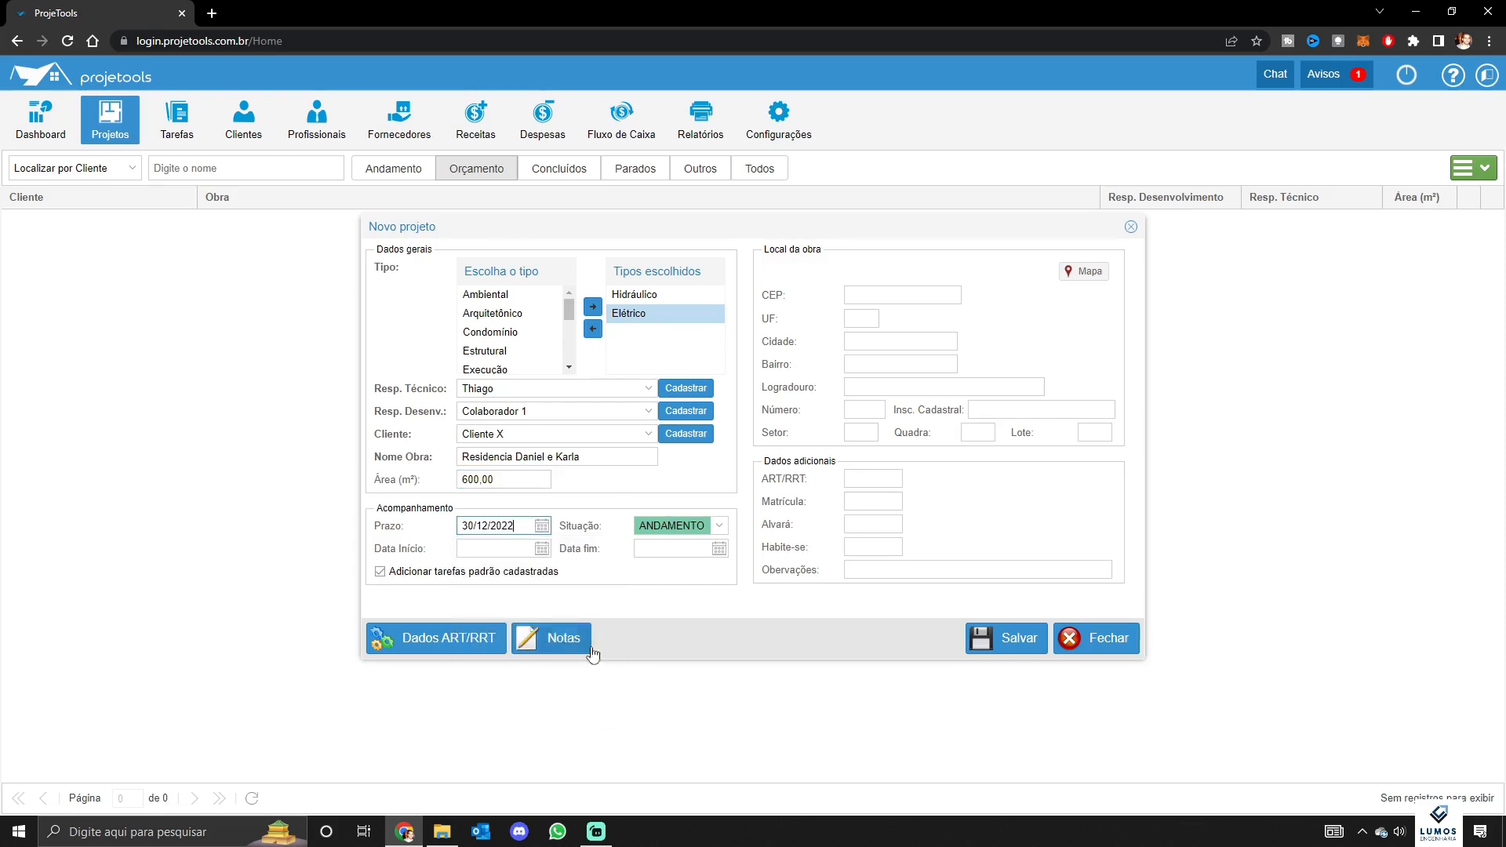
click(714, 579)
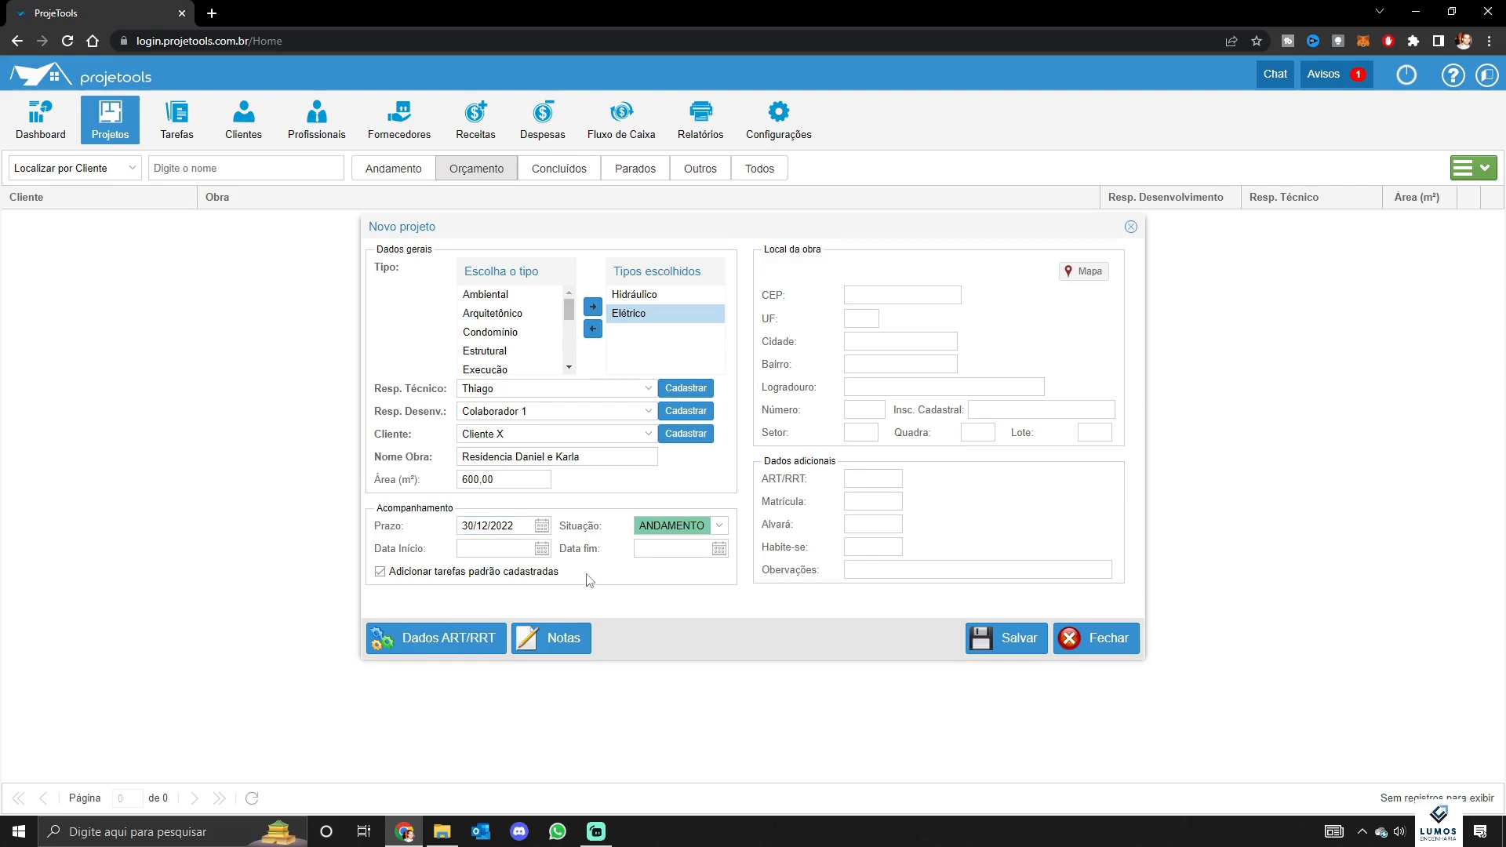
click(673, 524)
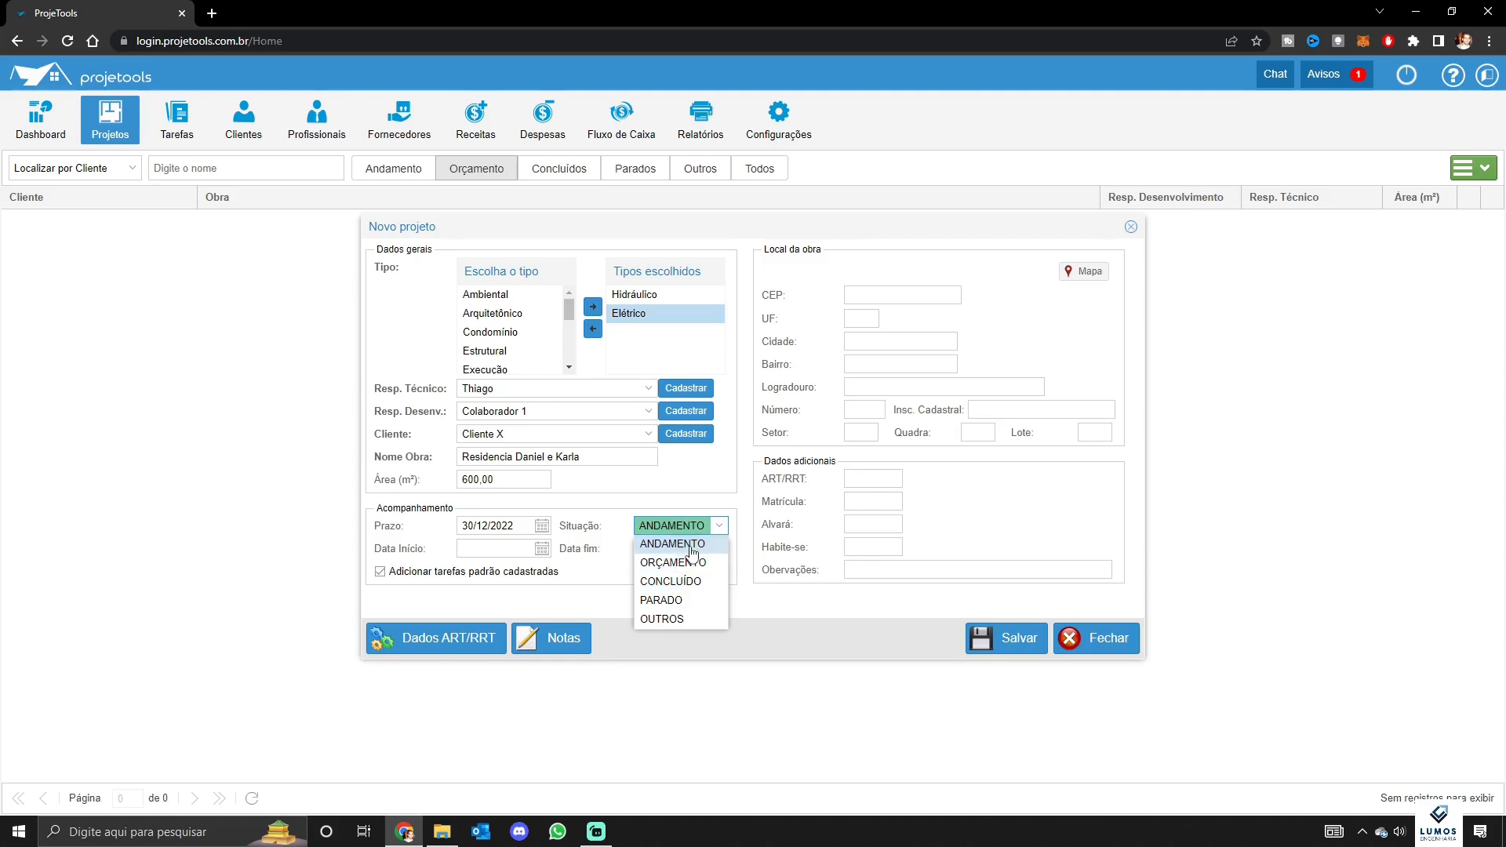
click(690, 505)
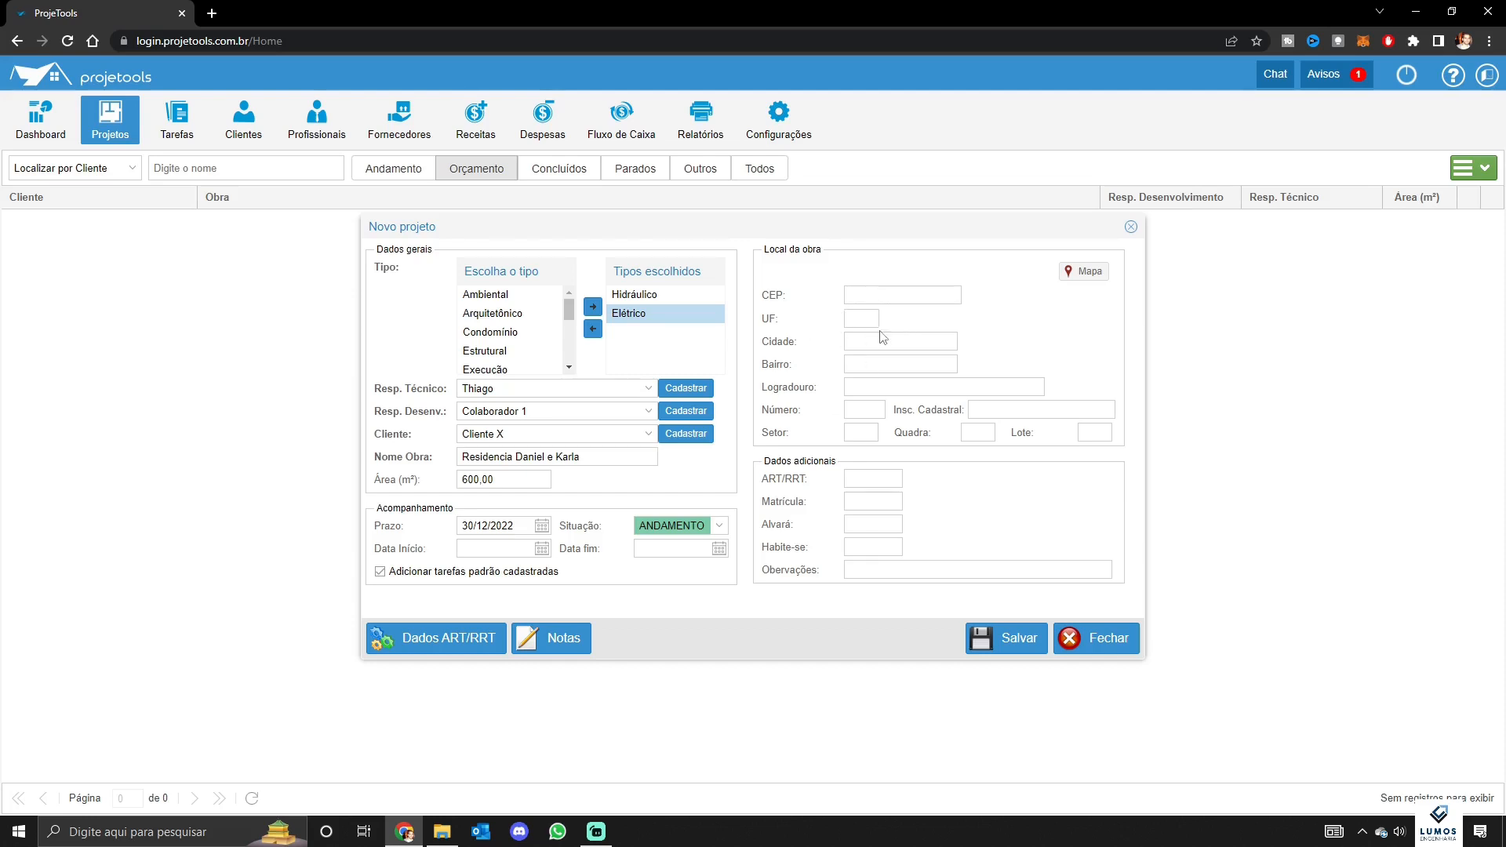
Enter the site's postal code so the work-site address fills in automatically
click(926, 298)
click(1022, 319)
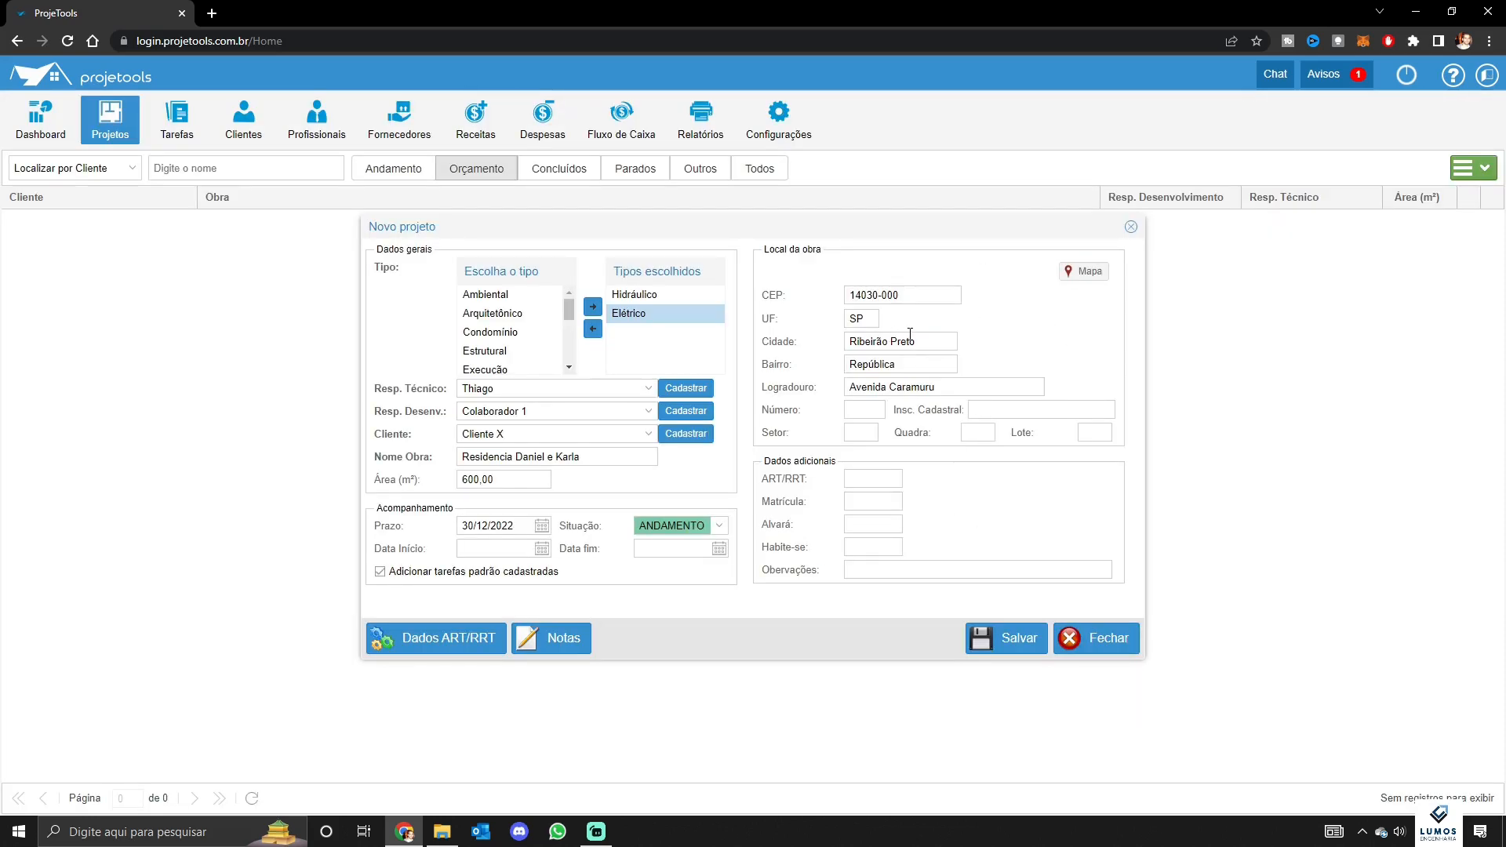
click(882, 473)
click(883, 500)
click(880, 525)
click(539, 656)
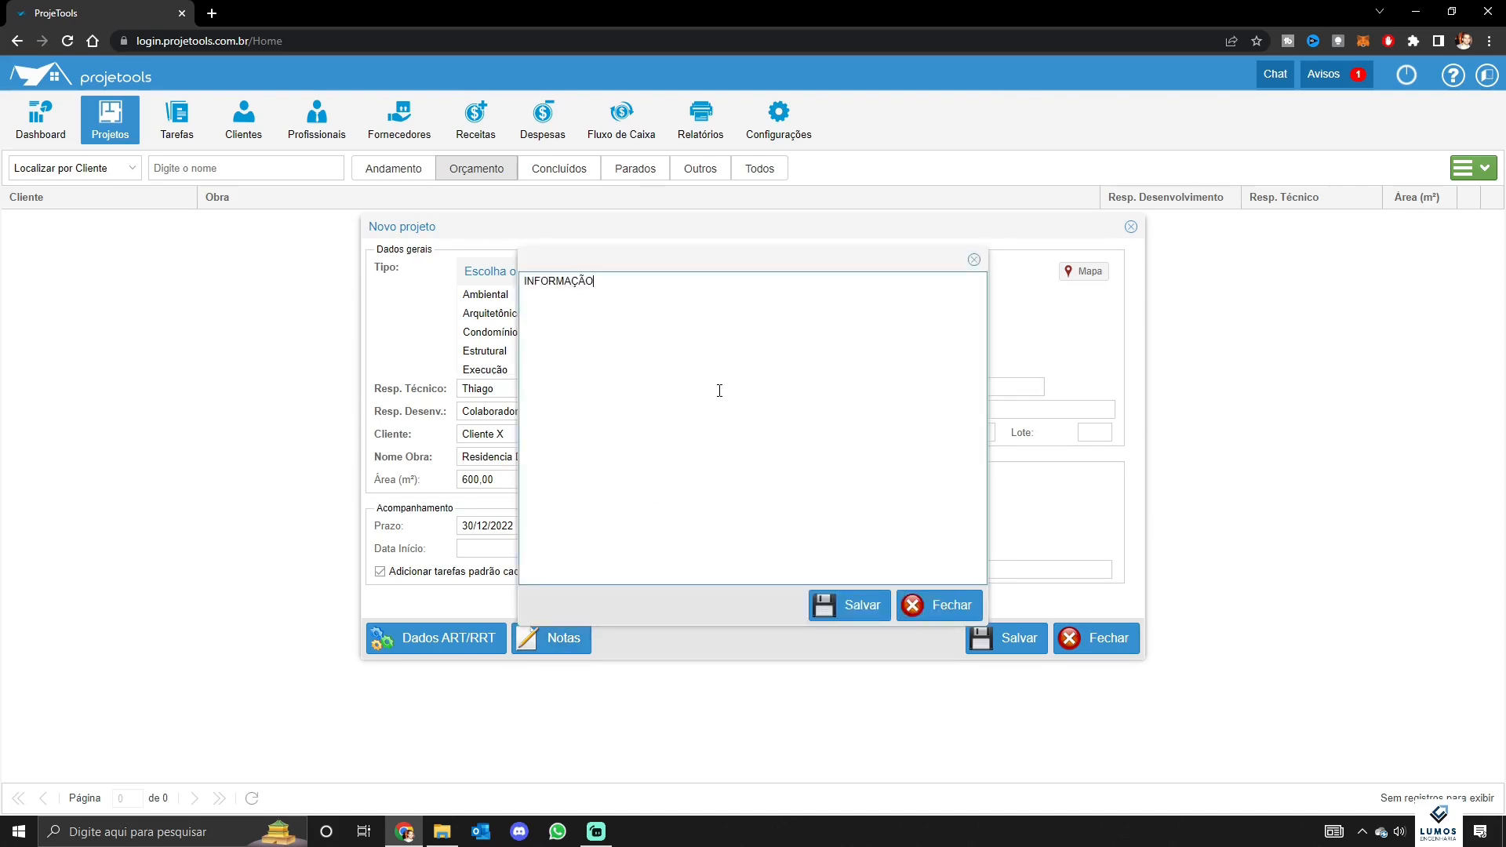
Save the INFORMAÇÃO note, reopen it to verify the text, and close it
click(846, 604)
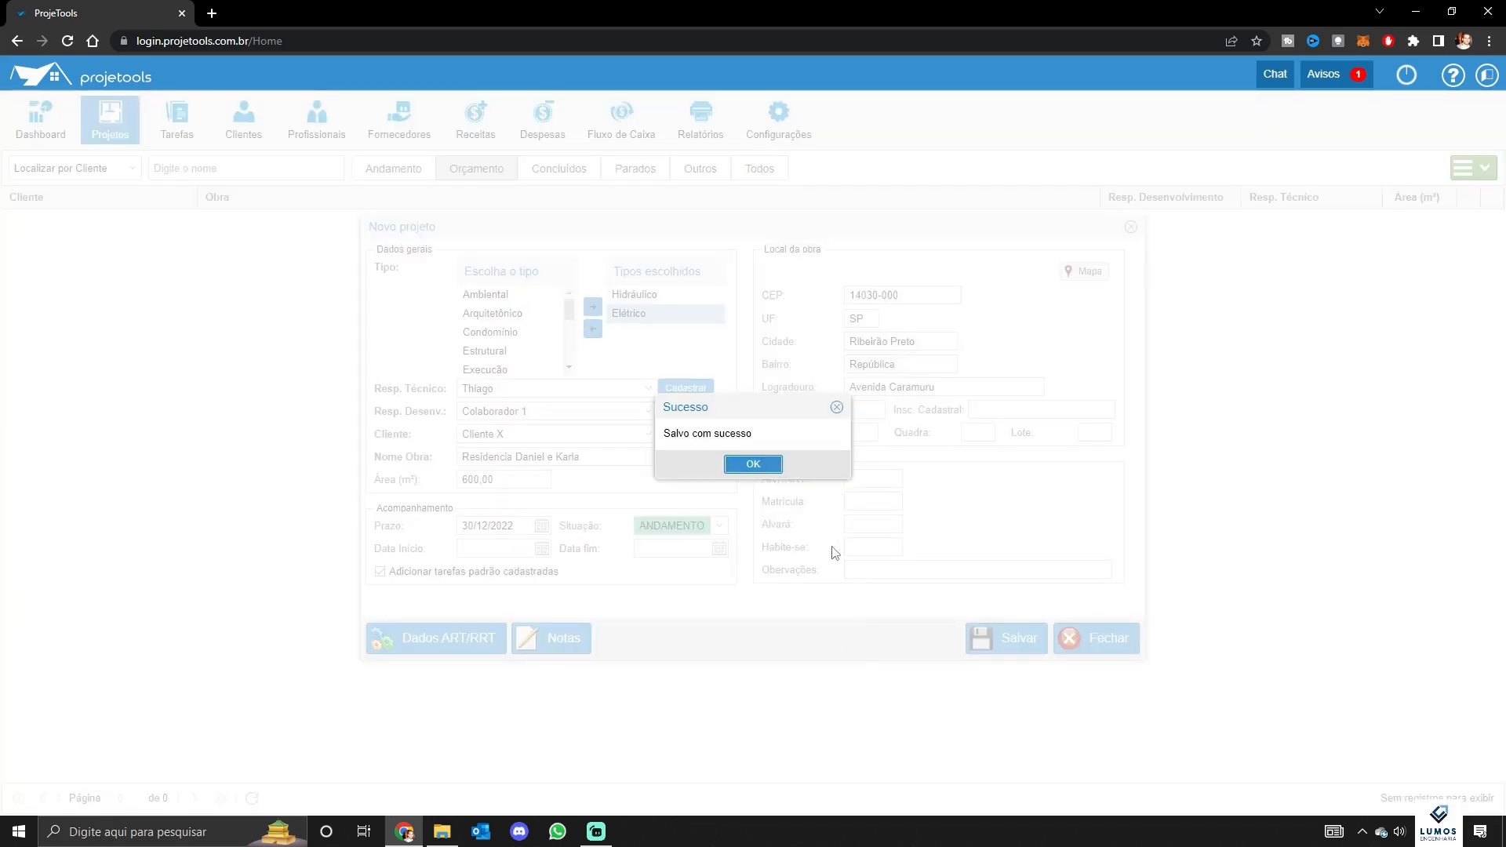
click(769, 469)
click(580, 644)
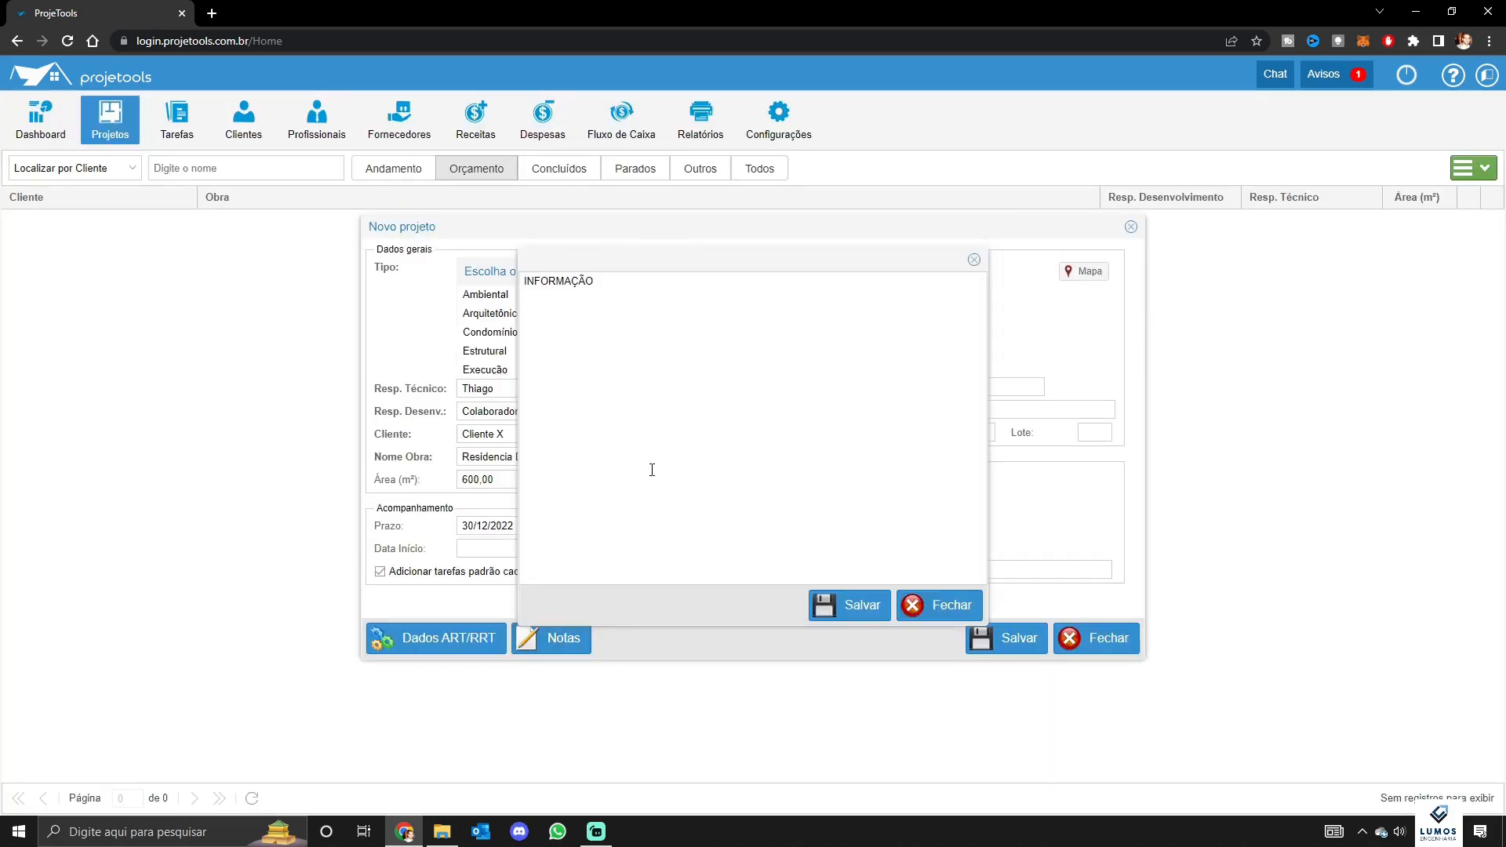
click(685, 378)
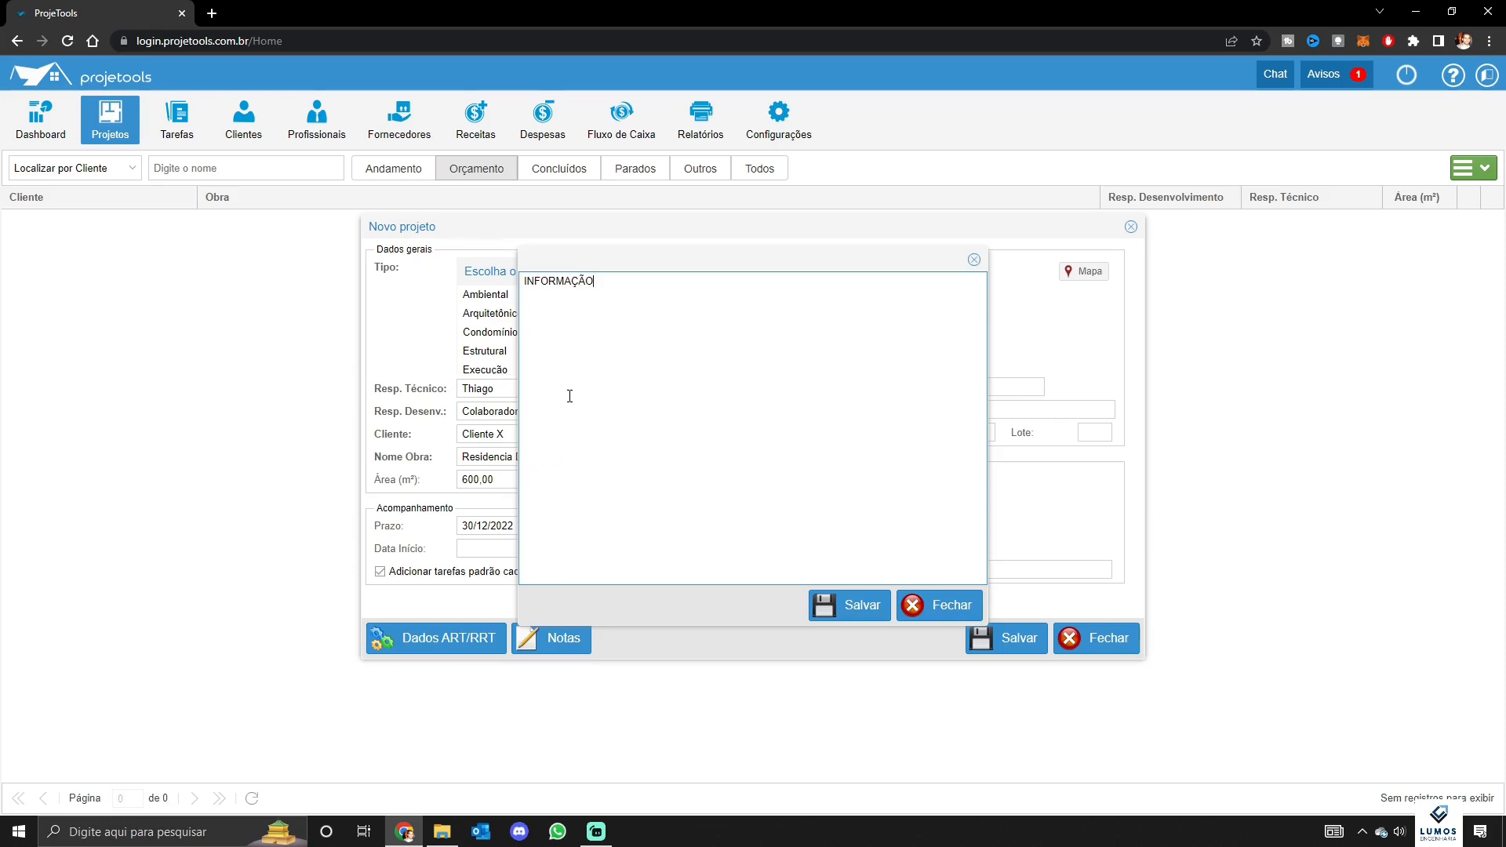
click(930, 610)
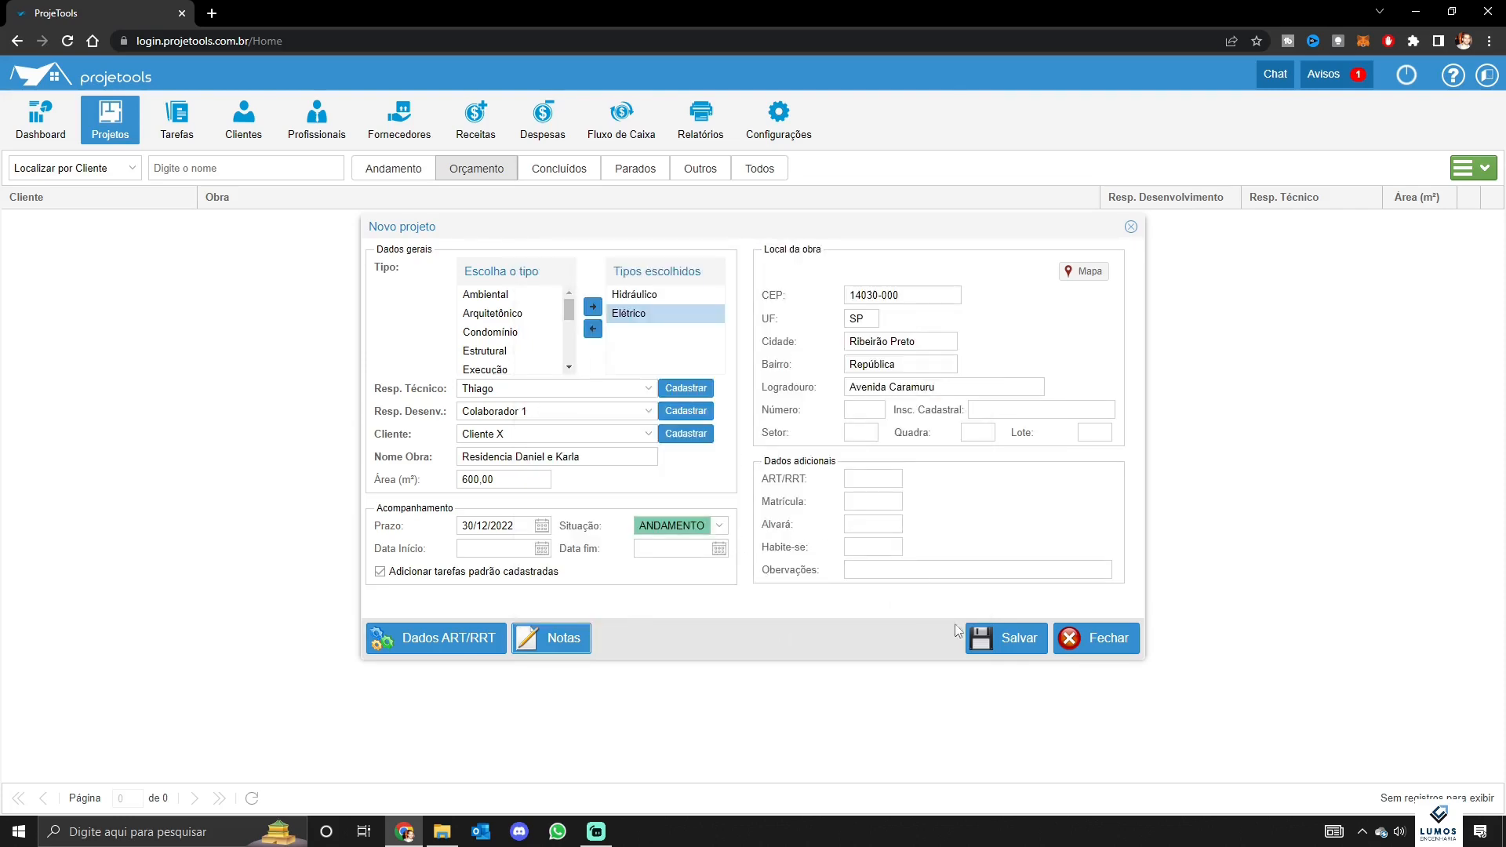
Save the Residencia Daniel e Karla project and go to its Geral page
click(1004, 641)
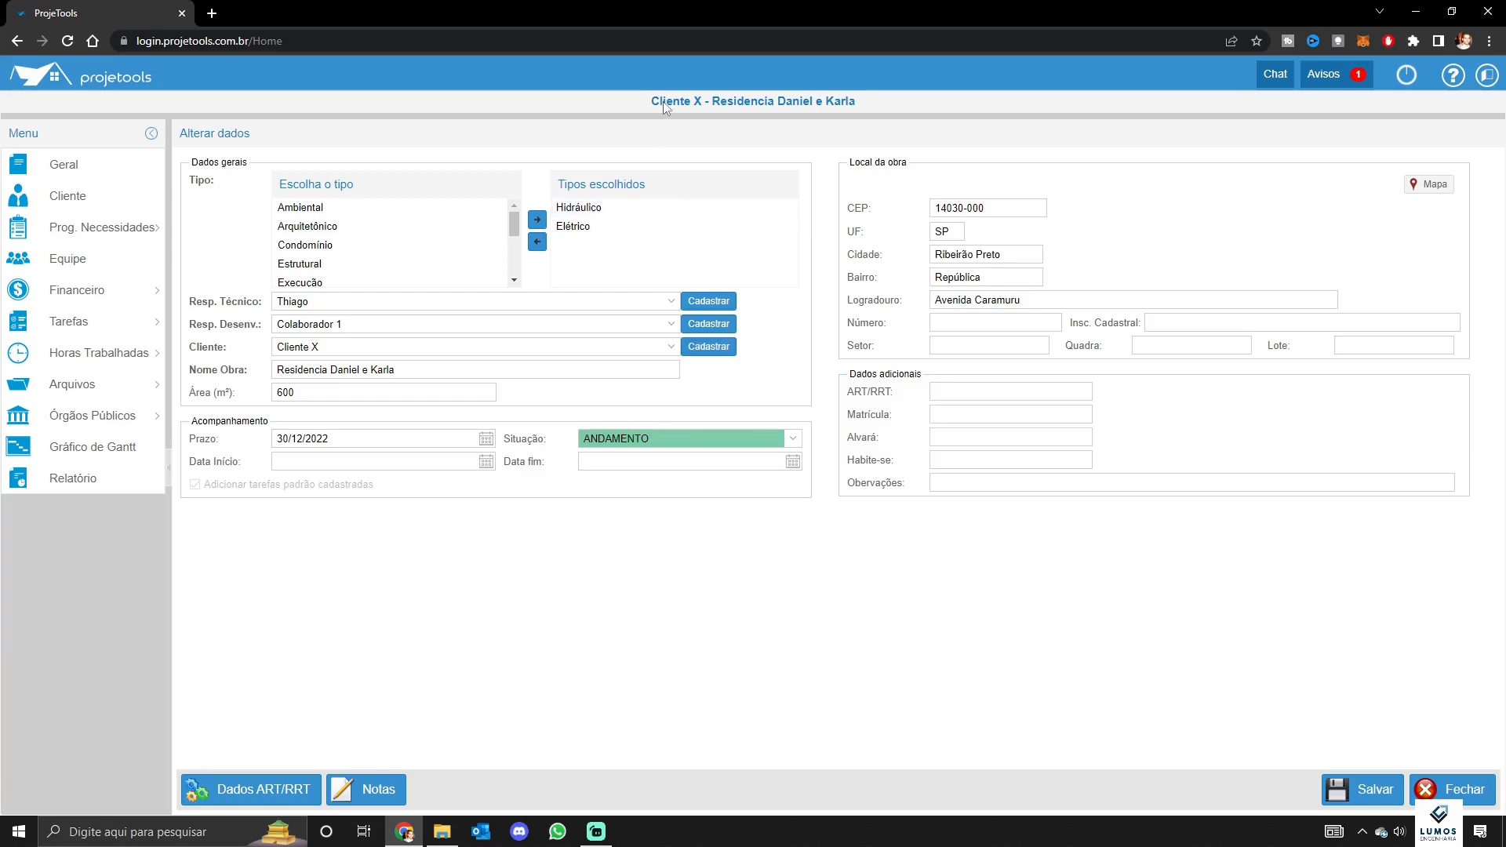
drag(651, 102, 825, 111)
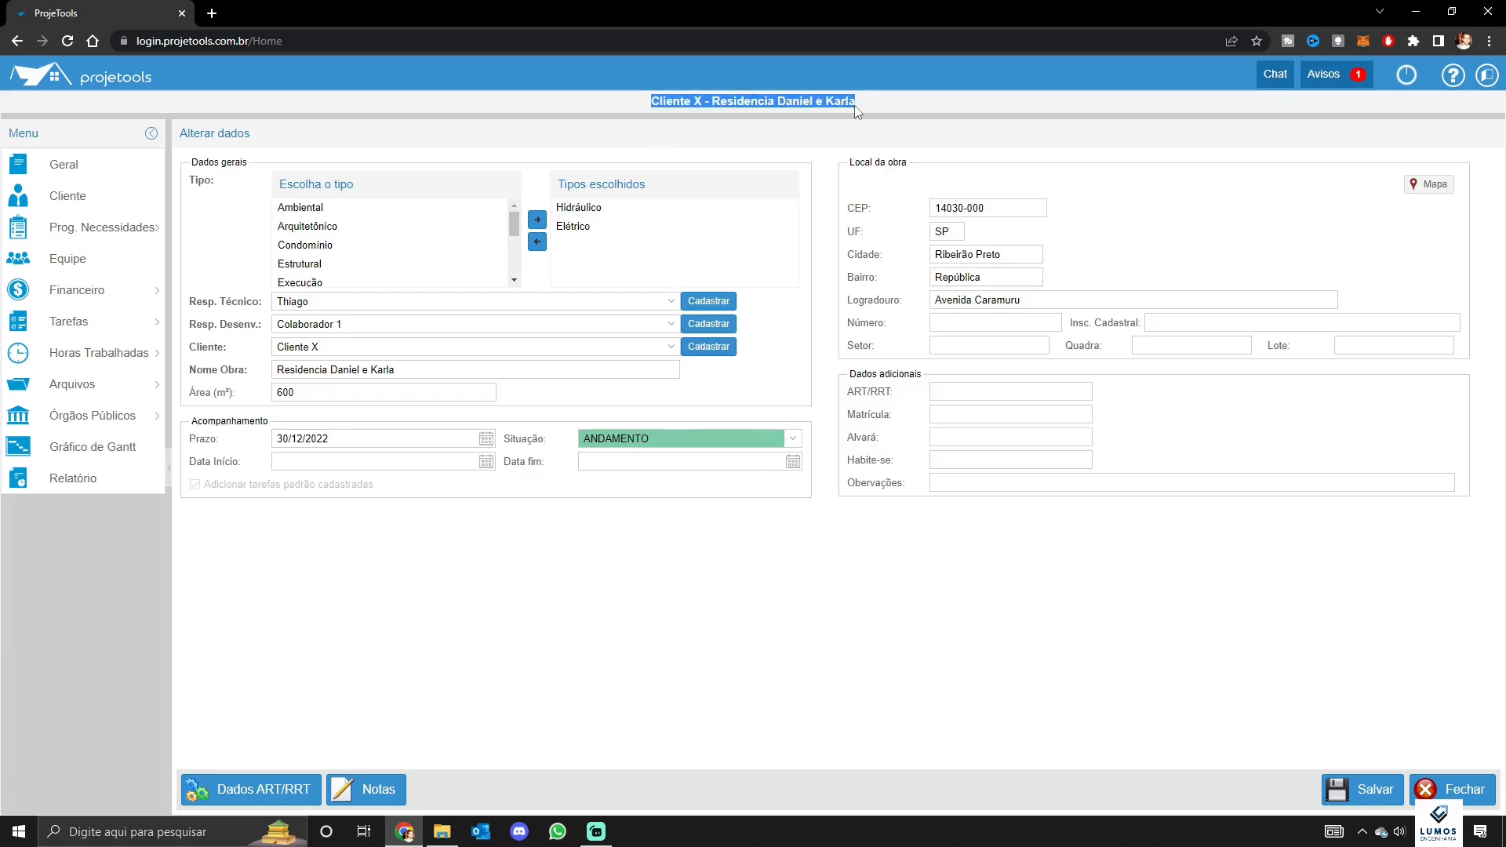
click(345, 154)
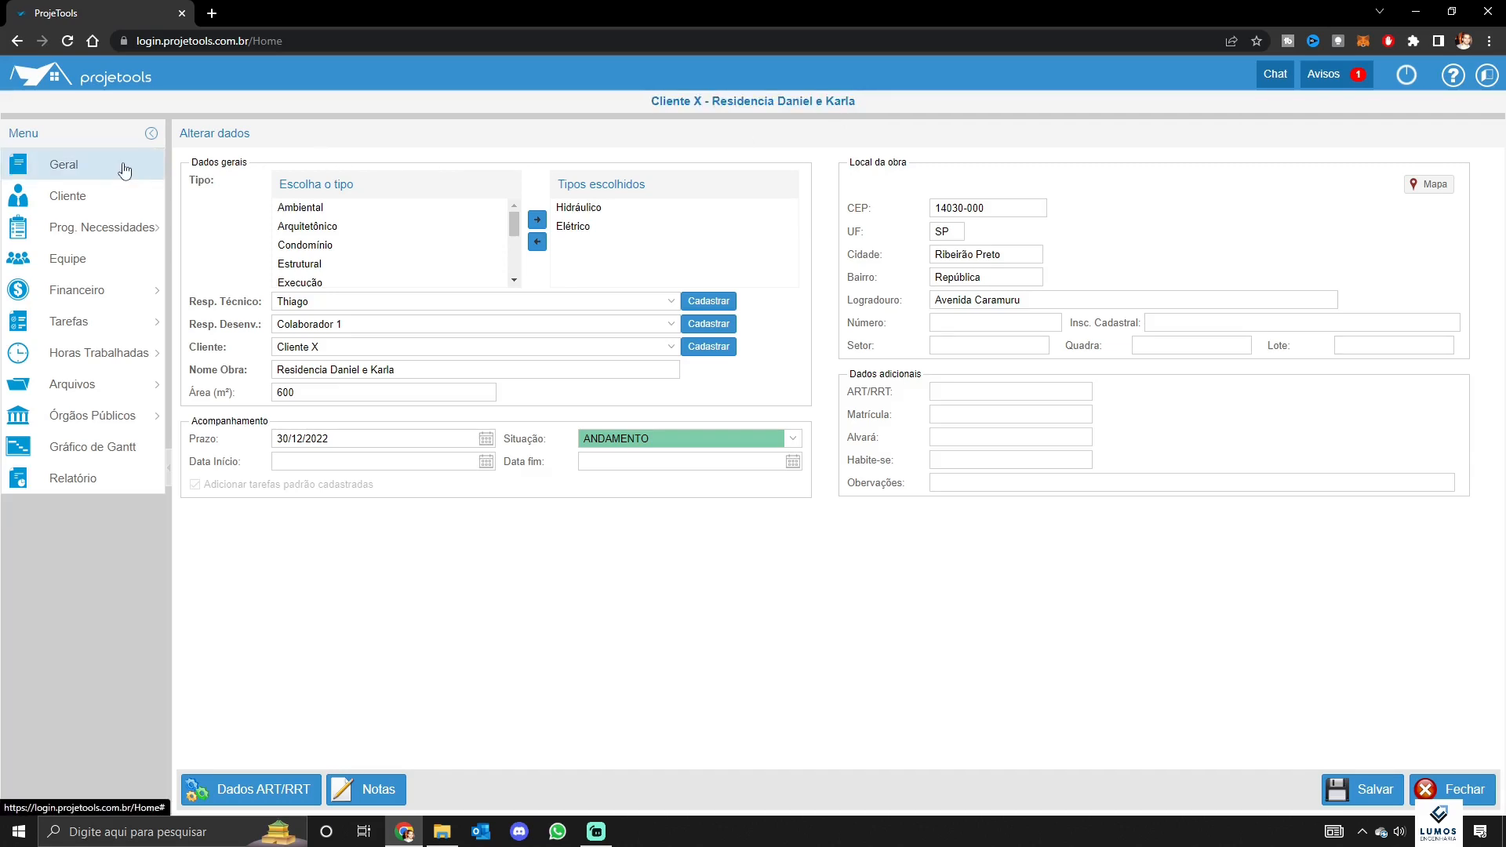
click(100, 167)
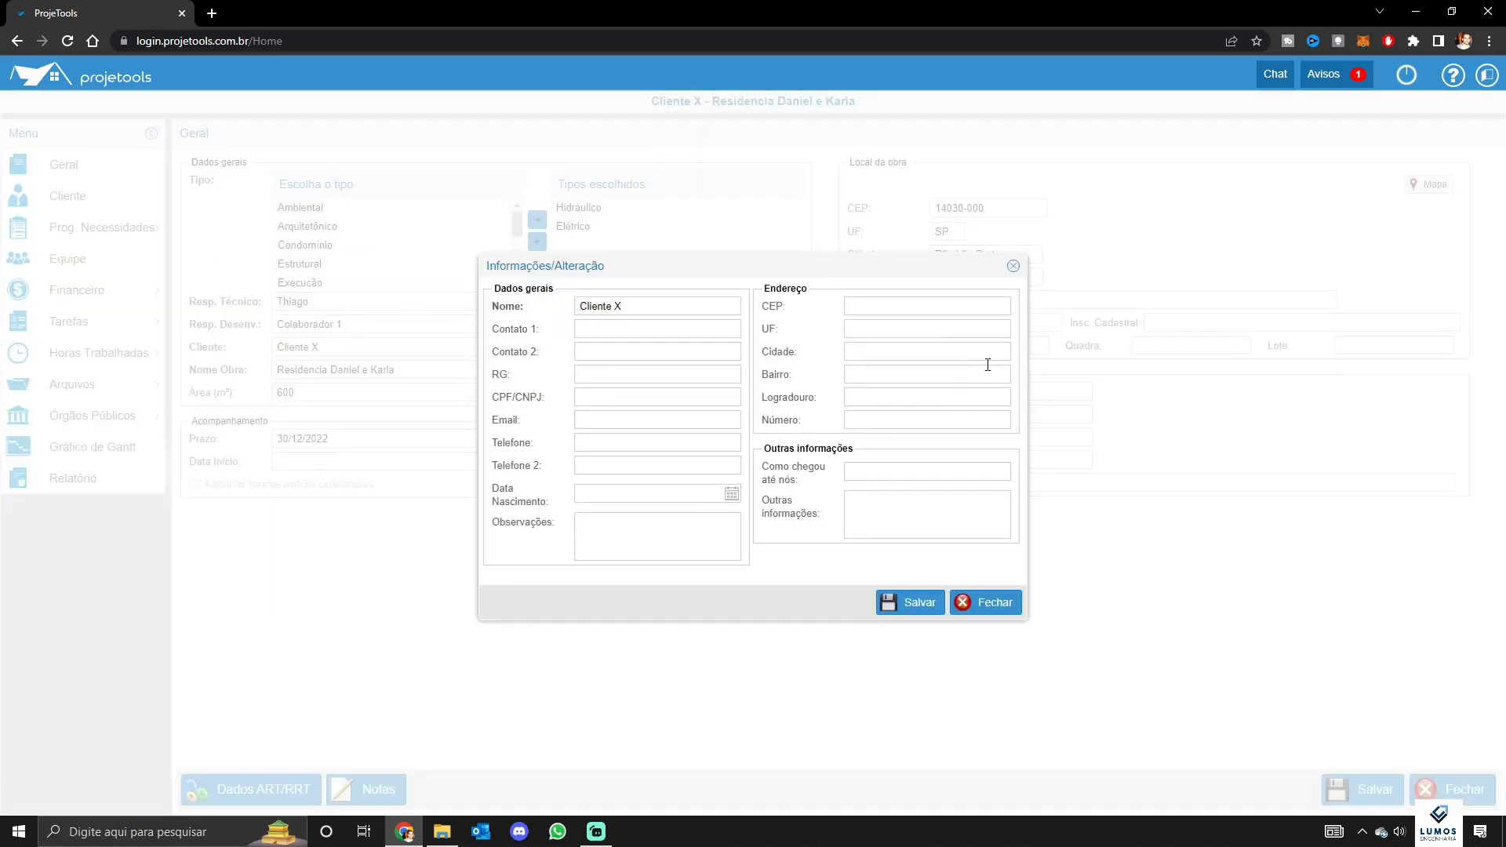
Close Cliente X's details window, returning to the project's Geral page
click(1016, 270)
mouse_move(97, 240)
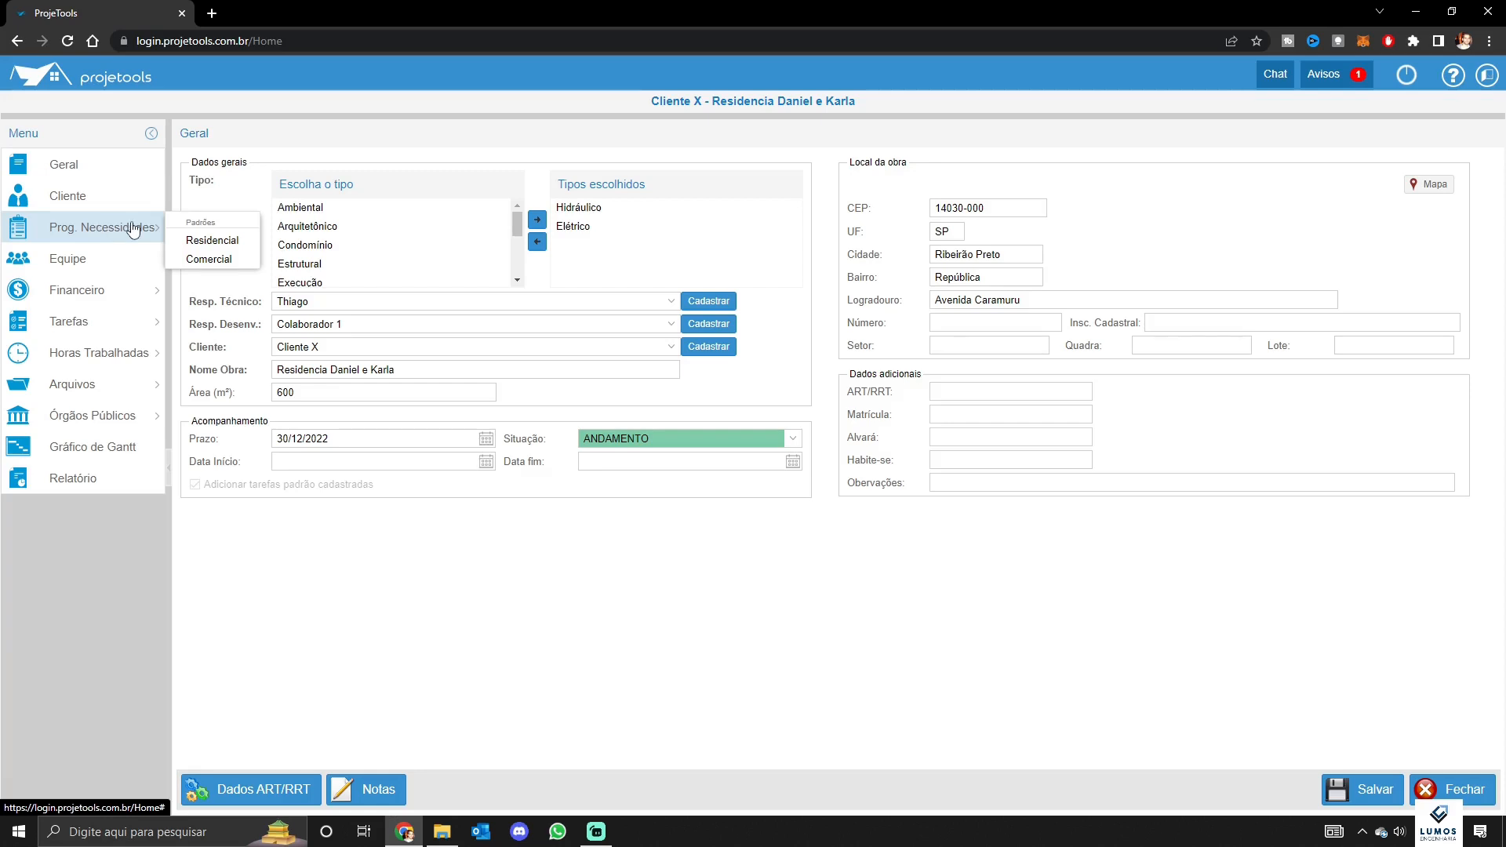
Open the Programa de Necessidades - Residencial form, scroll through its blank room fields, then go to Equipe
click(212, 240)
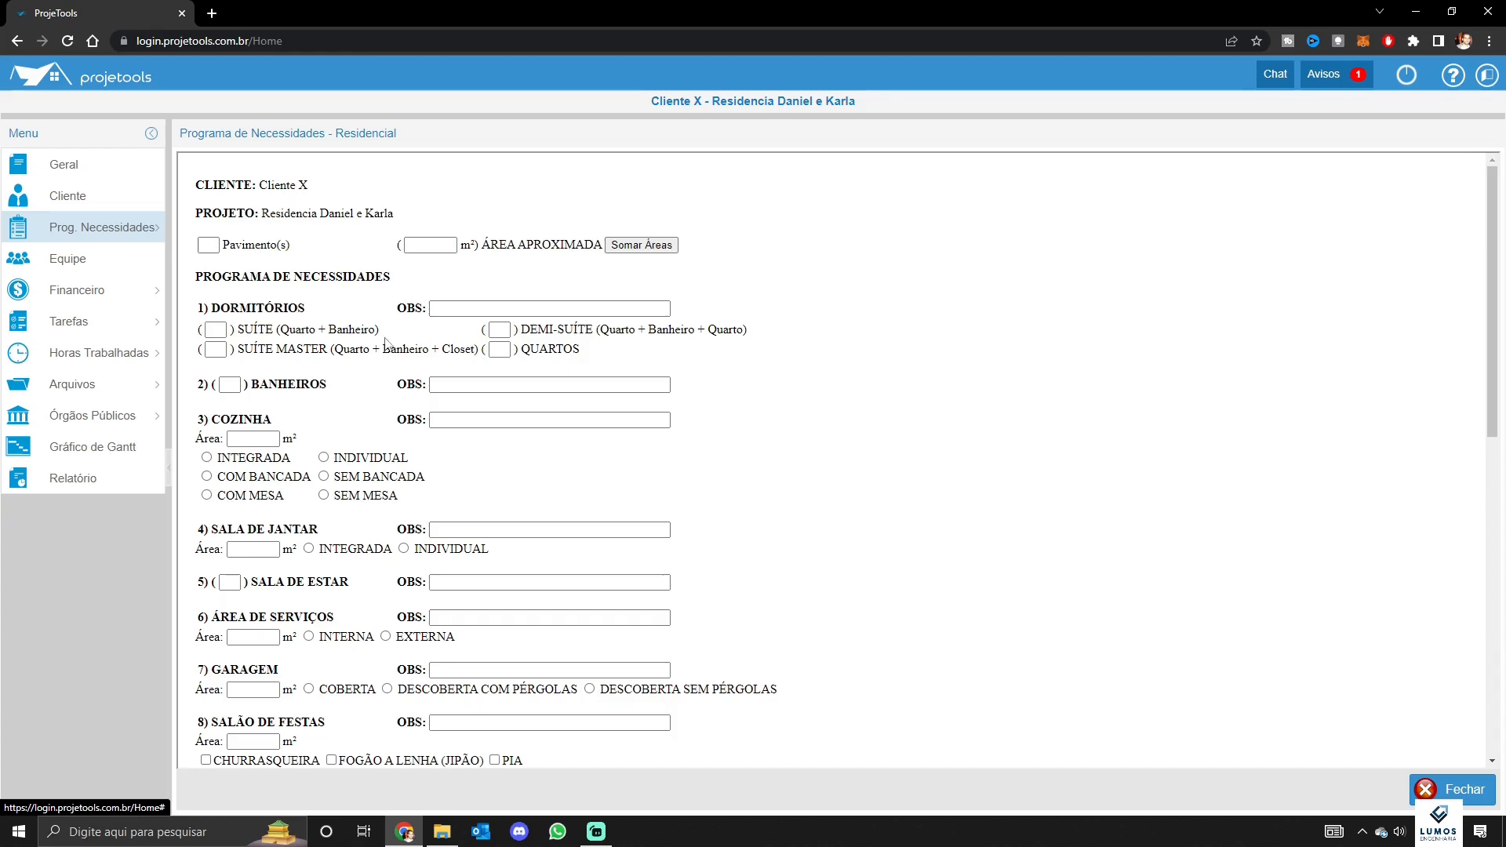
scroll(392, 305, down, 2)
scroll(392, 313, down, 6)
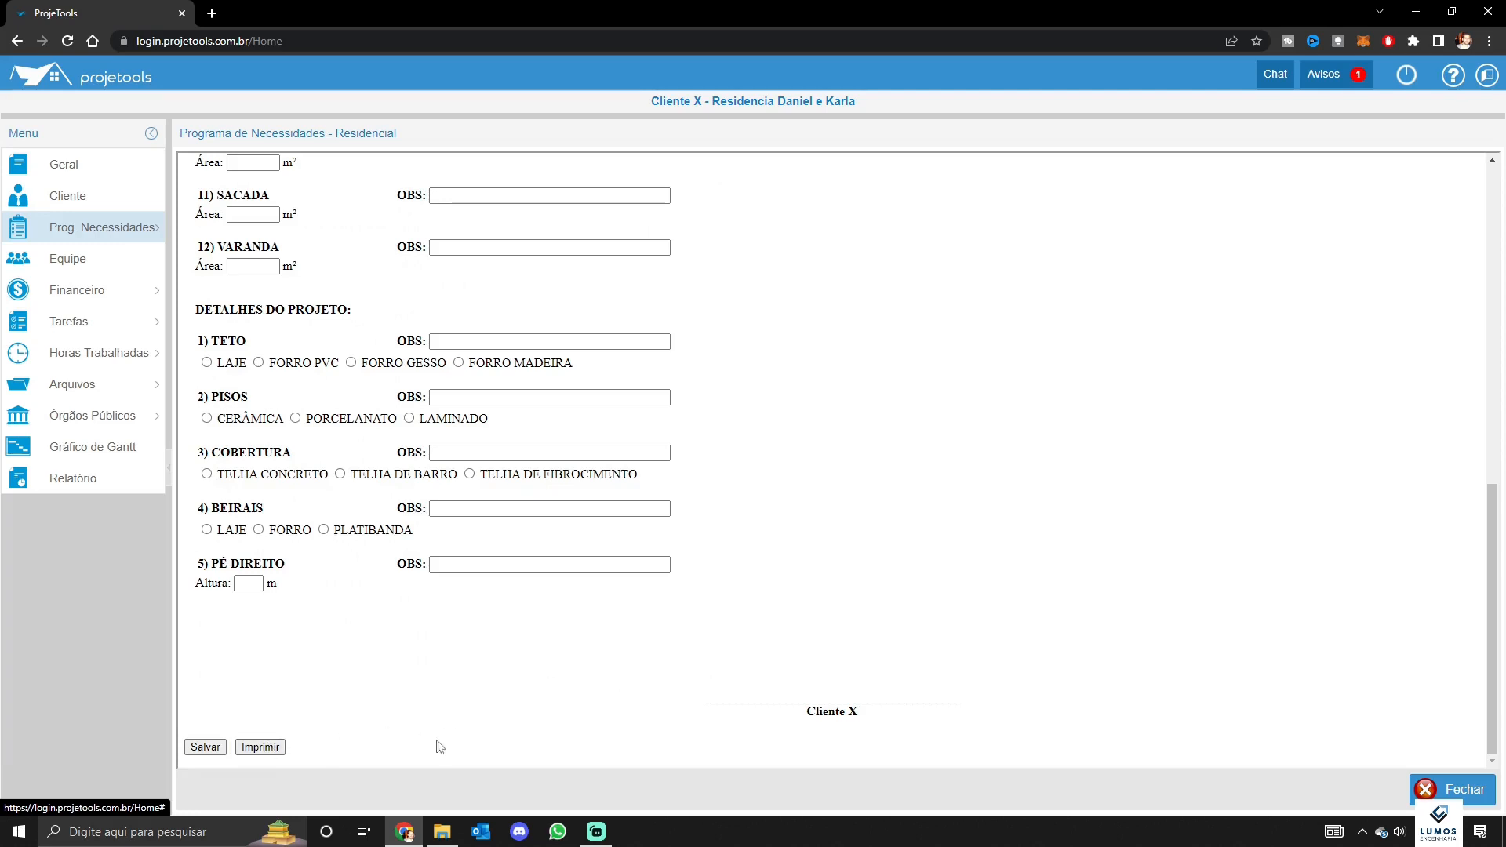
scroll(833, 646, up, 8)
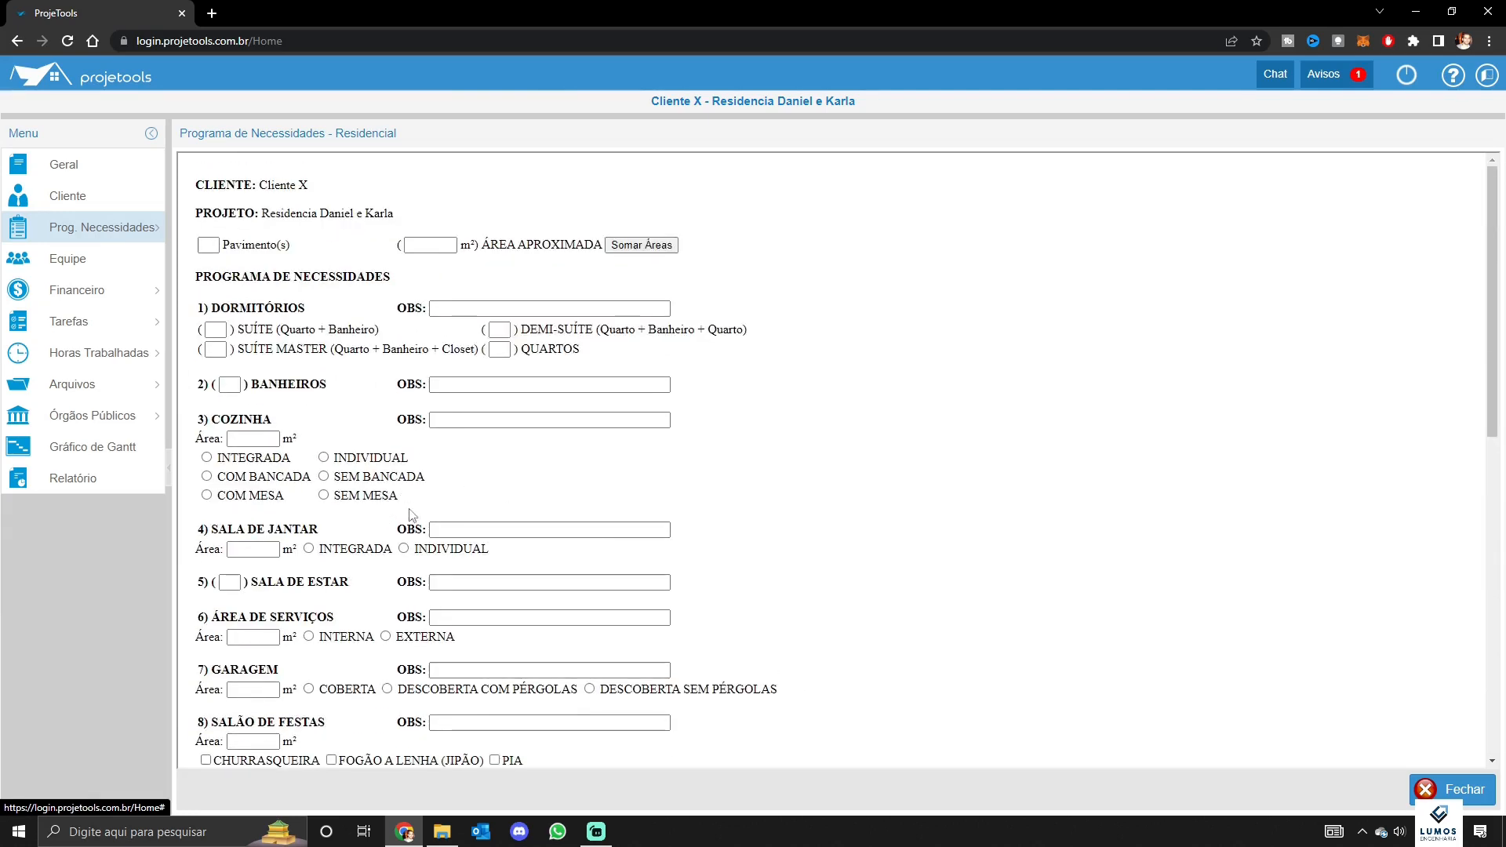
scroll(450, 456, down, 3)
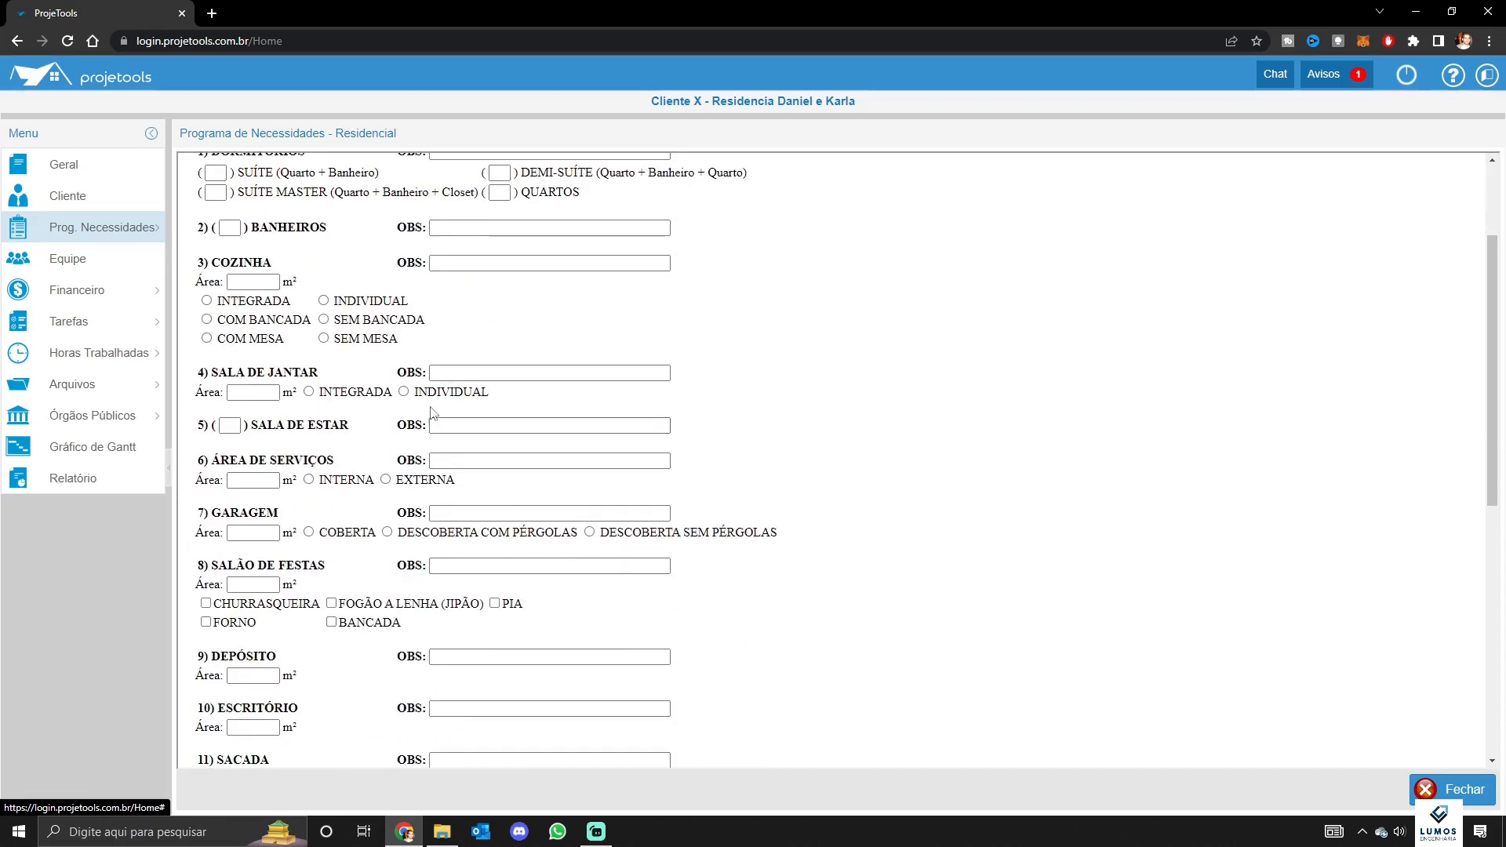
scroll(462, 338, down, 3)
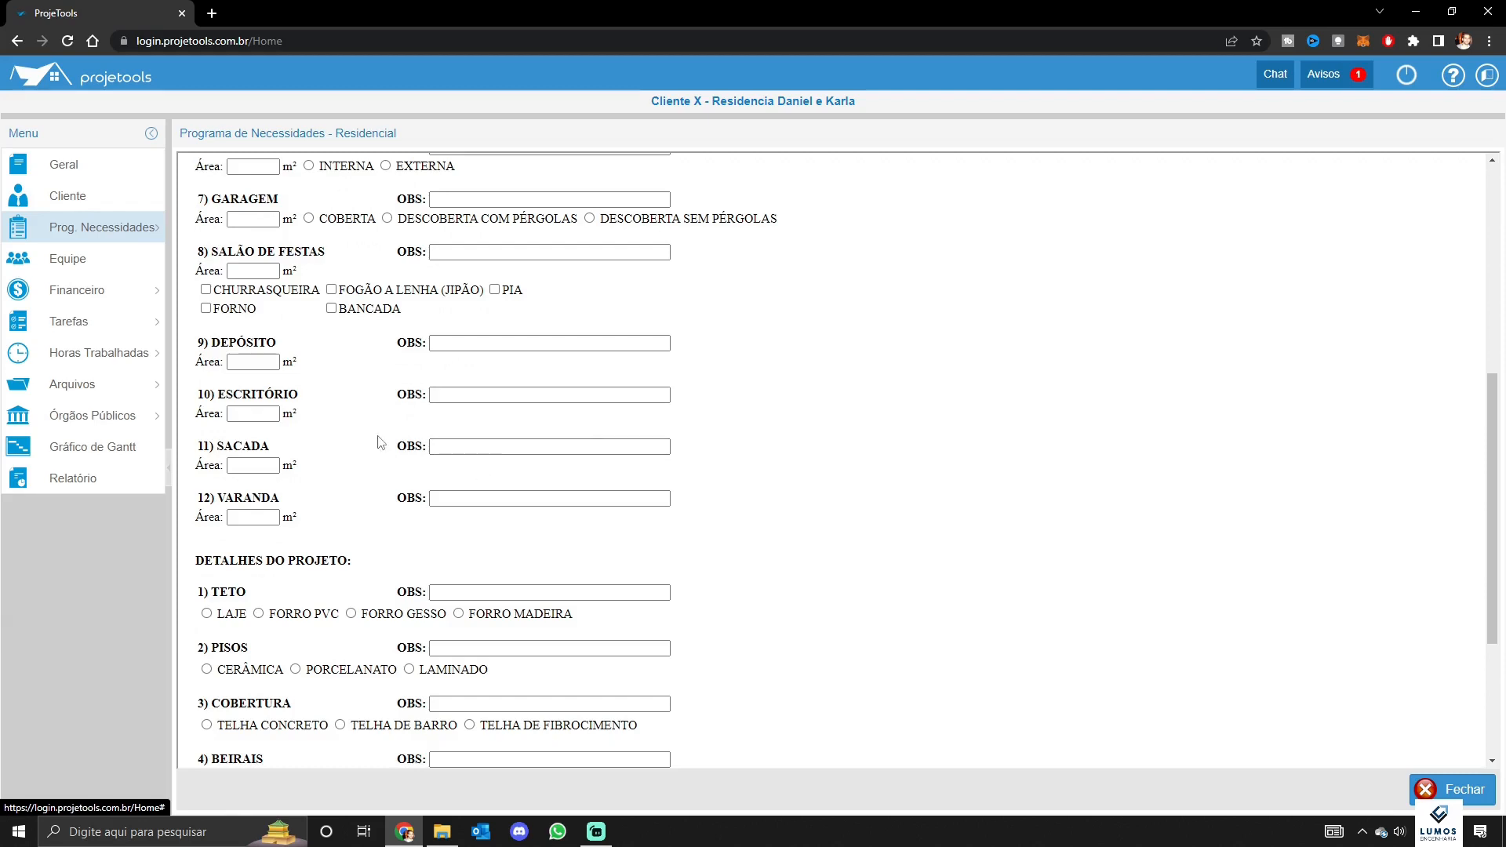
scroll(384, 436, up, 3)
scroll(384, 434, up, 3)
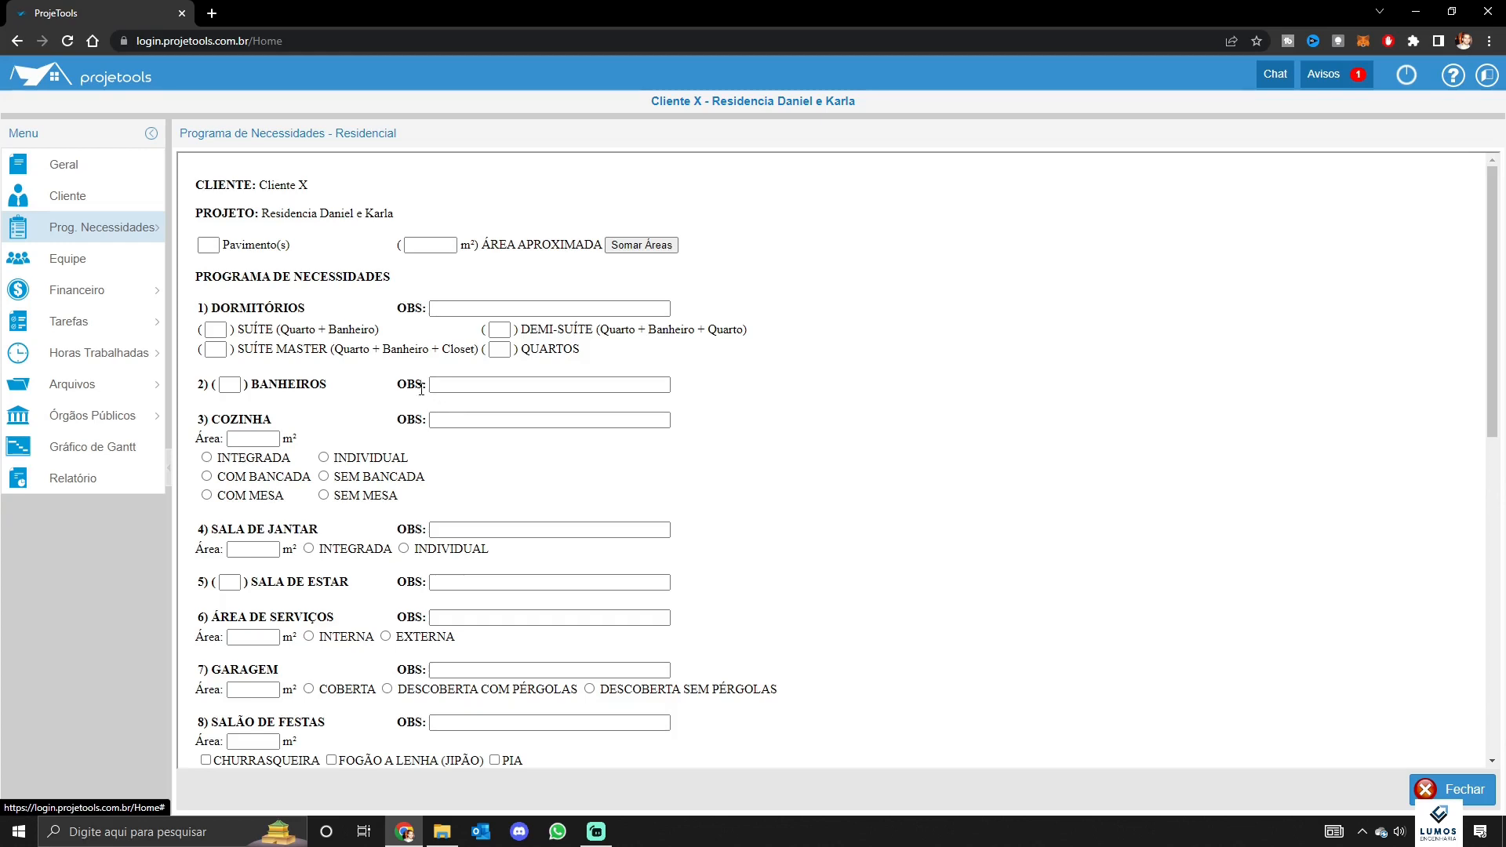
scroll(400, 390, down, 4)
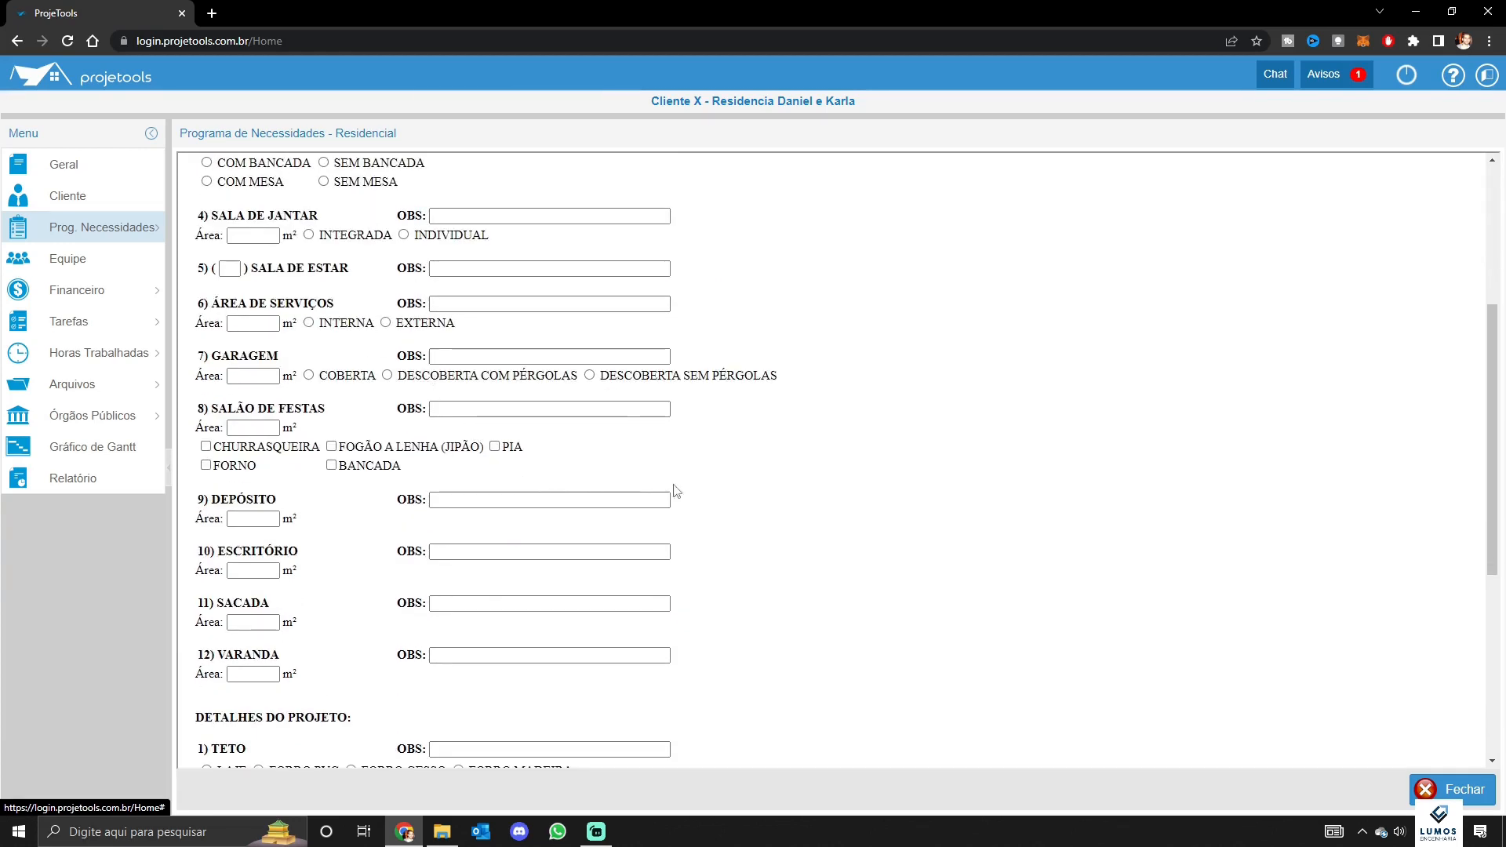
scroll(697, 498, up, 4)
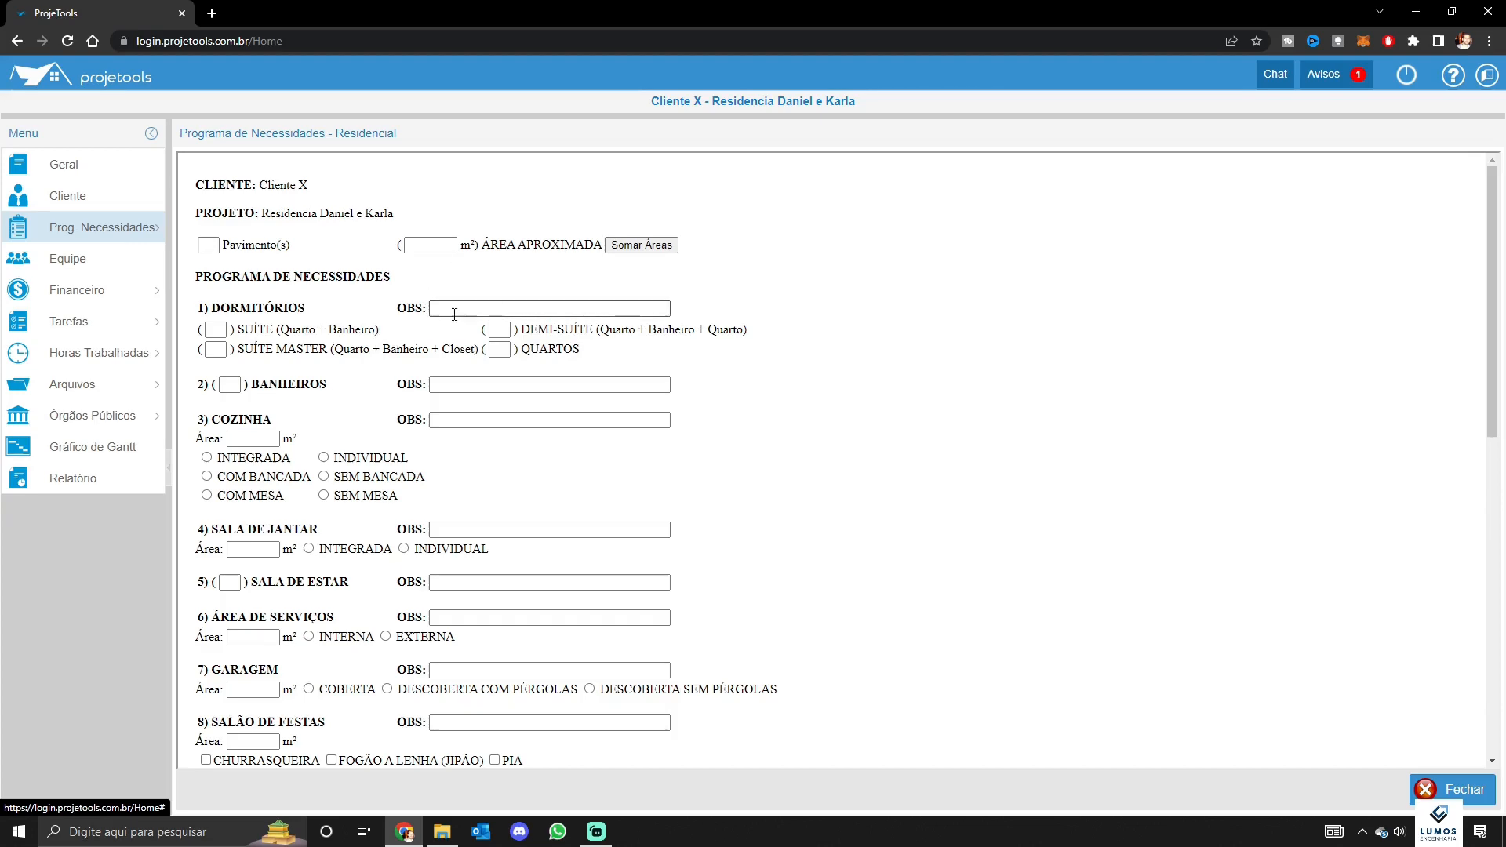
scroll(363, 258, down, 5)
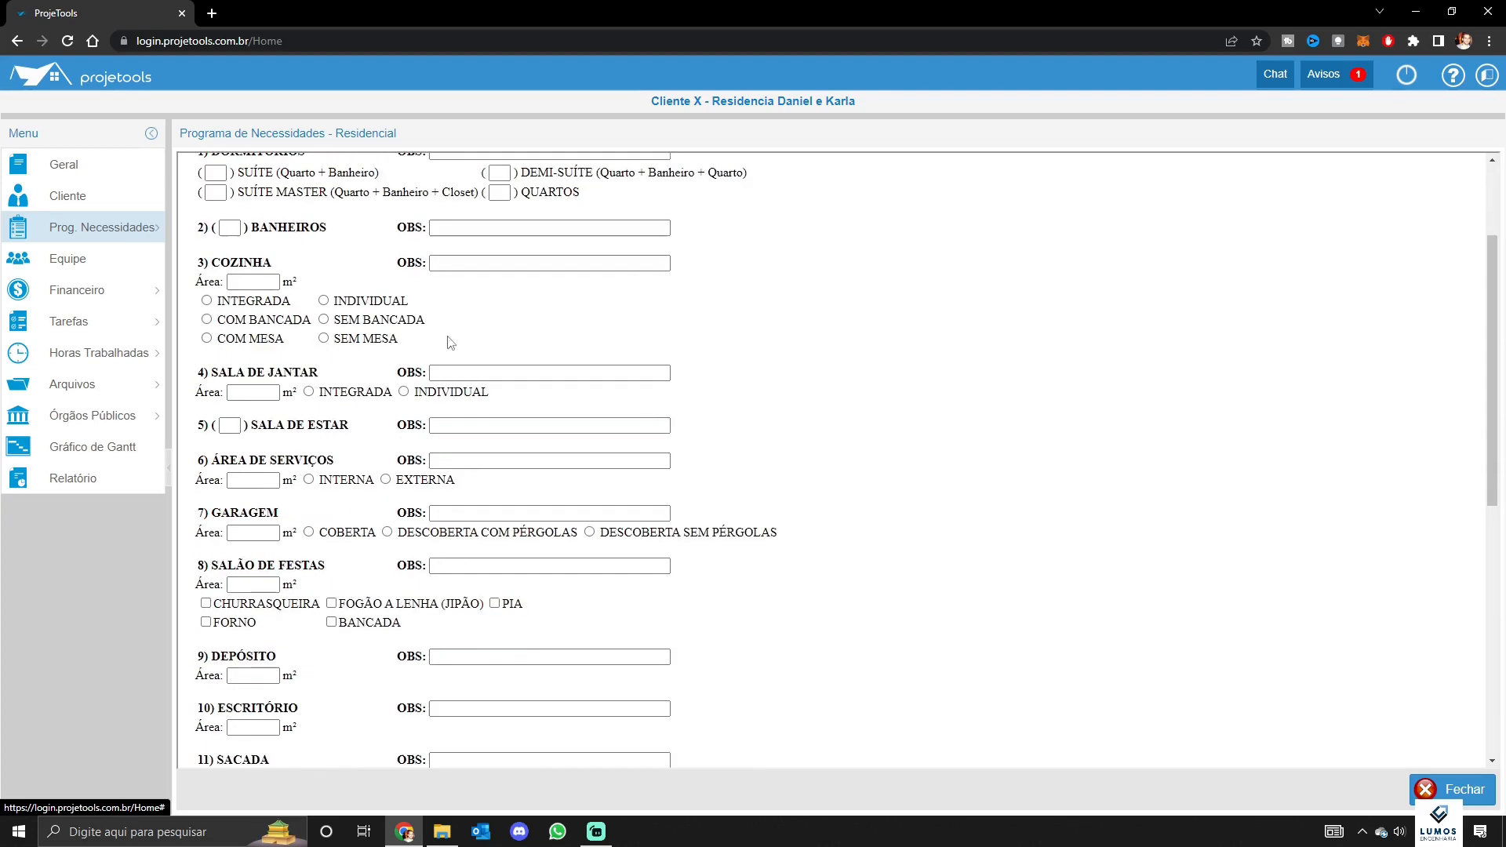
scroll(521, 479, up, 5)
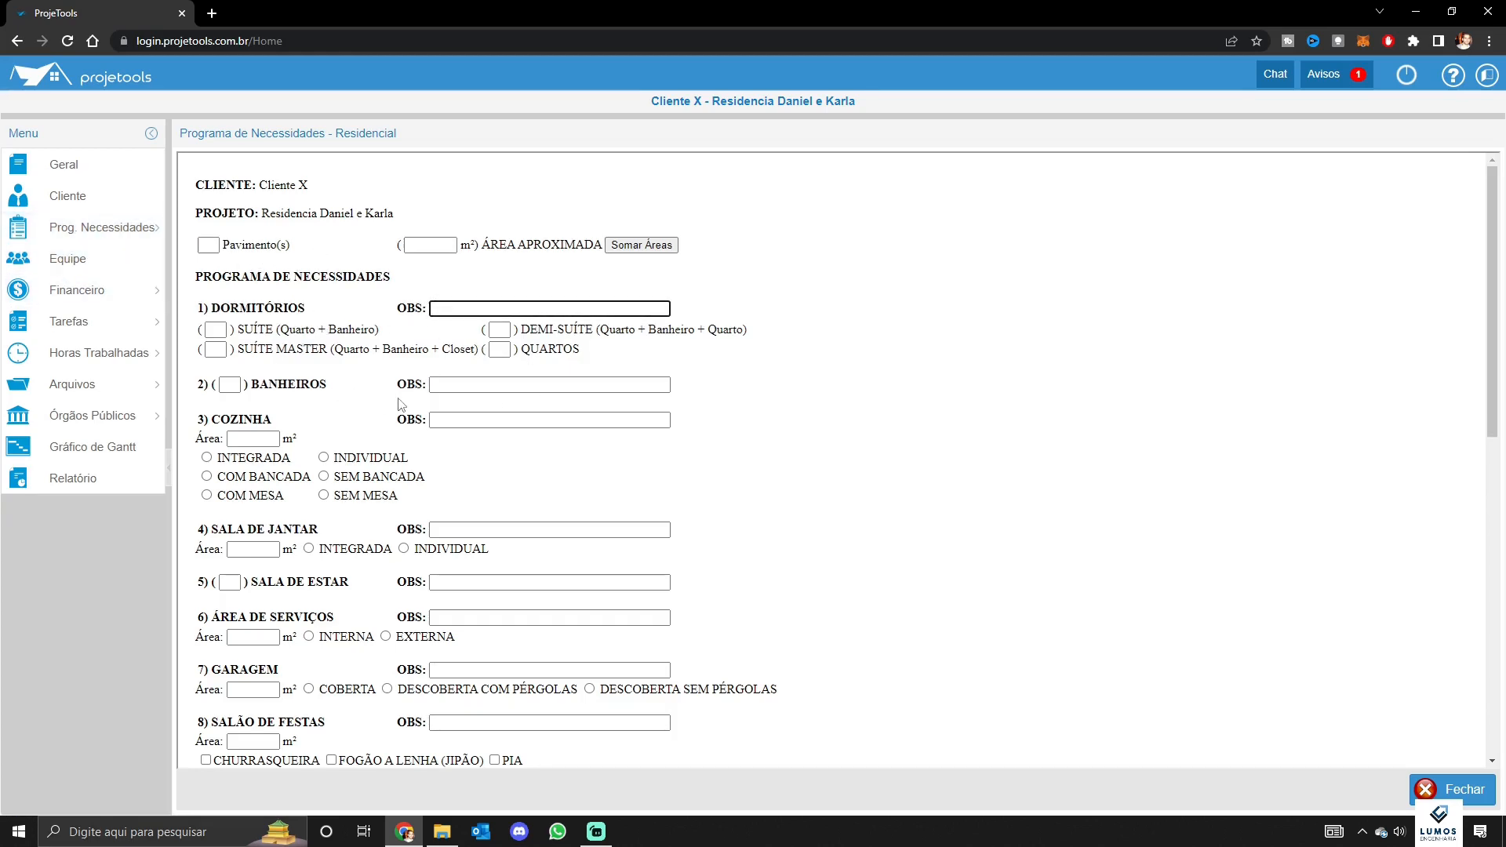
scroll(414, 437, down, 2)
scroll(414, 437, down, 2)
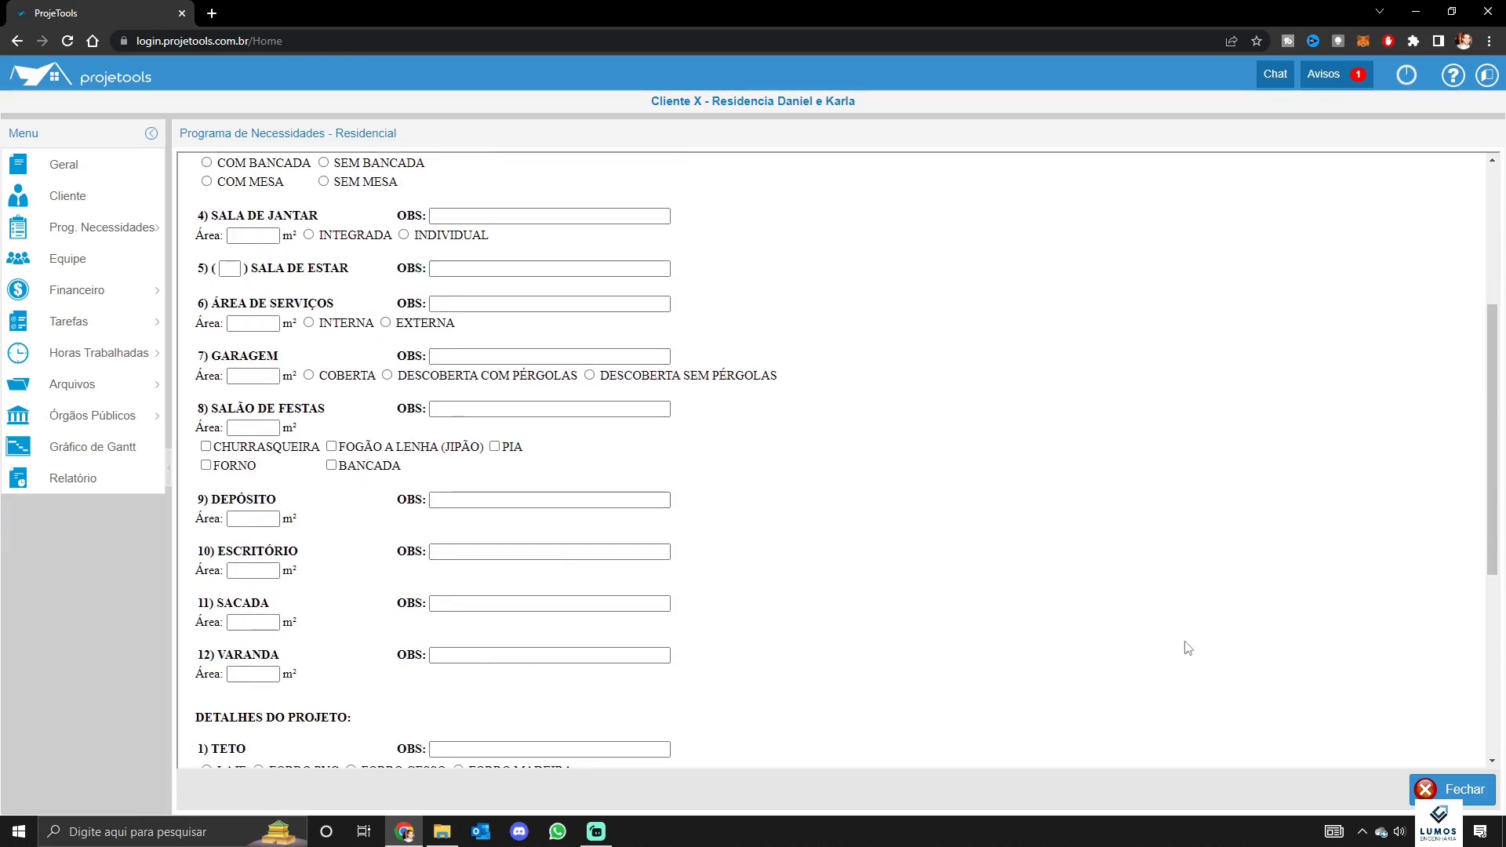
scroll(785, 494, down, 1)
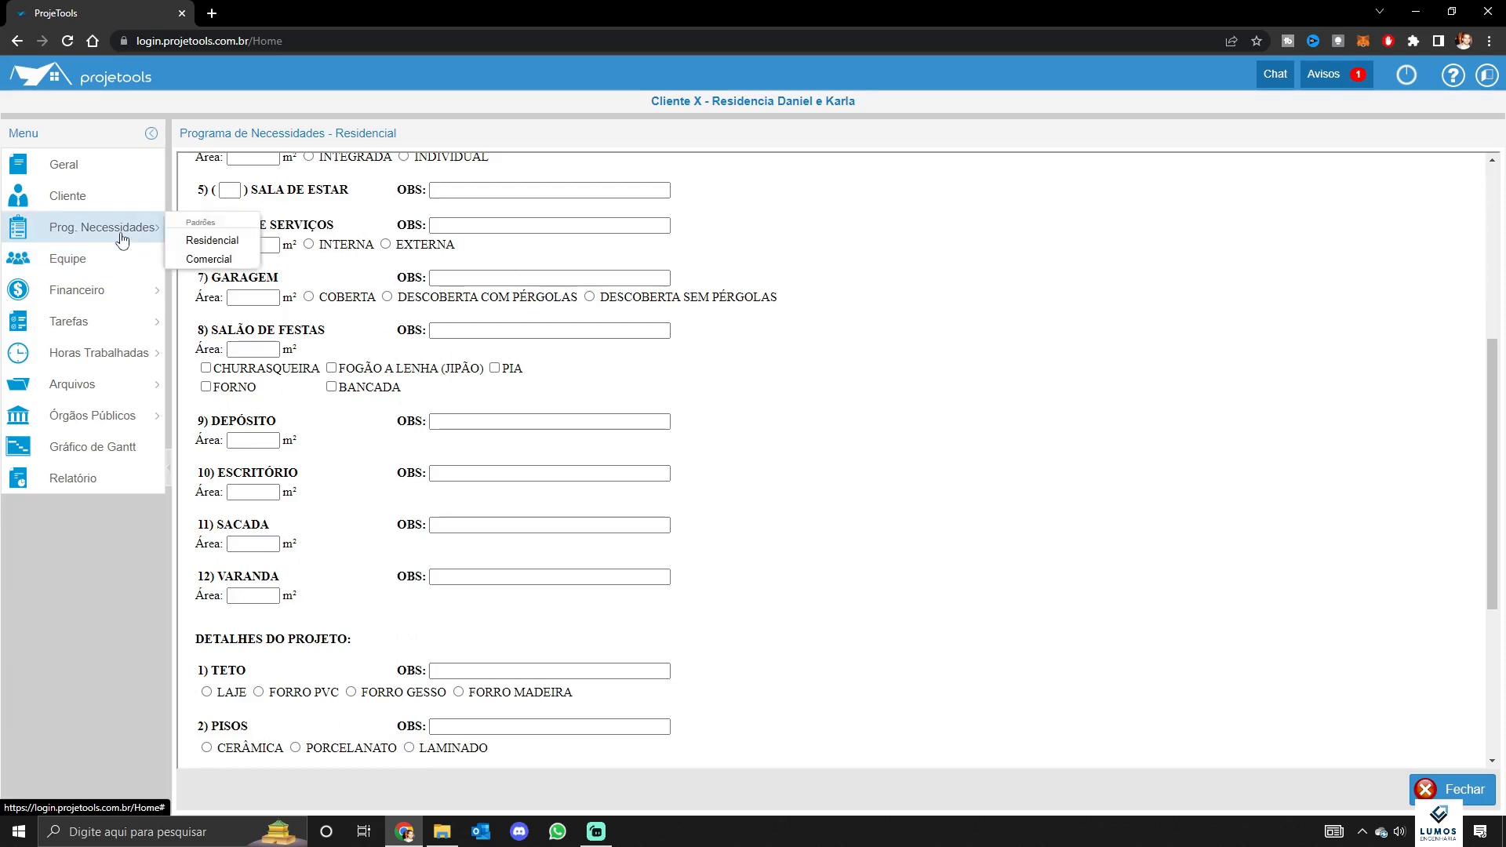
click(78, 259)
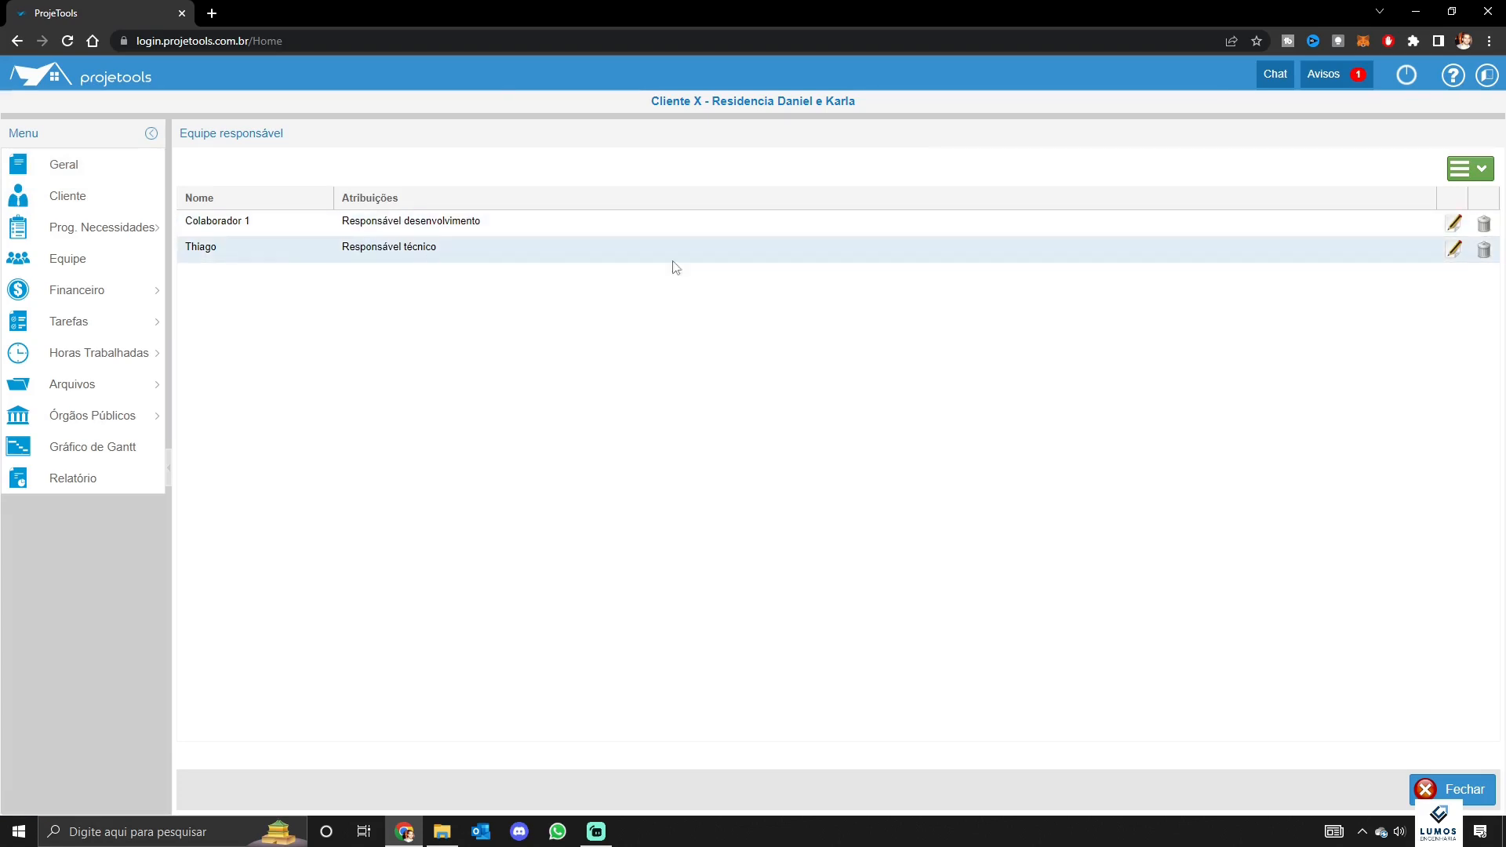
click(1460, 171)
click(1465, 201)
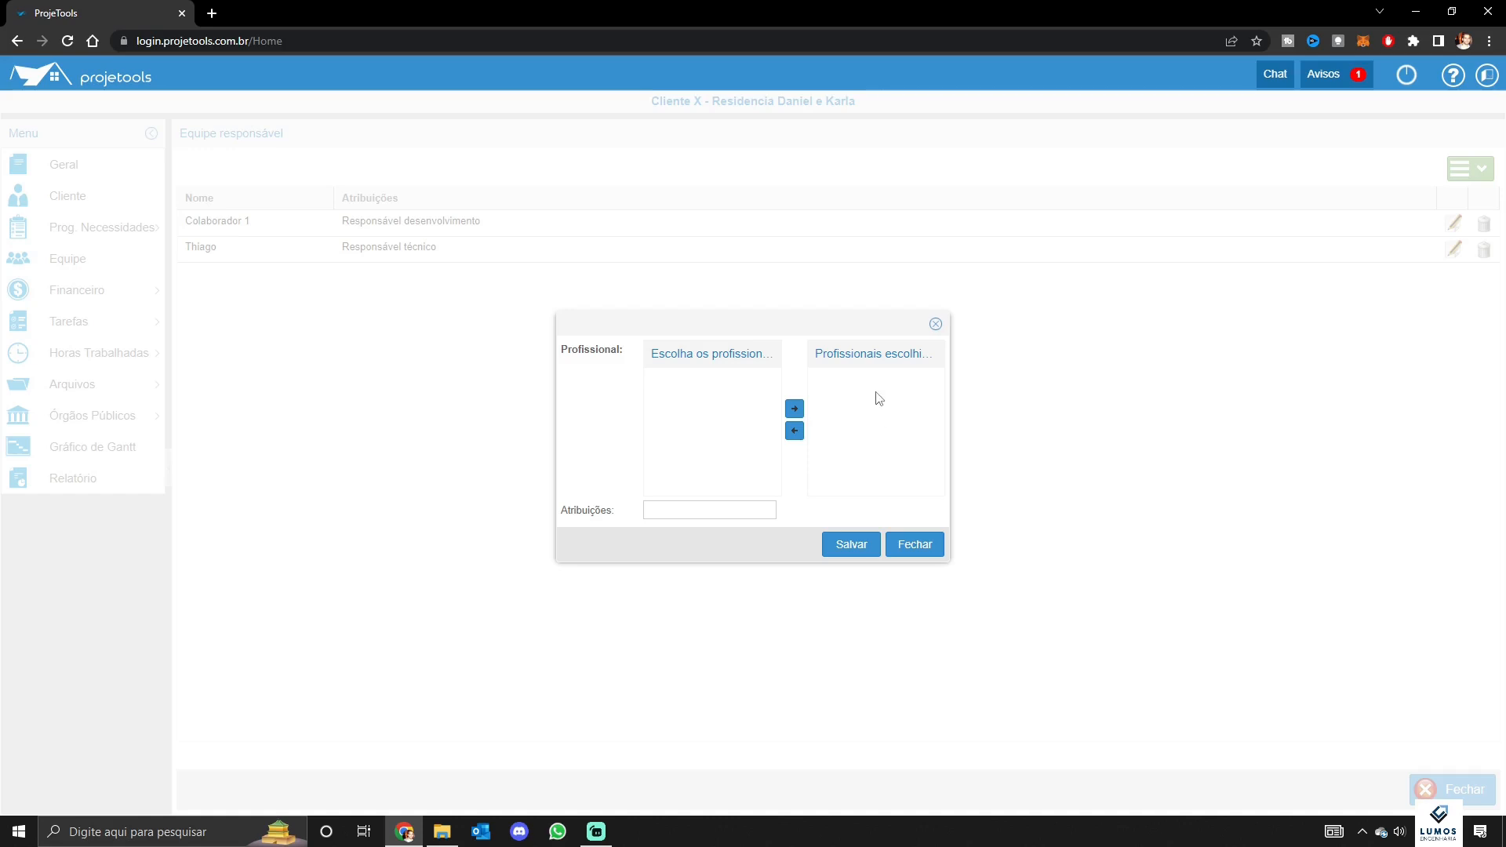
click(707, 505)
click(911, 544)
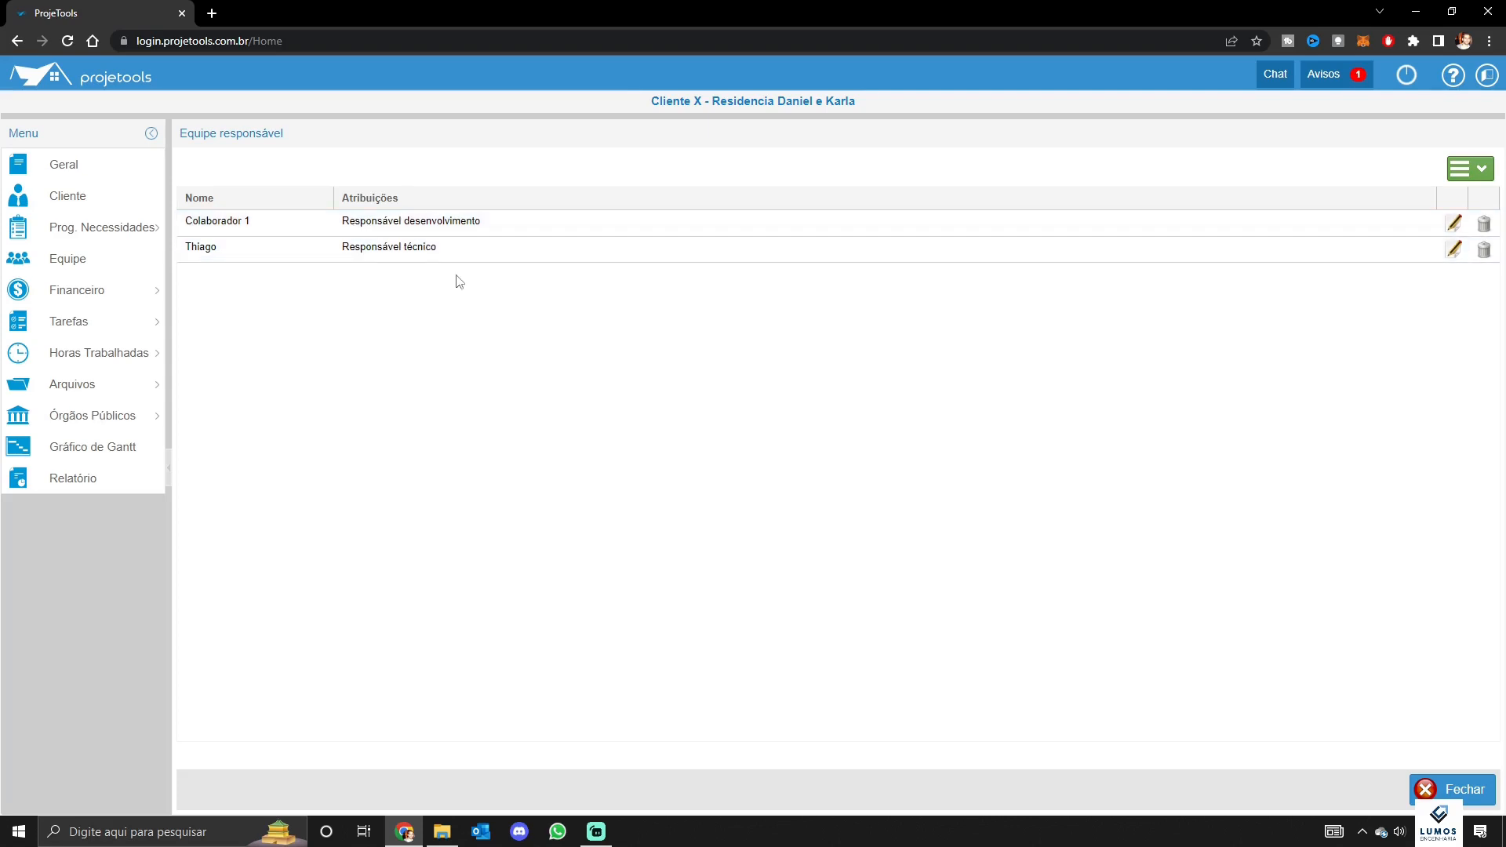
mouse_move(110, 292)
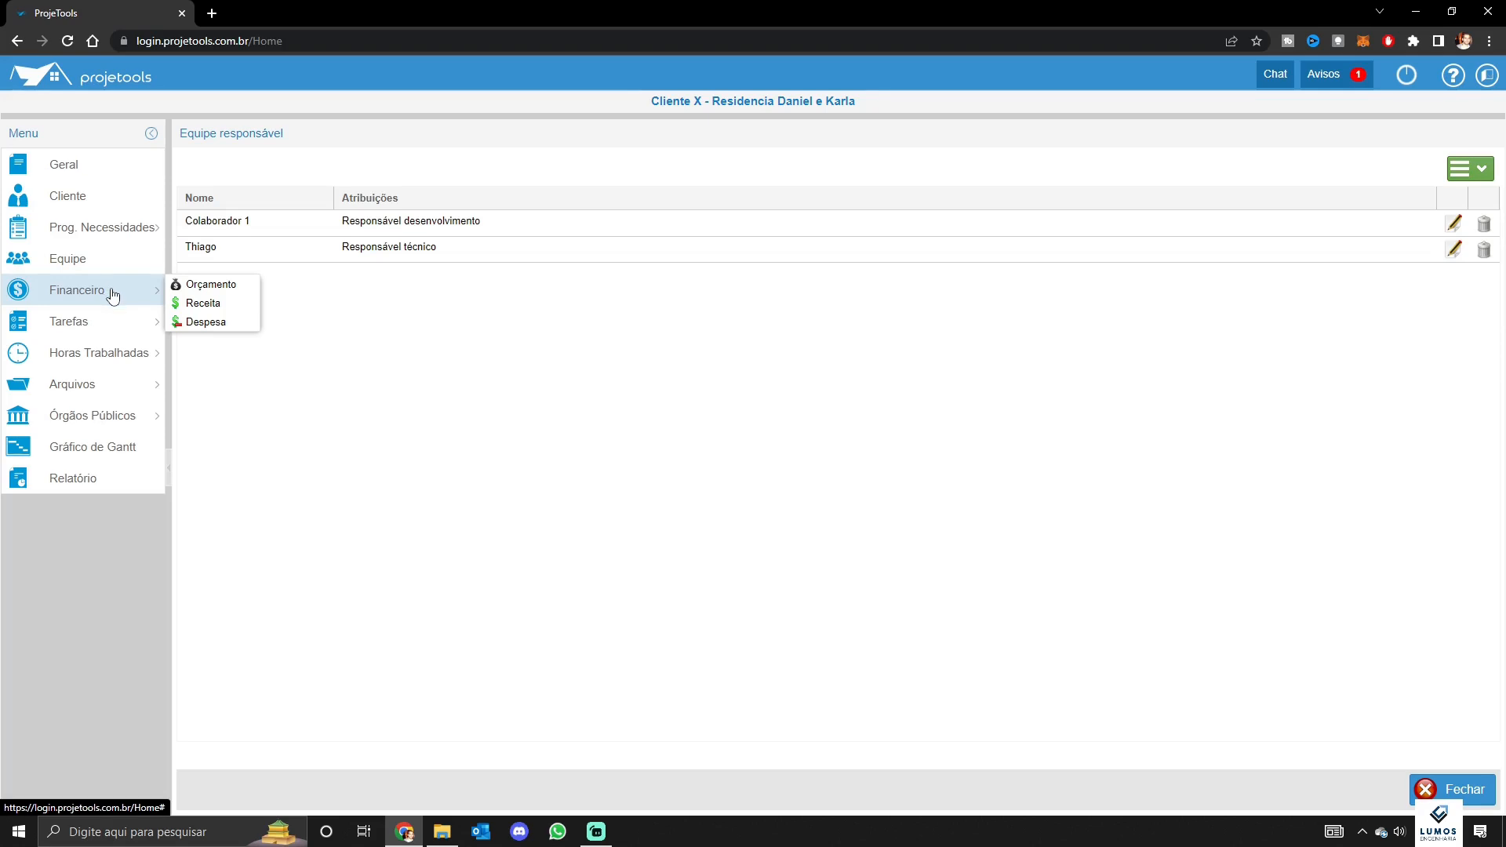
Add a Hidráulico entry of 2.000,00 to the project budget
click(183, 285)
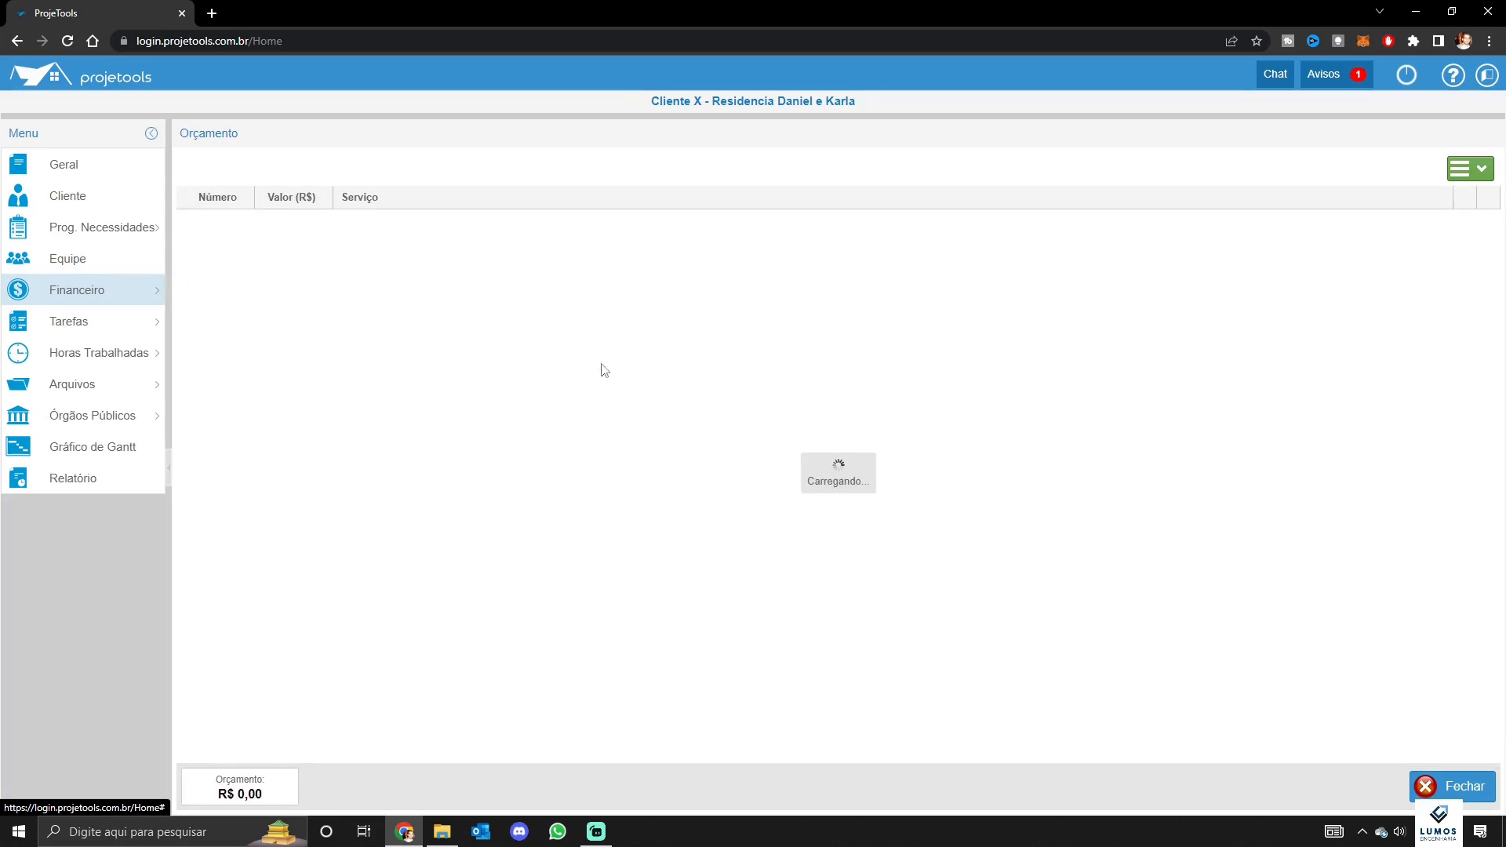
click(1460, 176)
click(1459, 198)
click(775, 433)
text(2,00)
text(000,00)
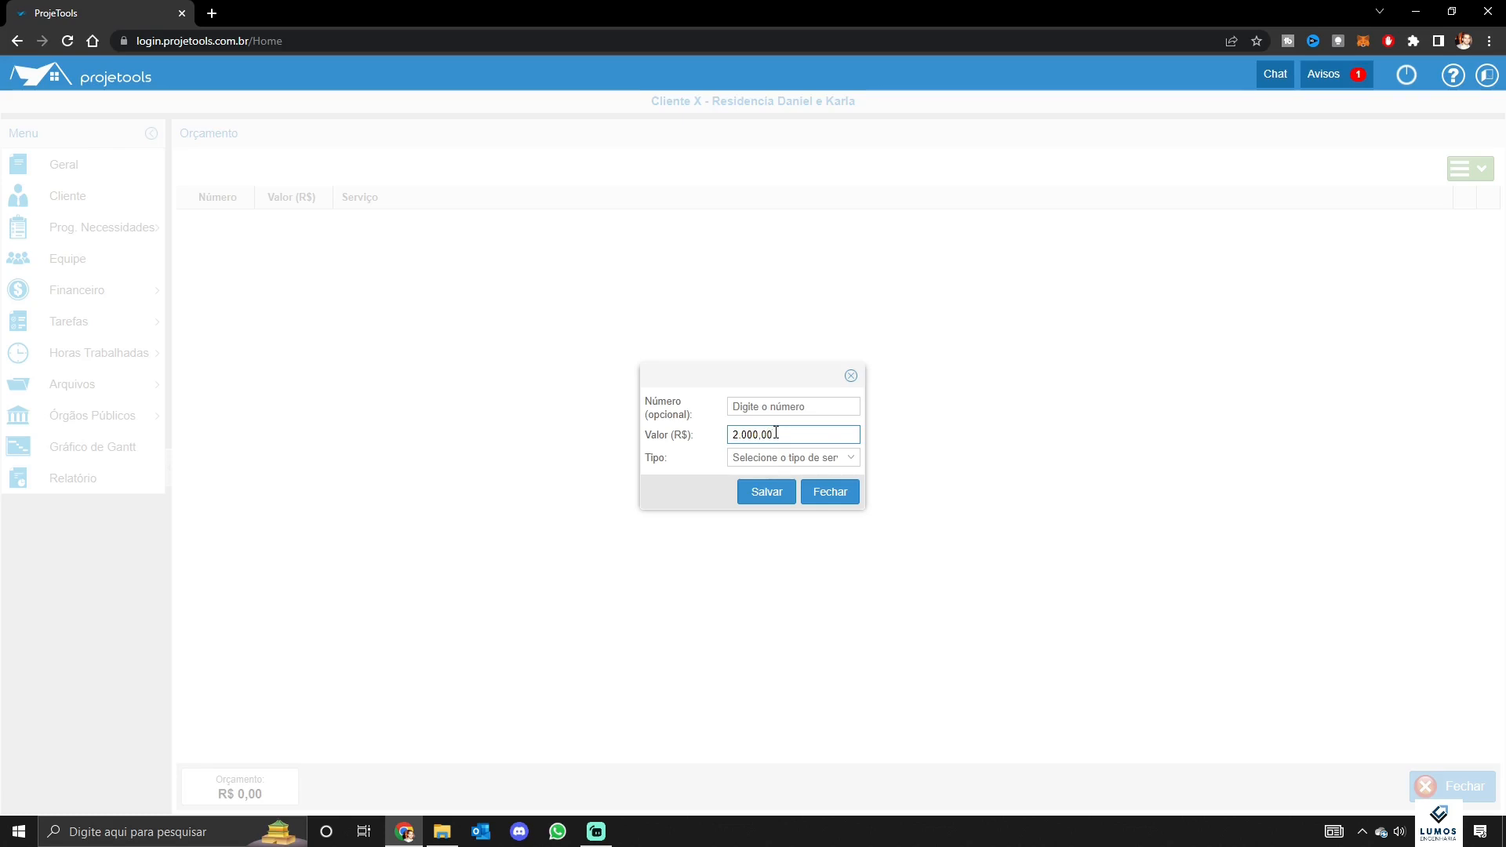
click(792, 457)
click(811, 474)
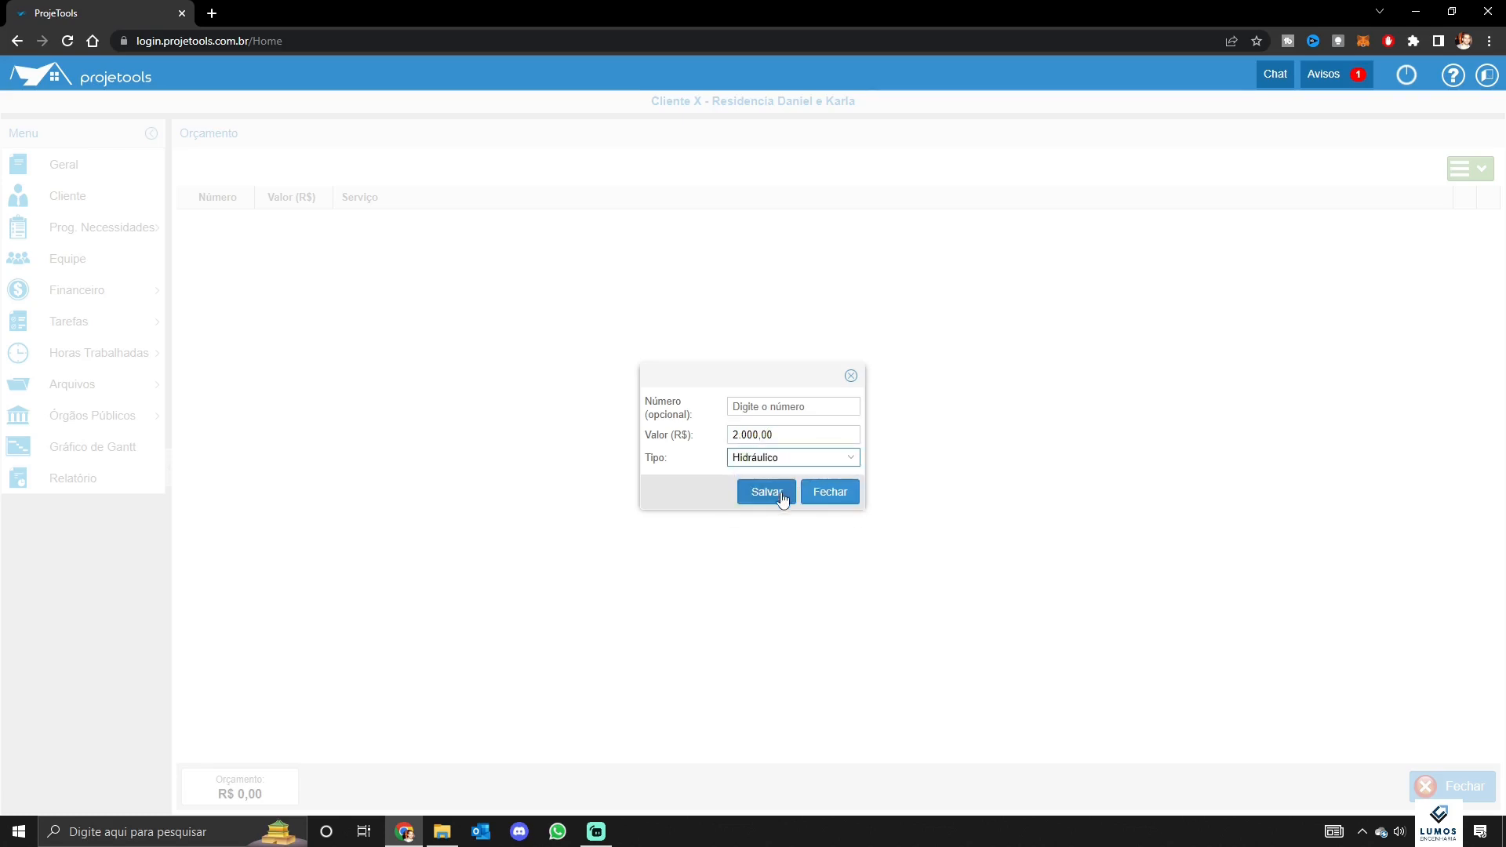
click(782, 501)
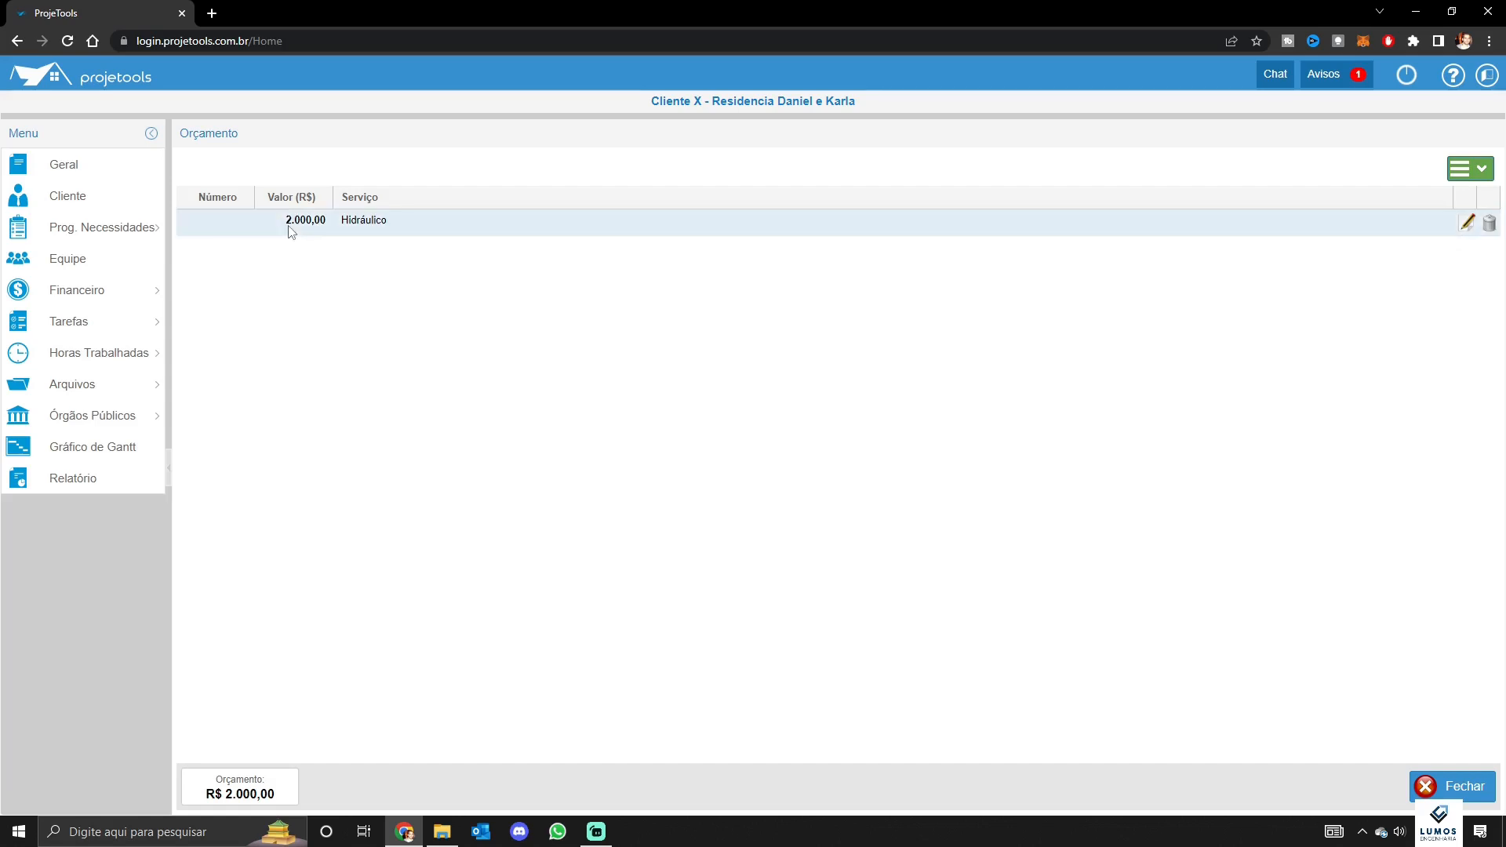
Add an Elétrico budget entry of 2.300,00, bringing the total to R$ 4.300,00
click(1466, 168)
click(1455, 194)
click(827, 434)
text(2.300)
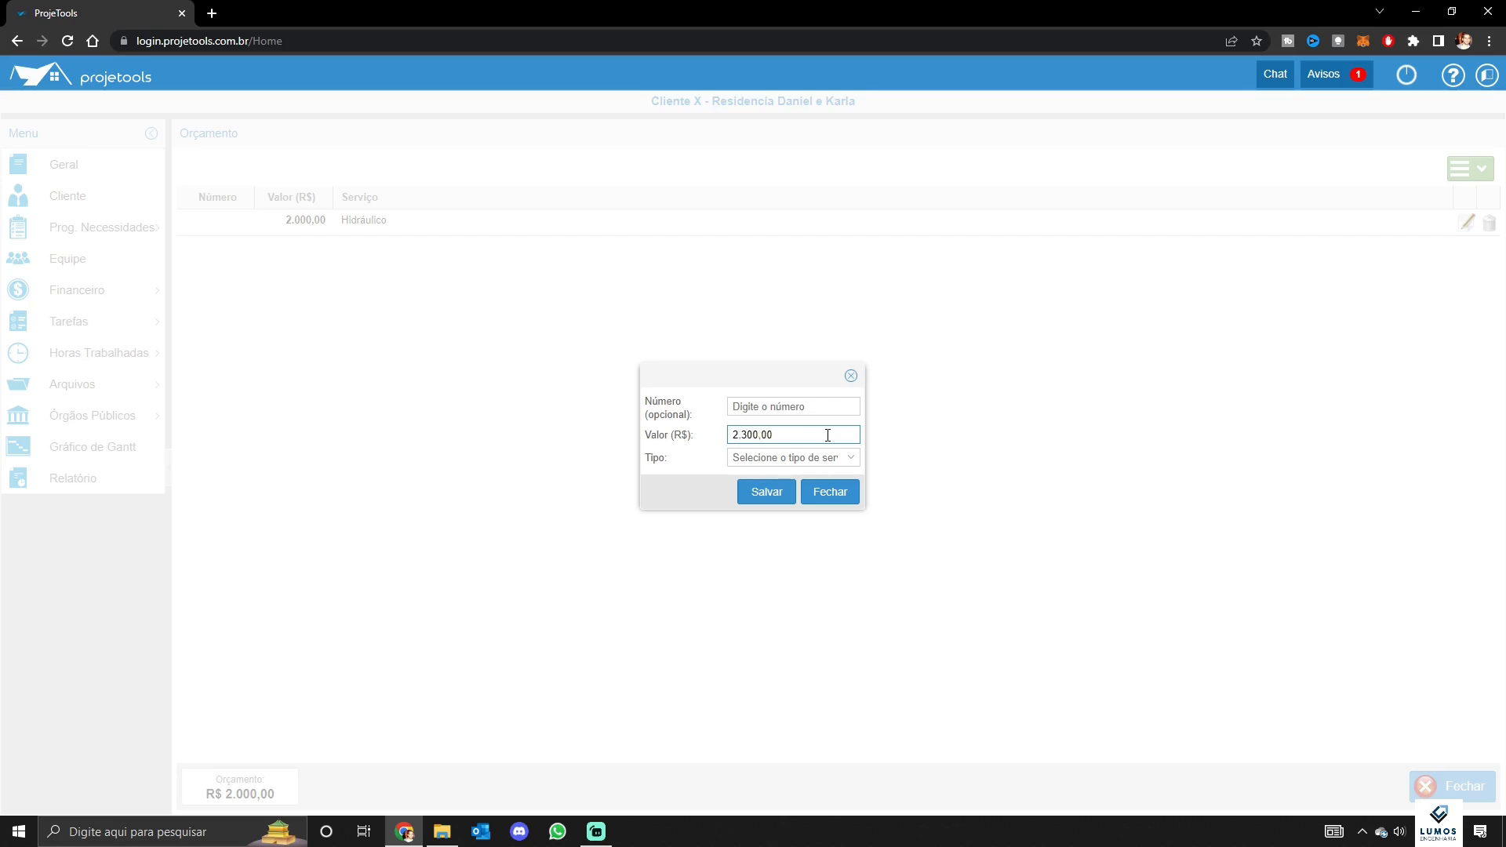
click(832, 458)
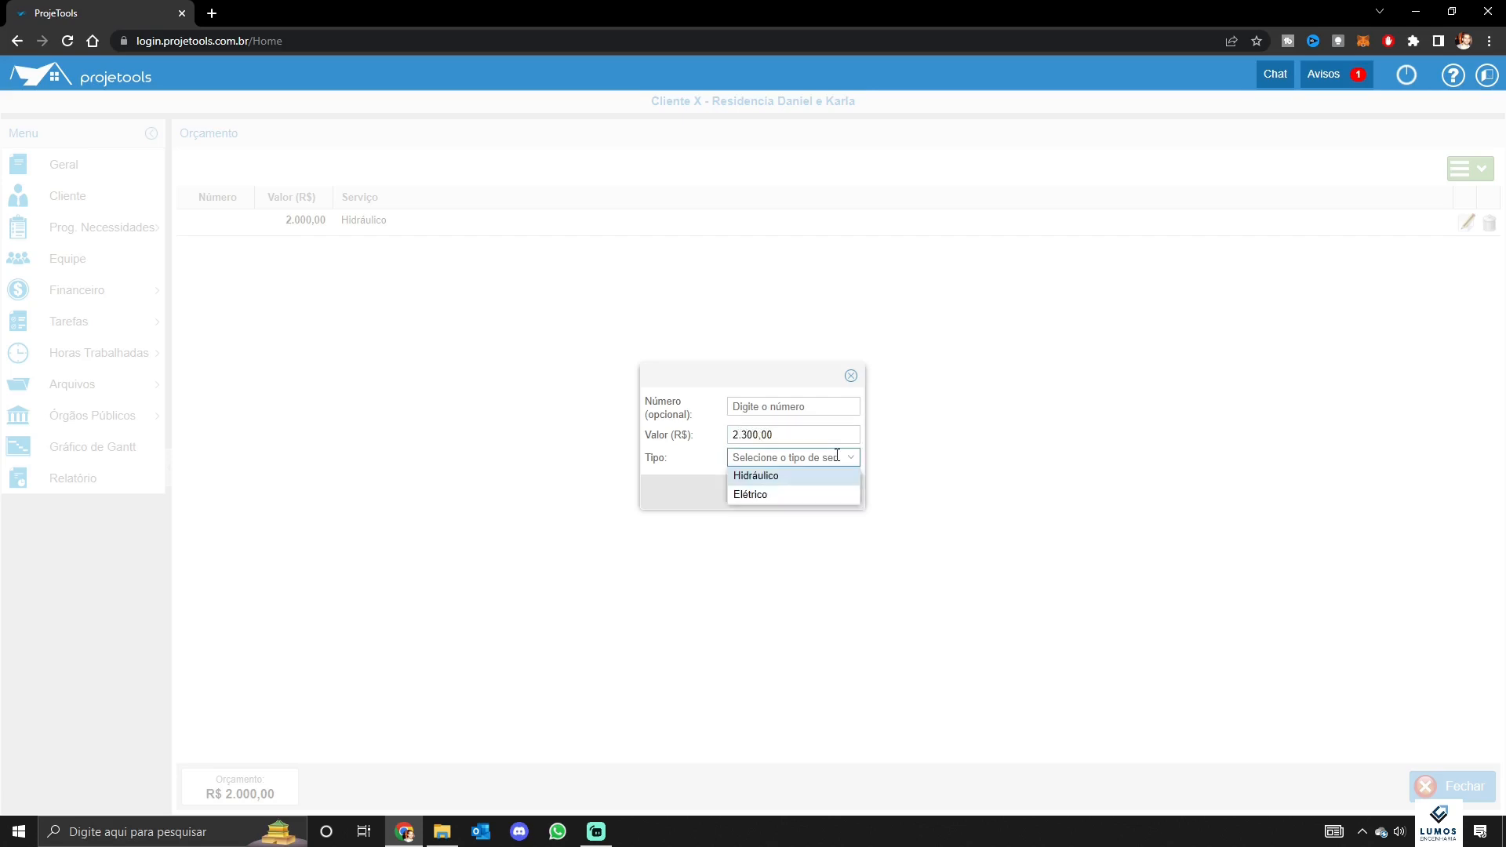
click(781, 495)
click(771, 494)
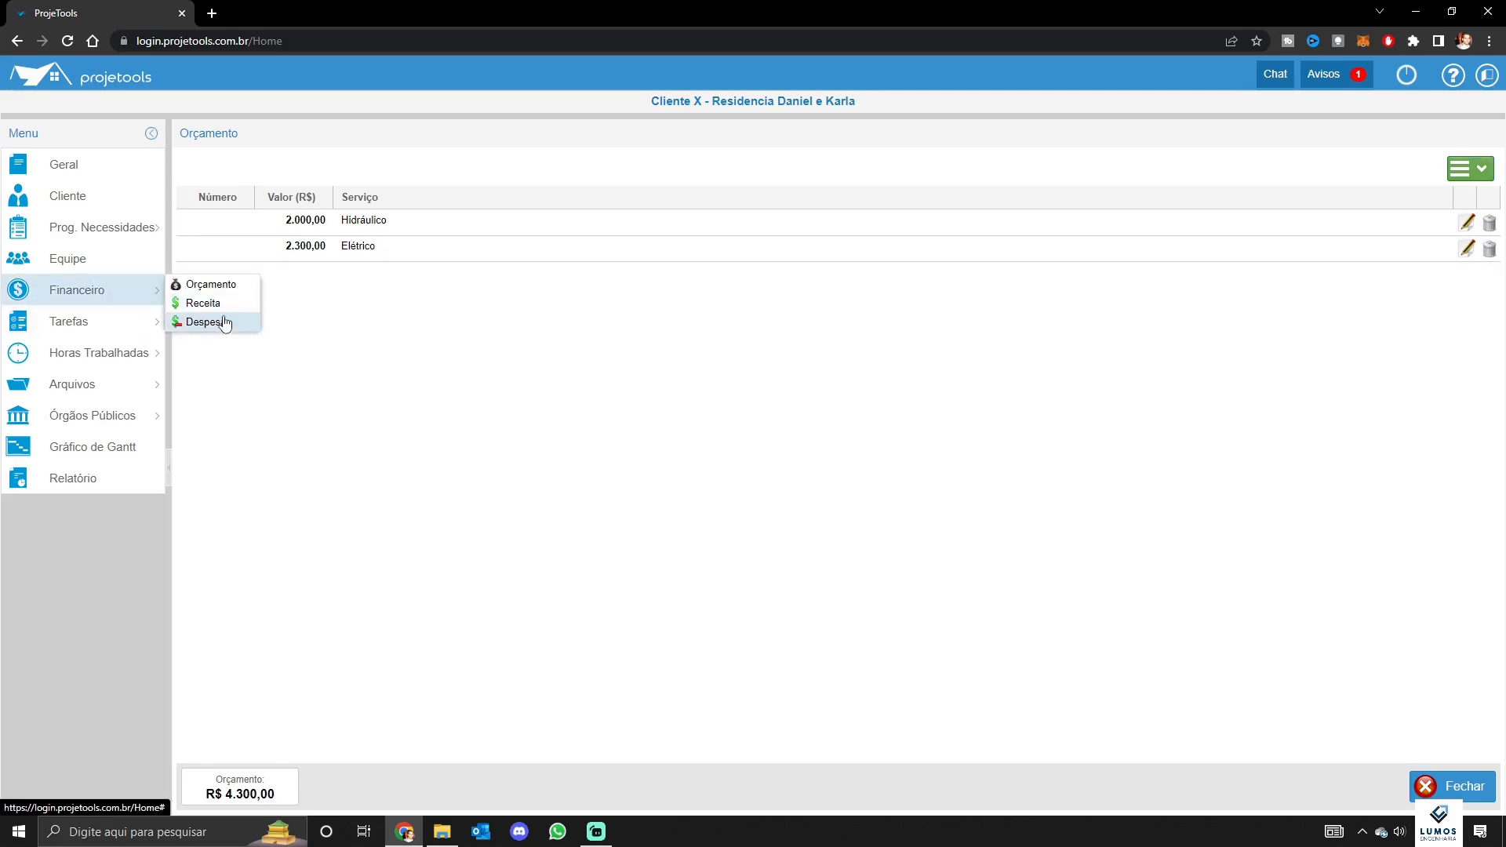
click(222, 303)
click(1449, 177)
click(1451, 191)
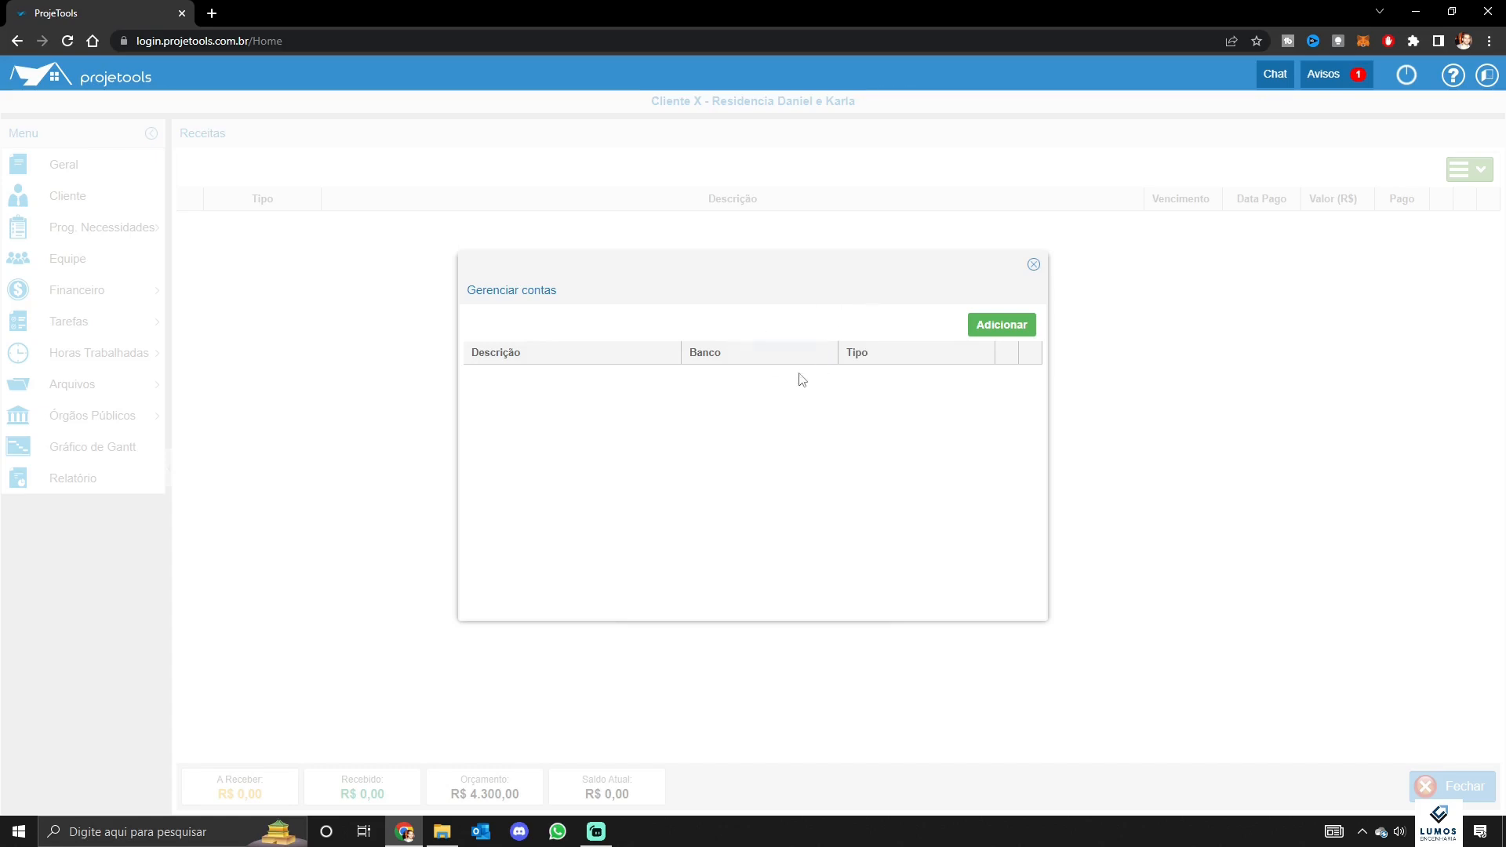
click(1021, 327)
click(782, 327)
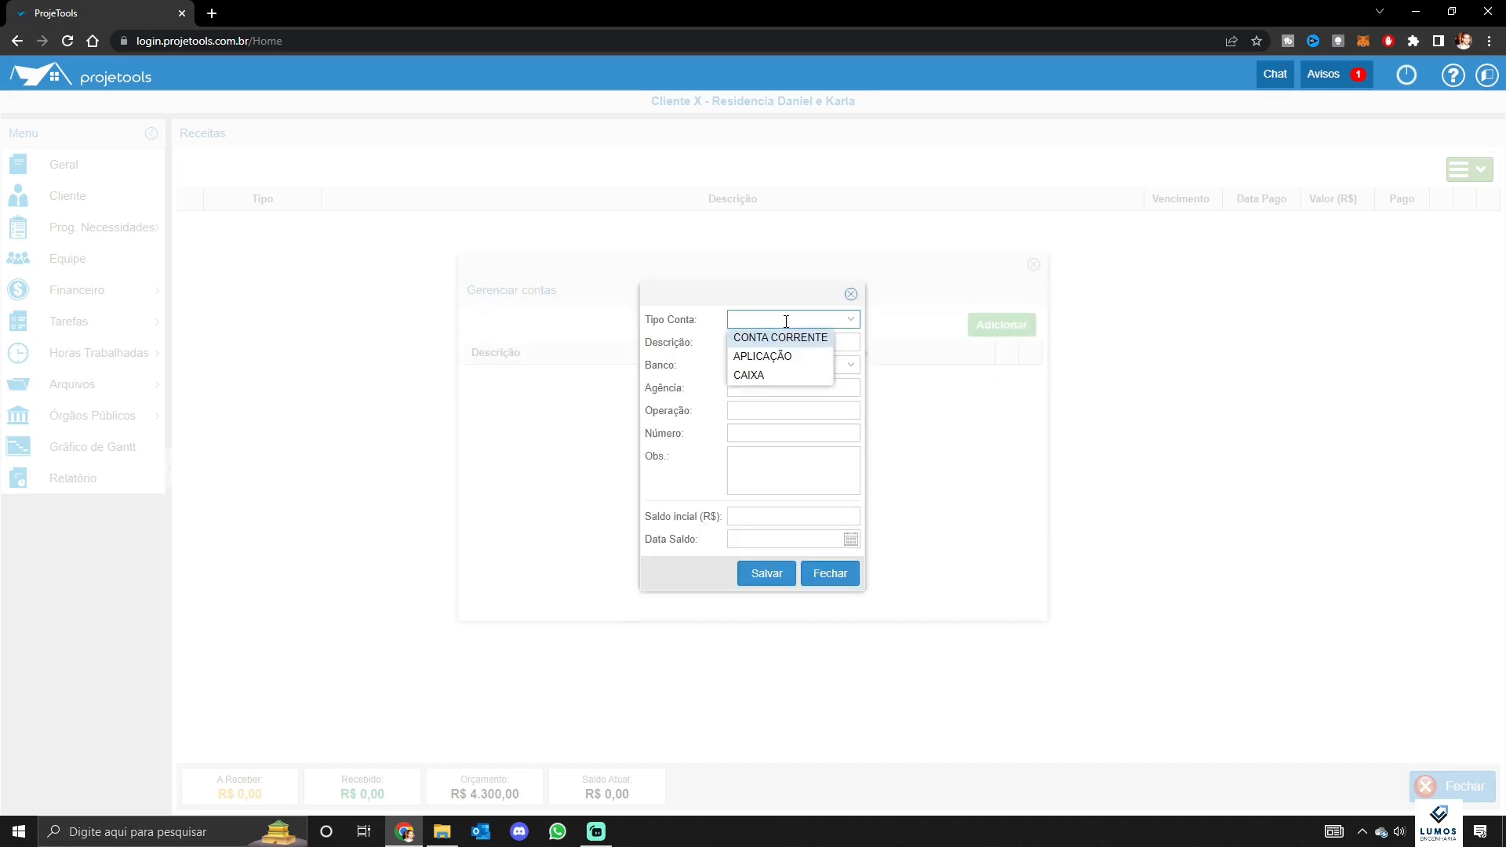
click(787, 337)
click(802, 339)
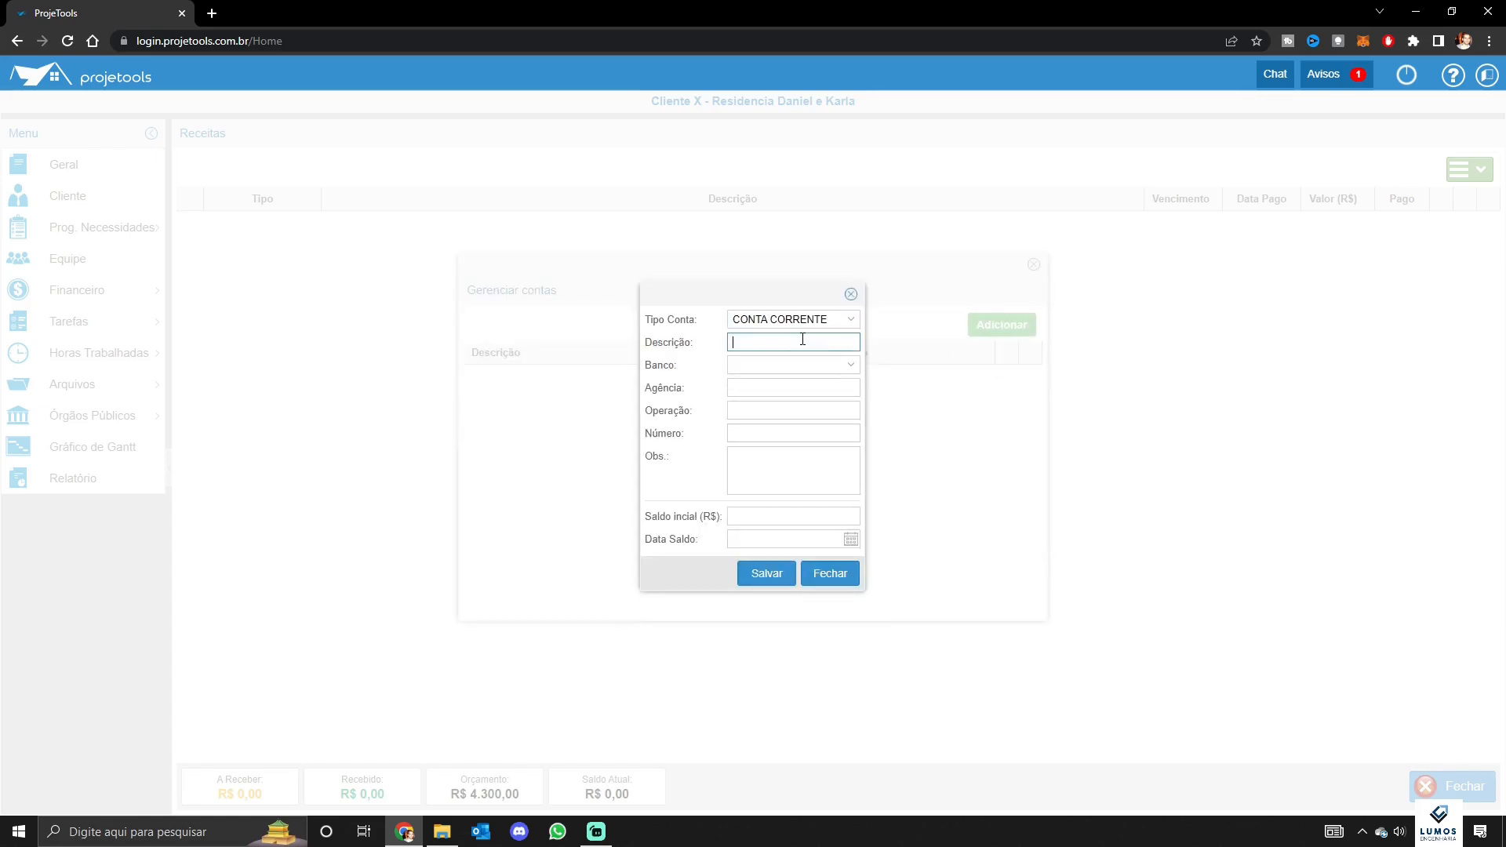
text(CONTA)
text( I´TA)
text(ÍTA)
double_click(802, 340)
text(ITAU)
Set the bank to Itaú Unibanco with a 1.000,00 opening balance dated 16/12/2022, and save
key(Tab)
text(banco ita)
key(Tab)
key(Tab)
click(774, 517)
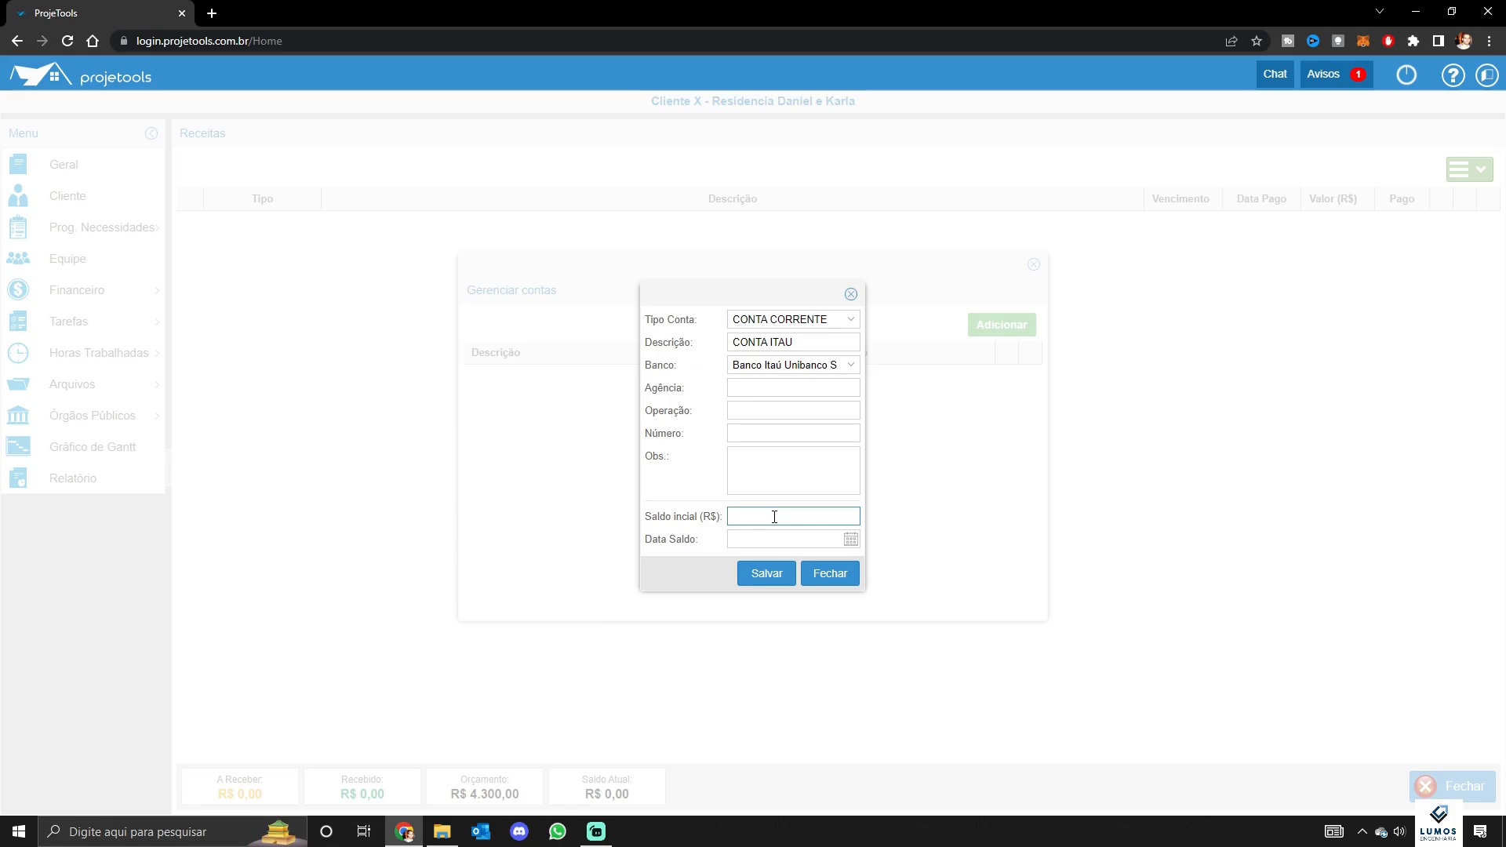
text(00,00)
text(0)
click(850, 539)
click(848, 643)
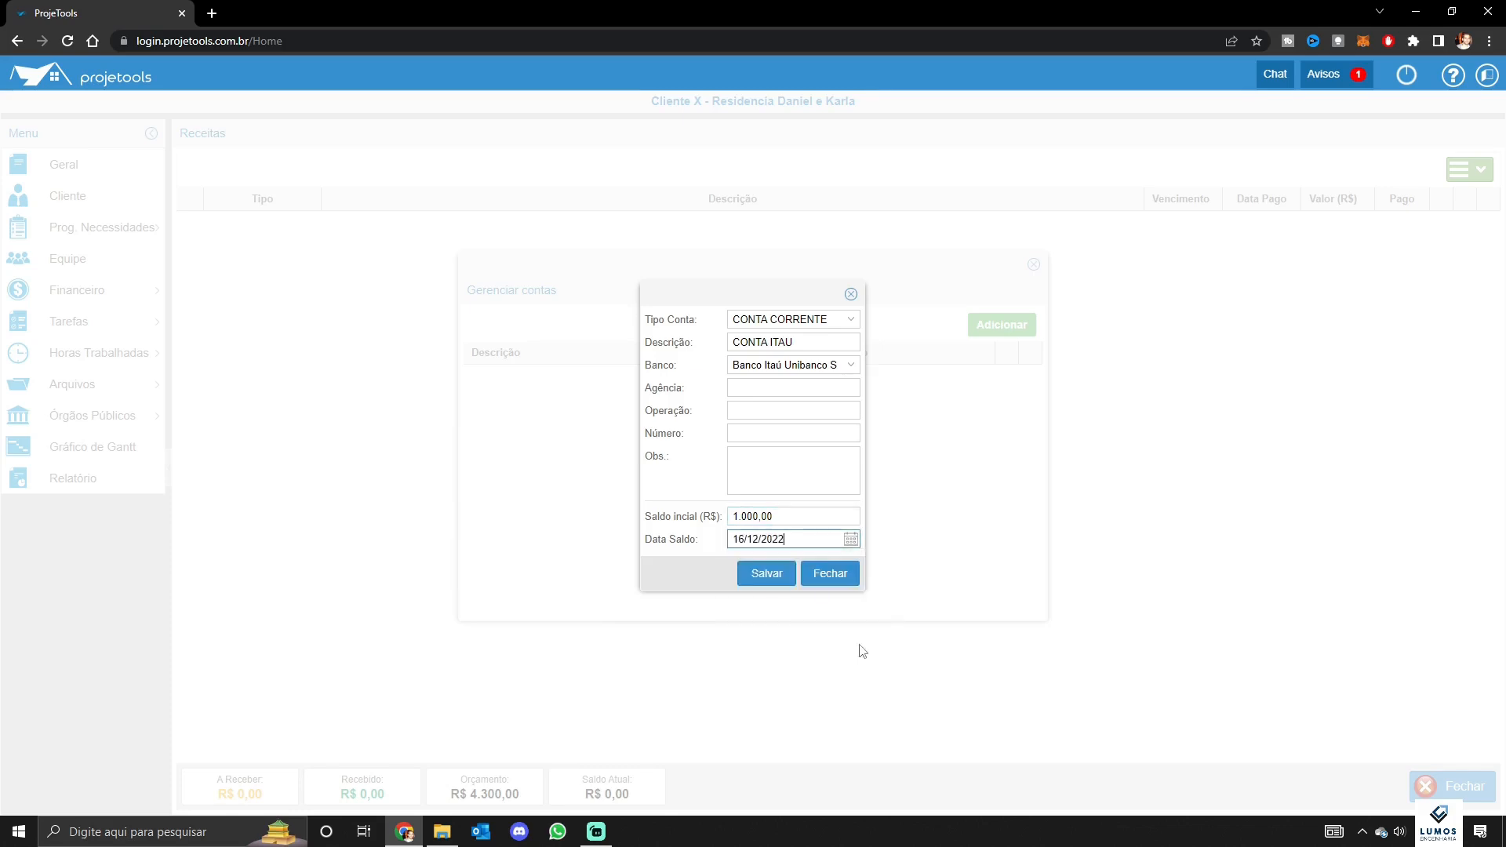
click(766, 574)
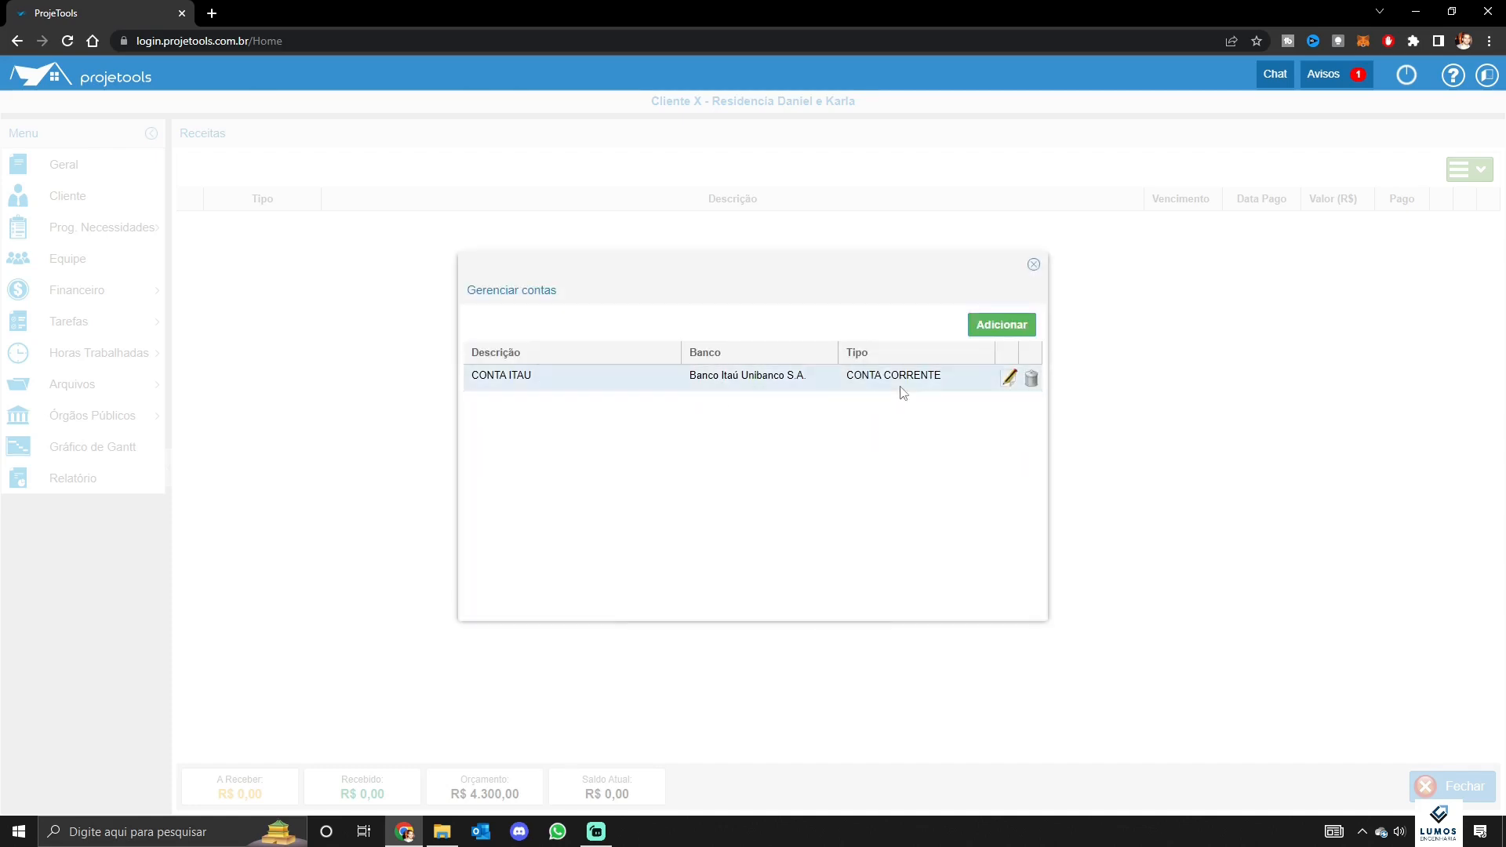
click(1033, 264)
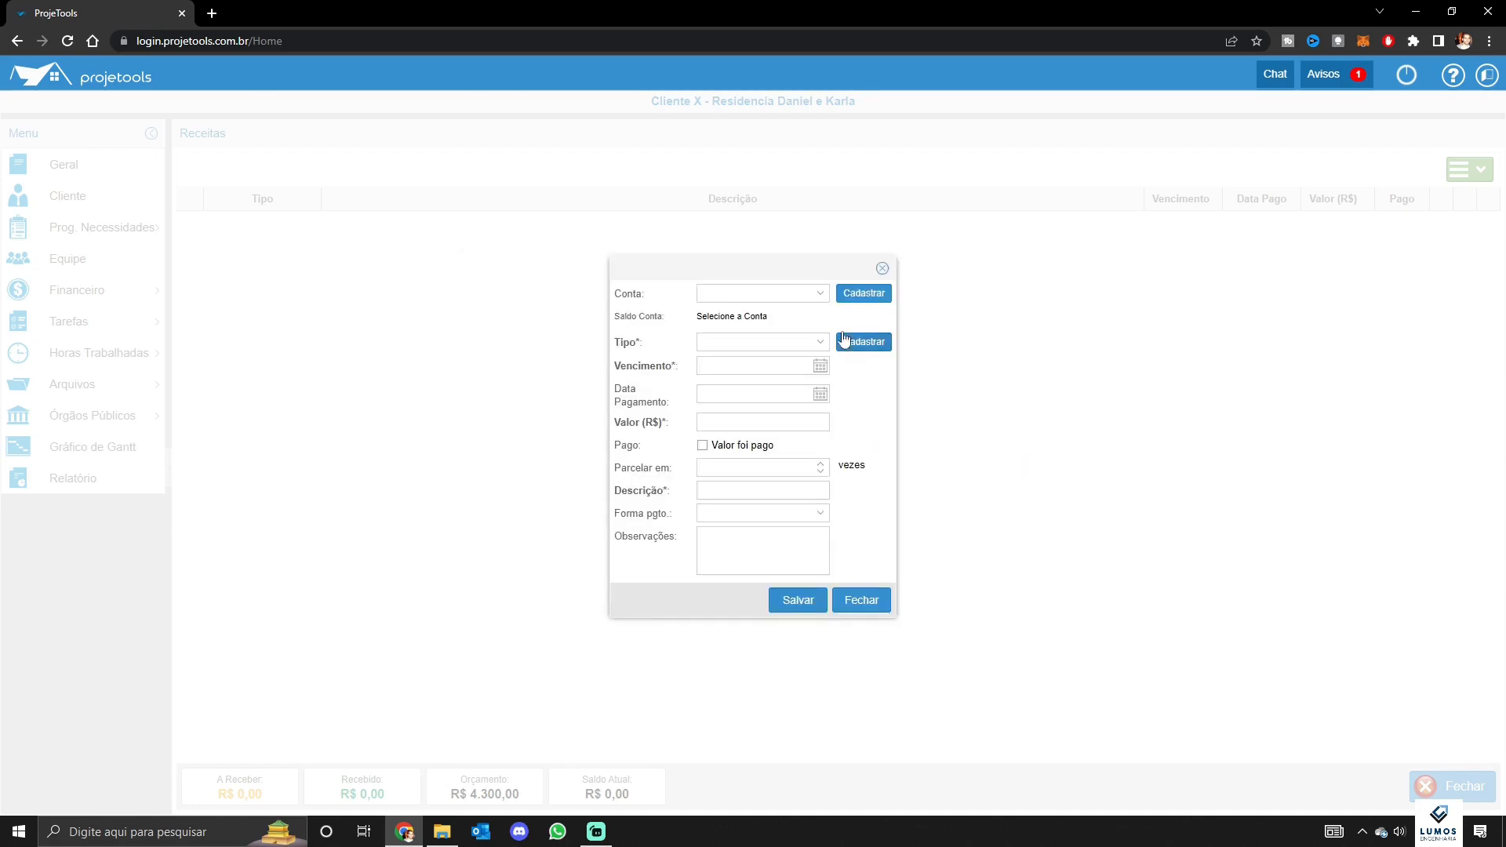
Start the income on CONTA ITAU as À Vista, due and paid 16/12/2022
click(800, 293)
click(742, 317)
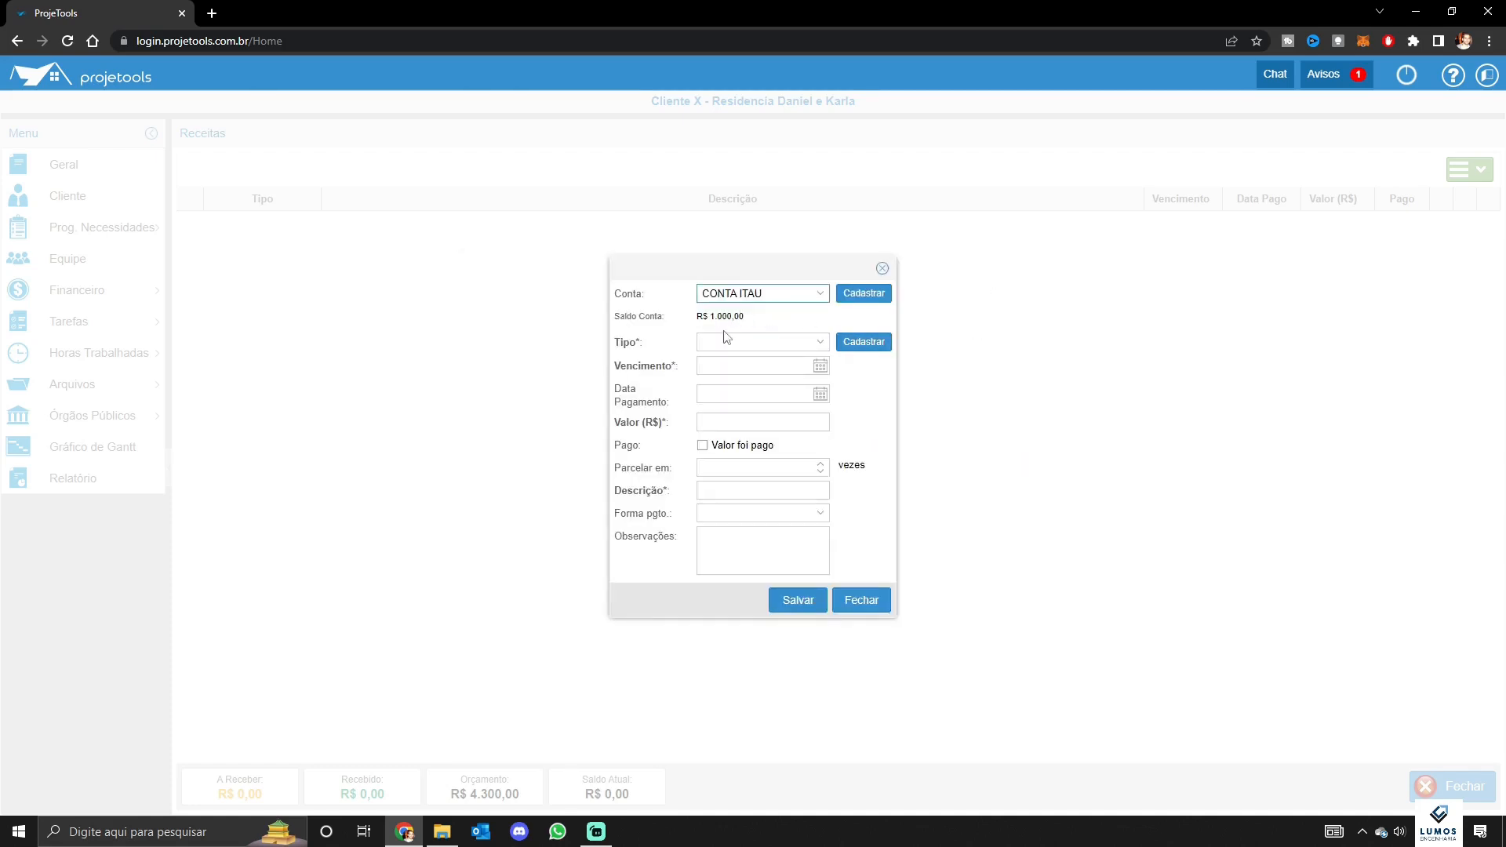
click(773, 344)
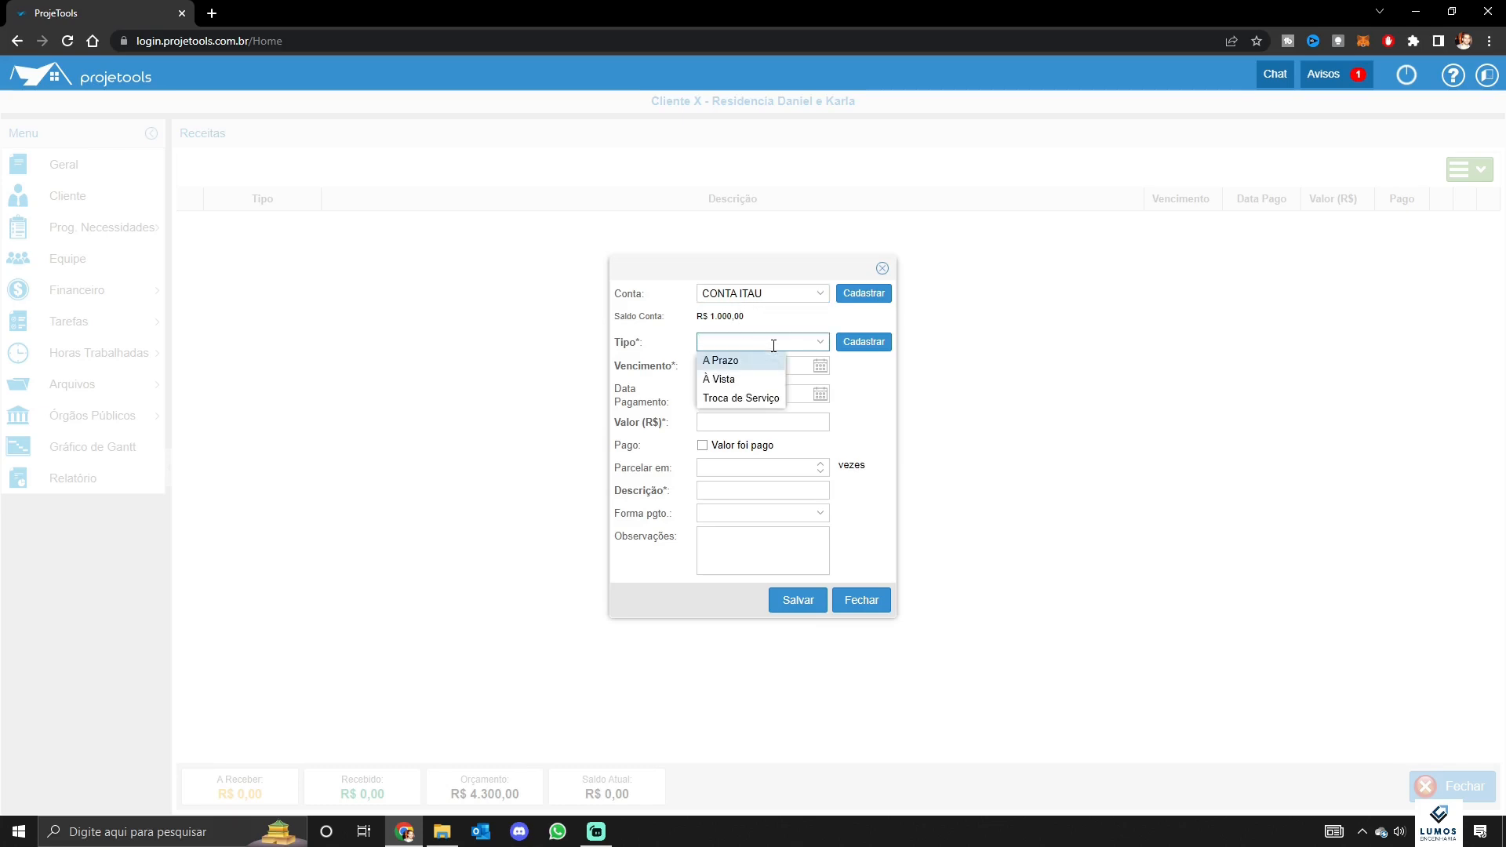
click(729, 379)
click(818, 367)
click(817, 367)
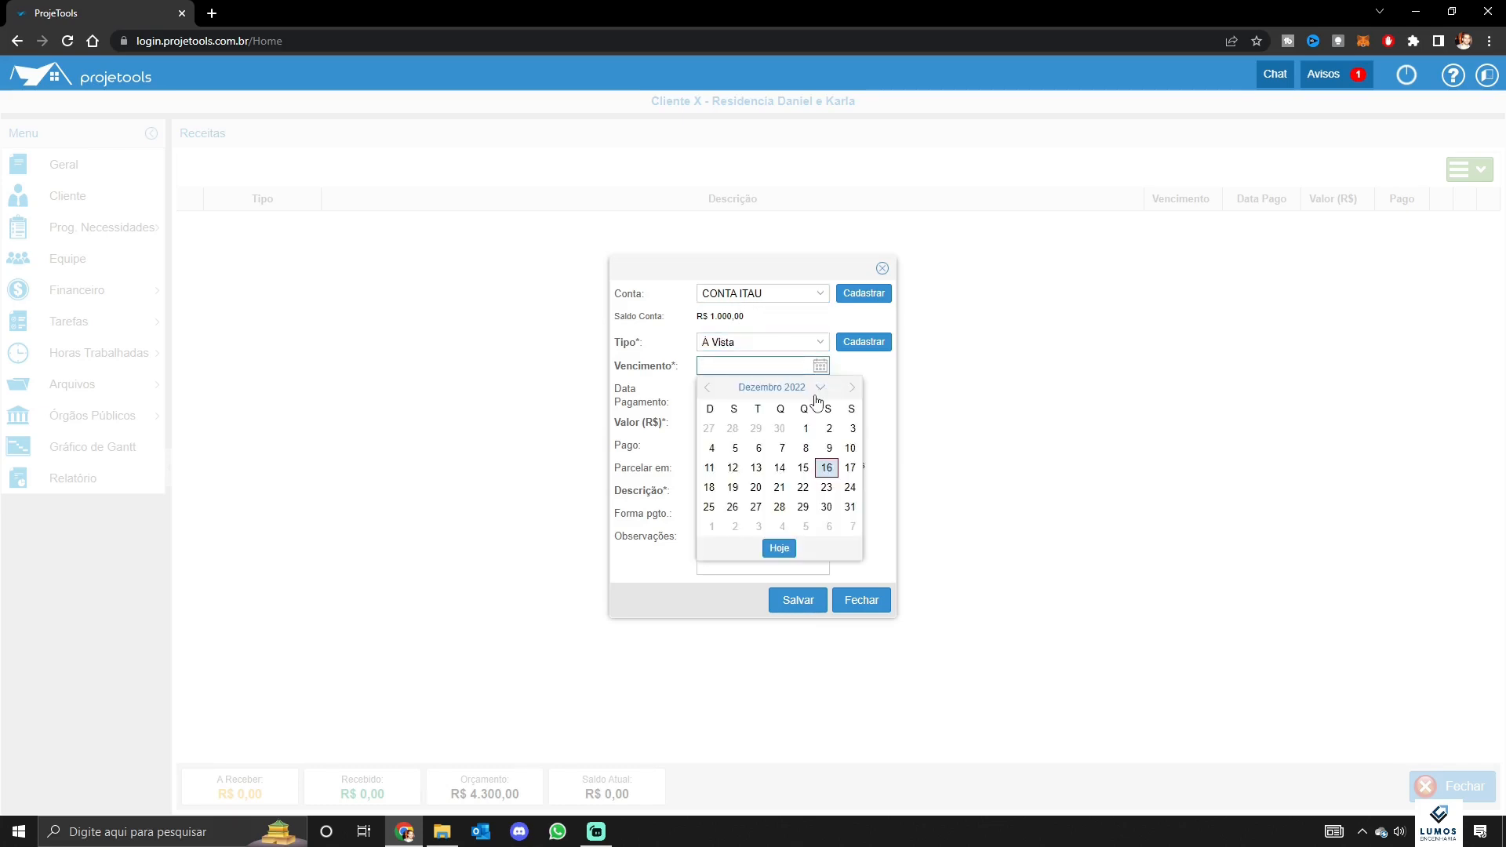
click(825, 468)
click(820, 395)
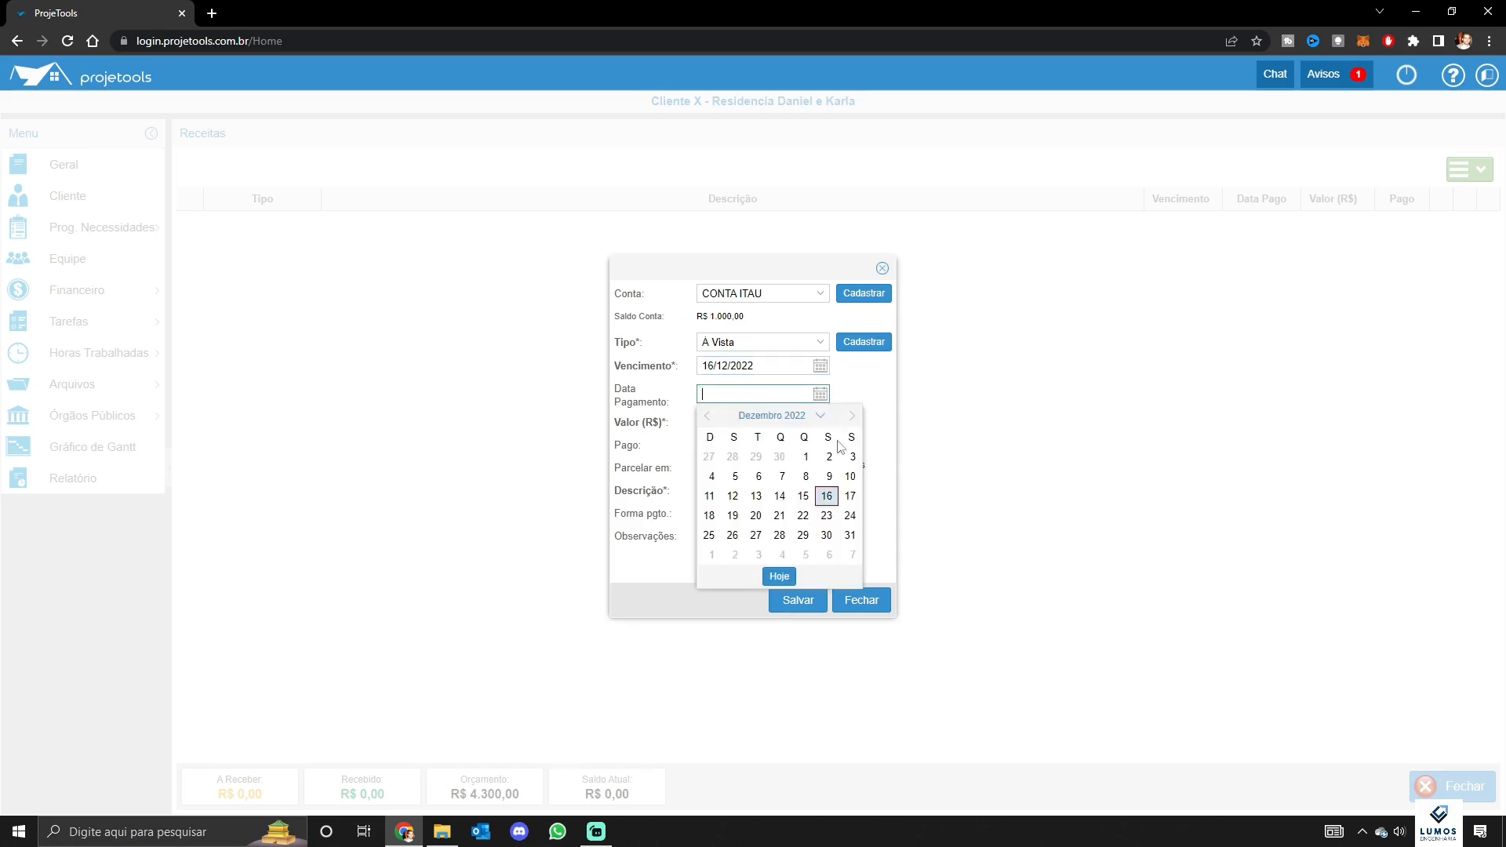
click(826, 496)
Enter amount 1.600, description 'Parcela 1/2' and payment method PIX, then save the income
click(765, 424)
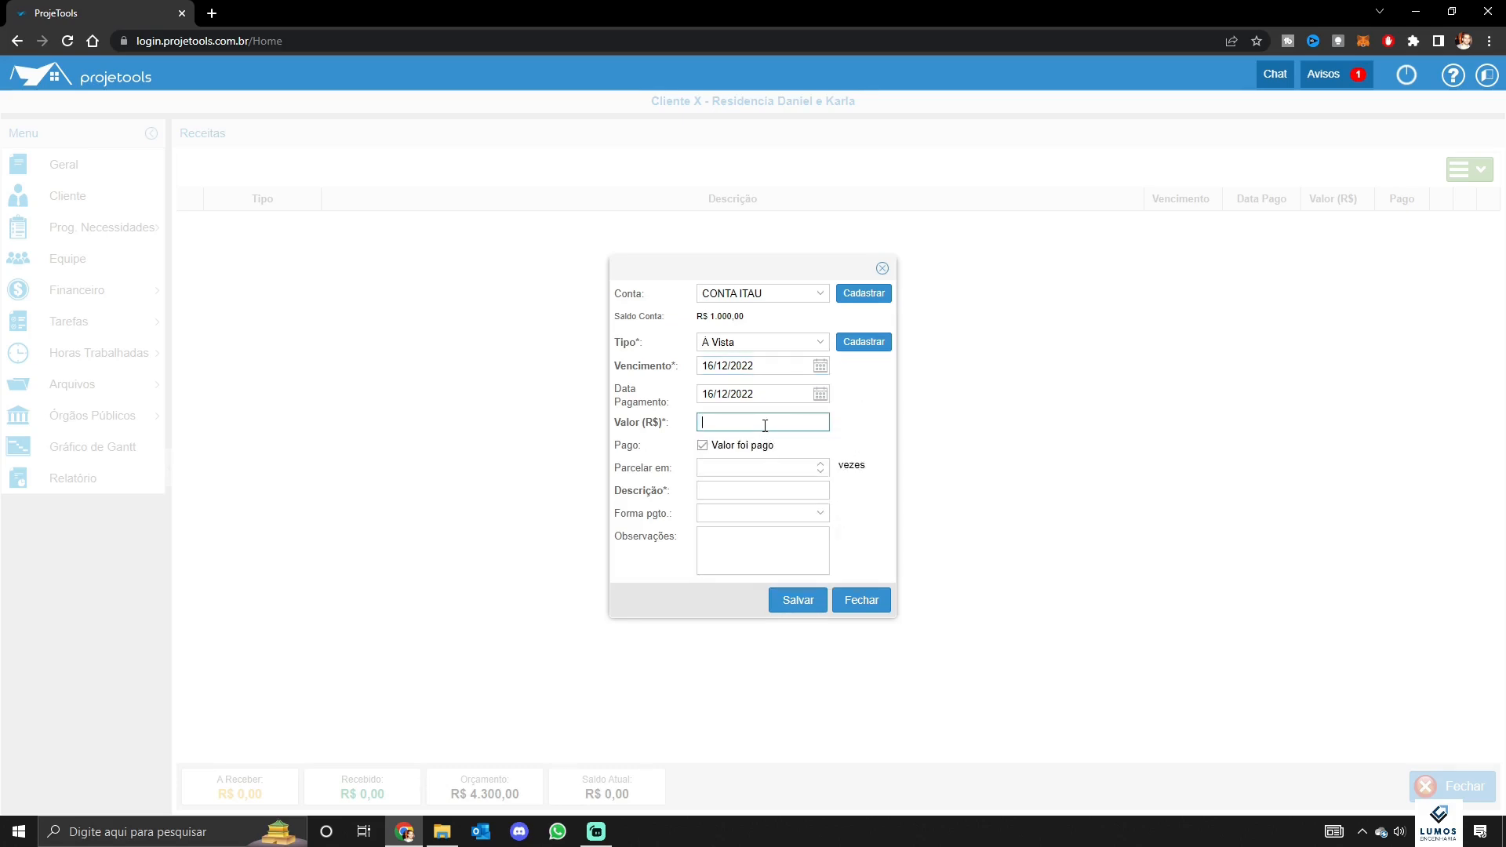
text(1.600)
click(863, 520)
click(814, 492)
text(Pa)
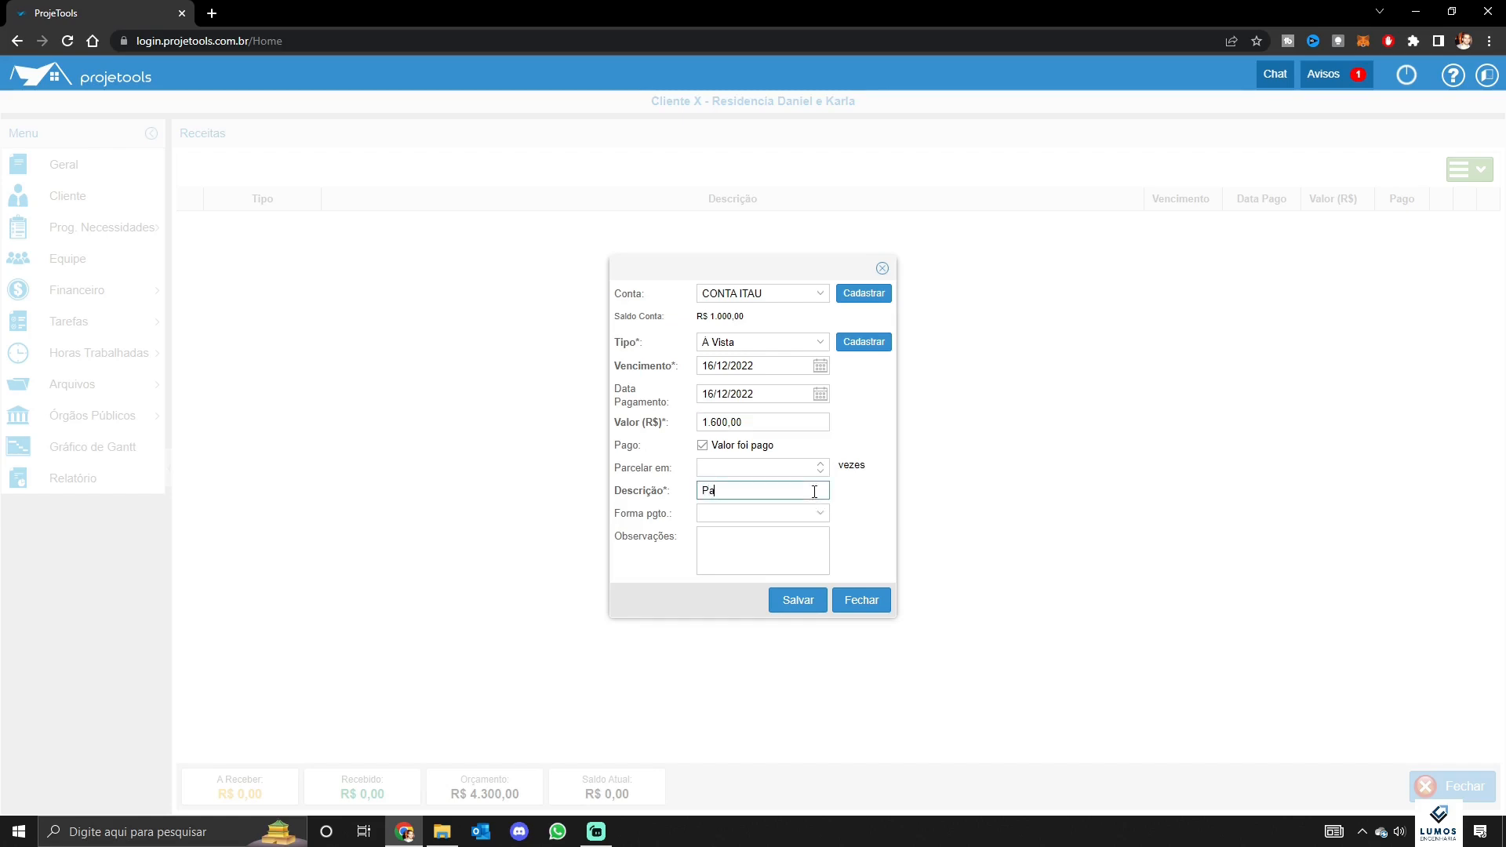
text(rcela 1/2)
click(791, 514)
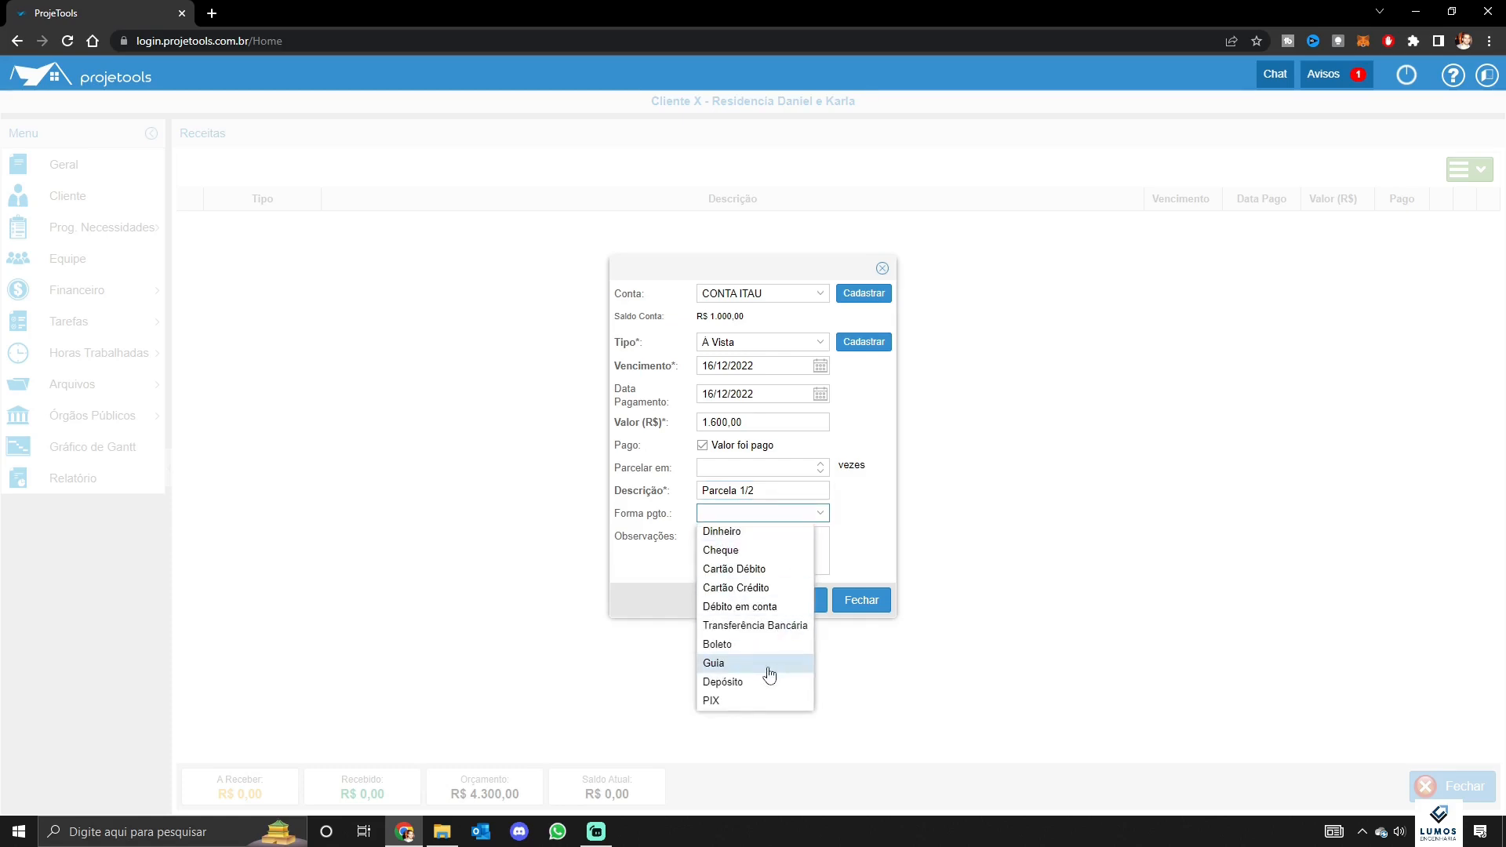
click(743, 706)
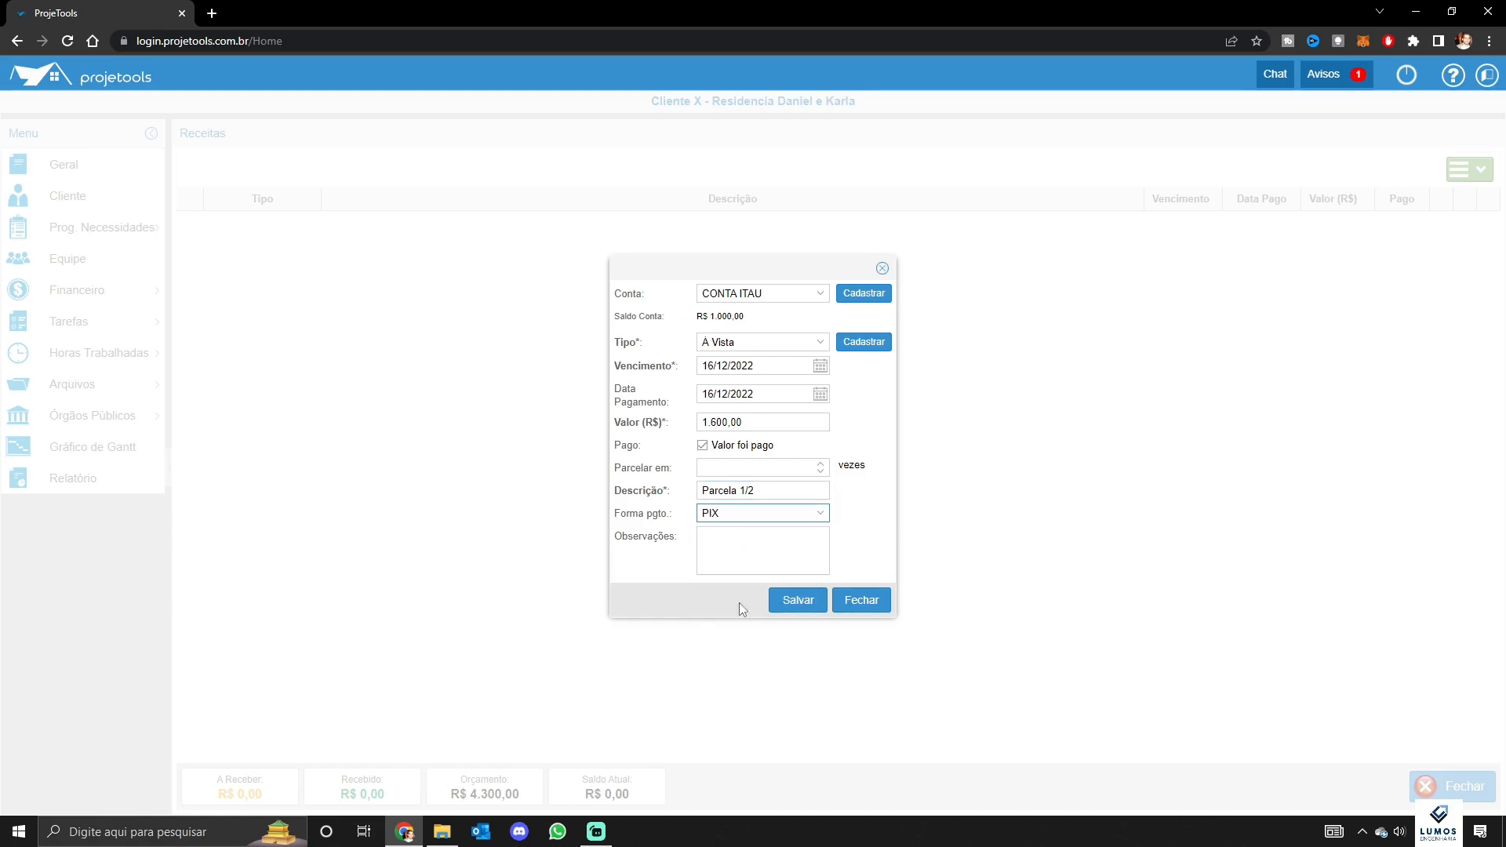
click(798, 607)
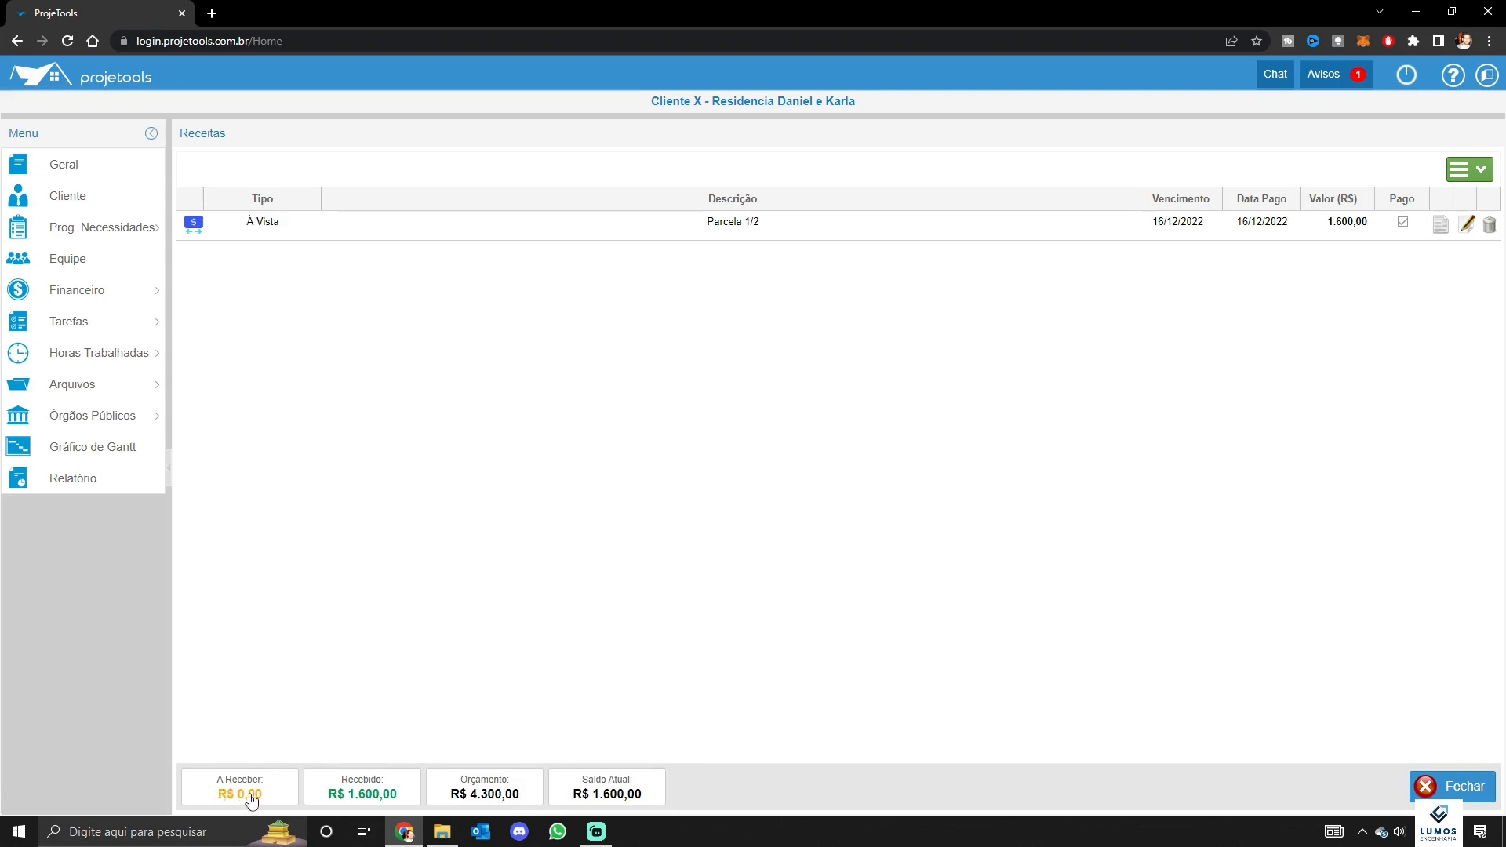
click(1469, 169)
Start a new A Prazo income on CONTA ITAU due 25/01/2023
click(1449, 192)
click(792, 293)
click(739, 313)
click(778, 341)
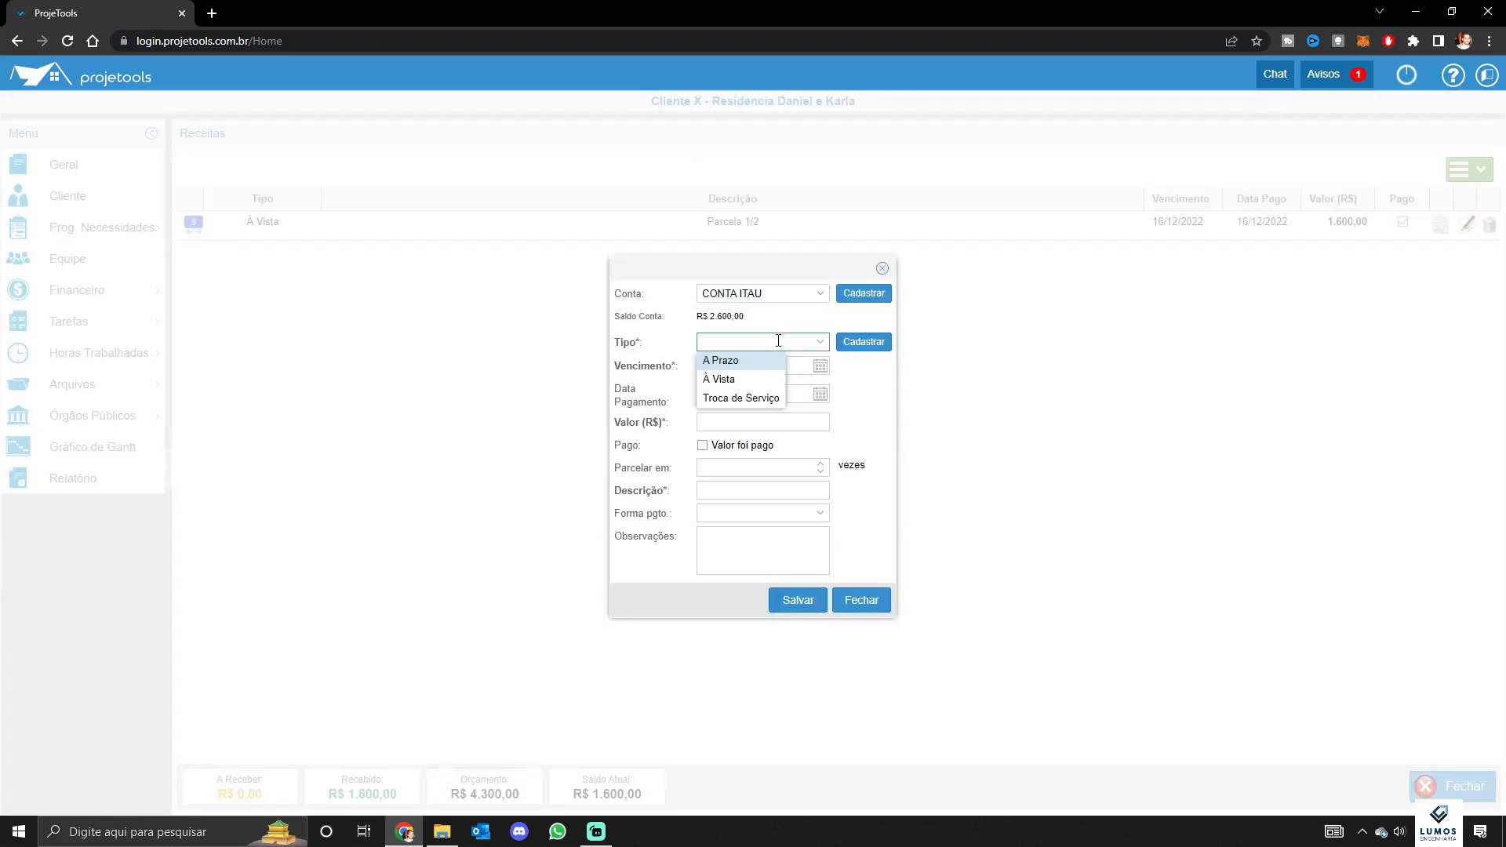
click(742, 361)
click(820, 367)
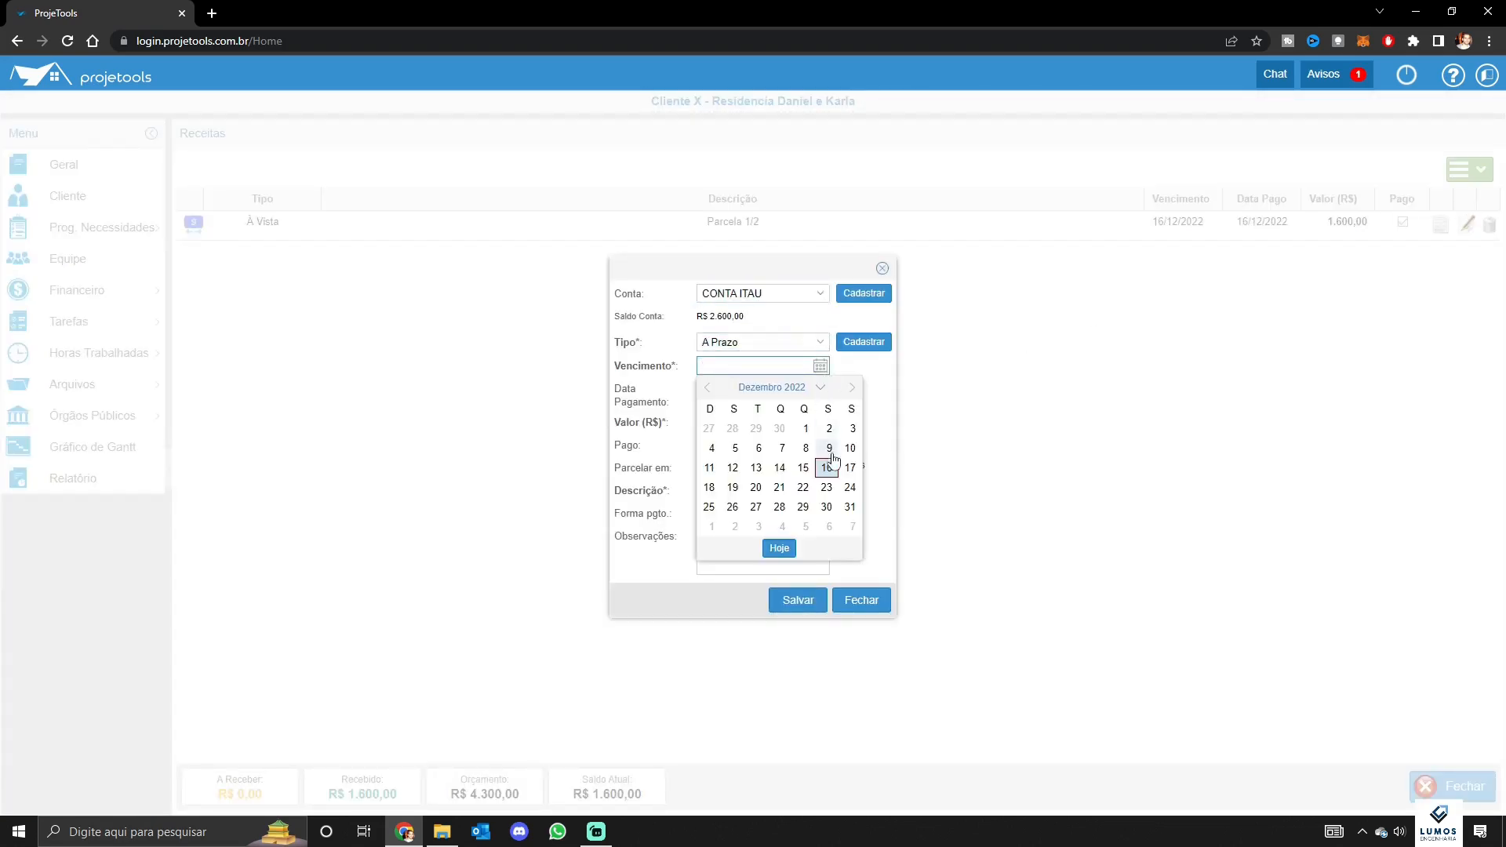
click(851, 388)
click(780, 487)
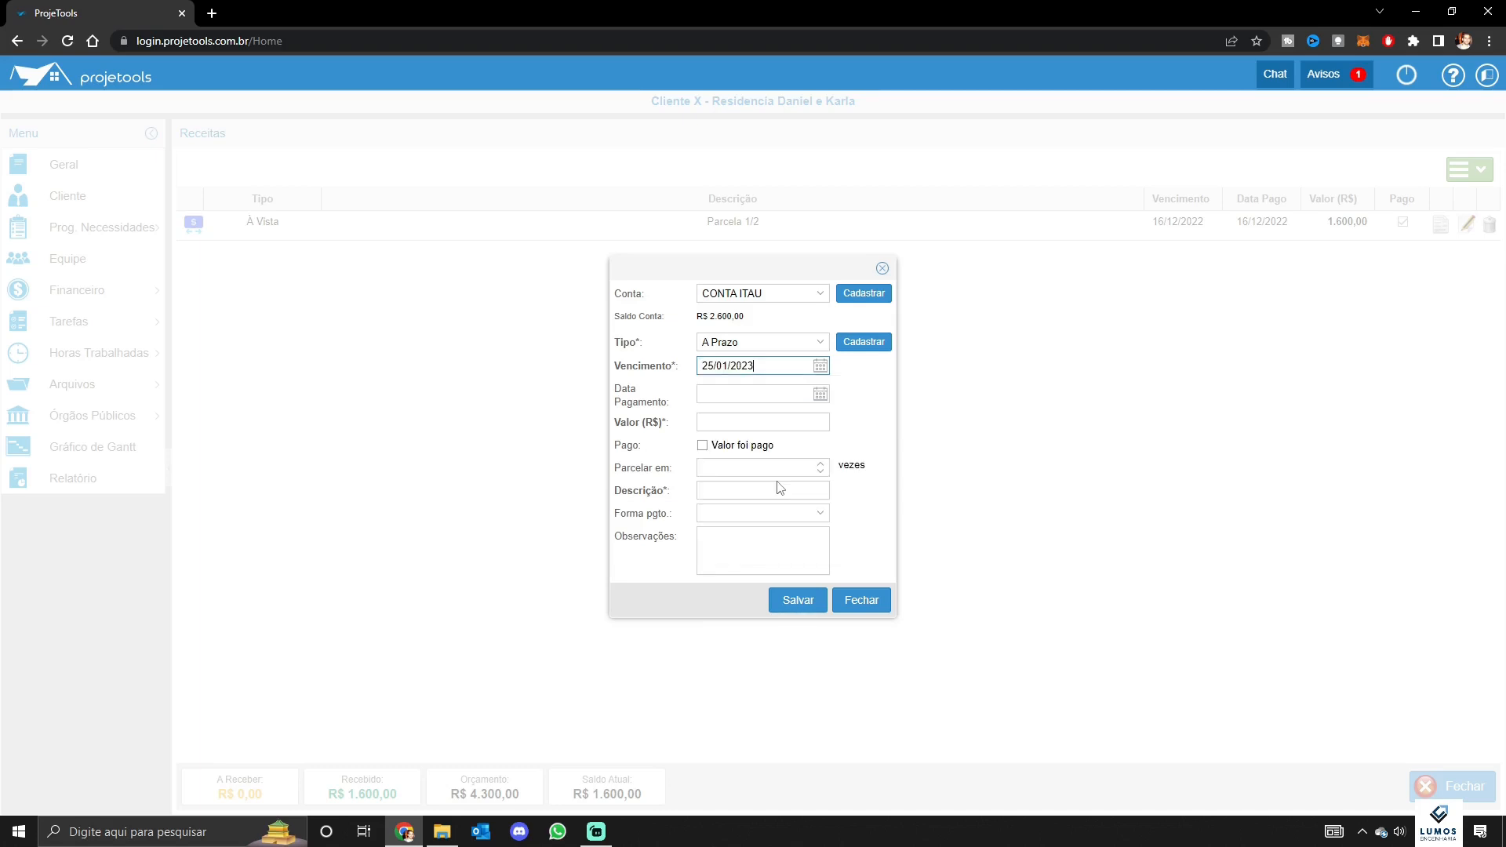
Enter amount 2.400,00, description 'Parcela 2/2' and payment method PIX, then save it
click(740, 397)
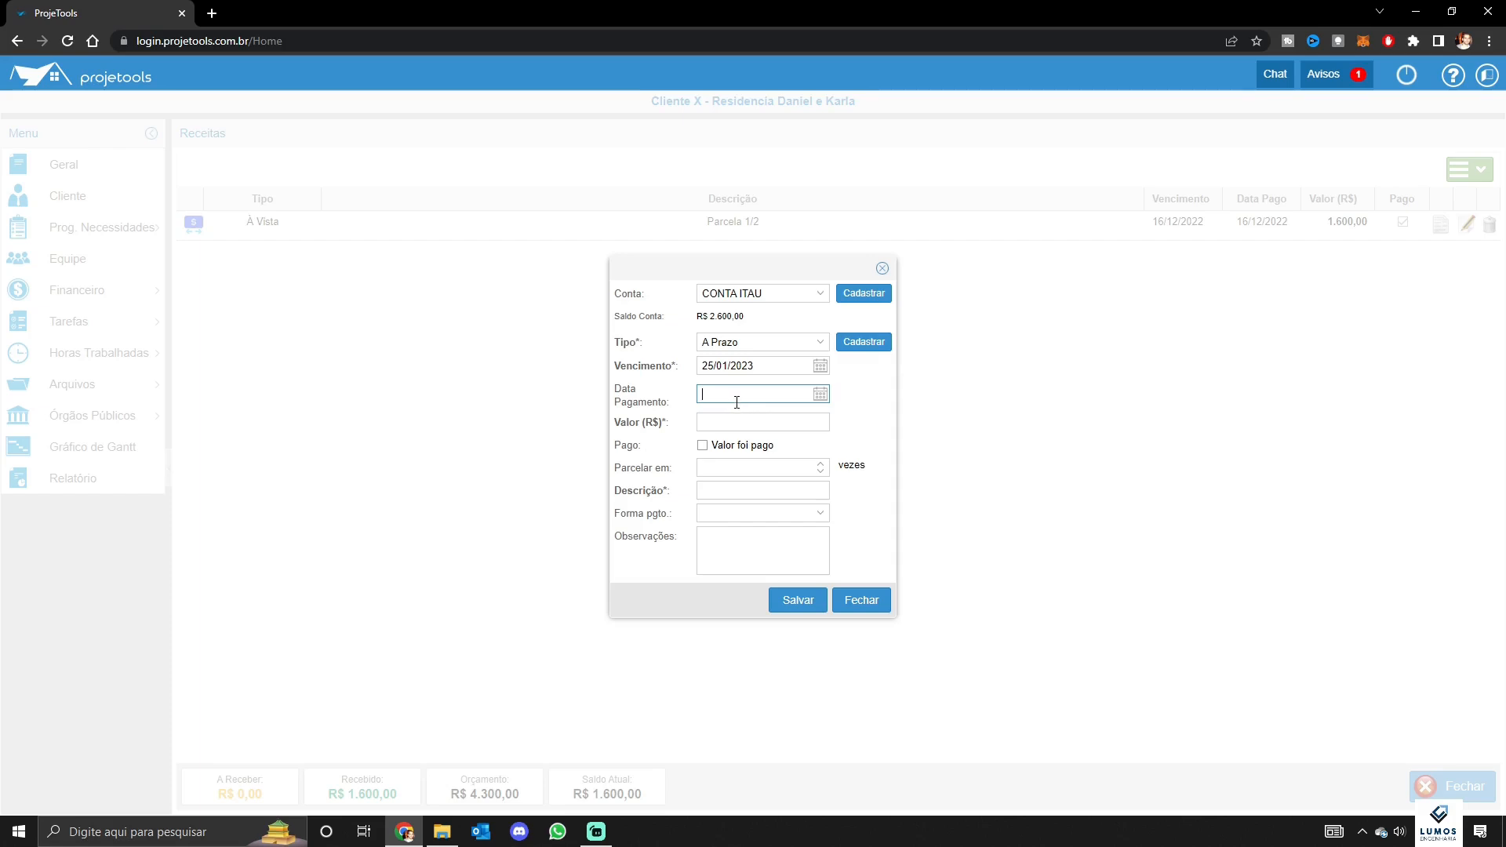
click(727, 425)
text(2.400,00)
click(776, 491)
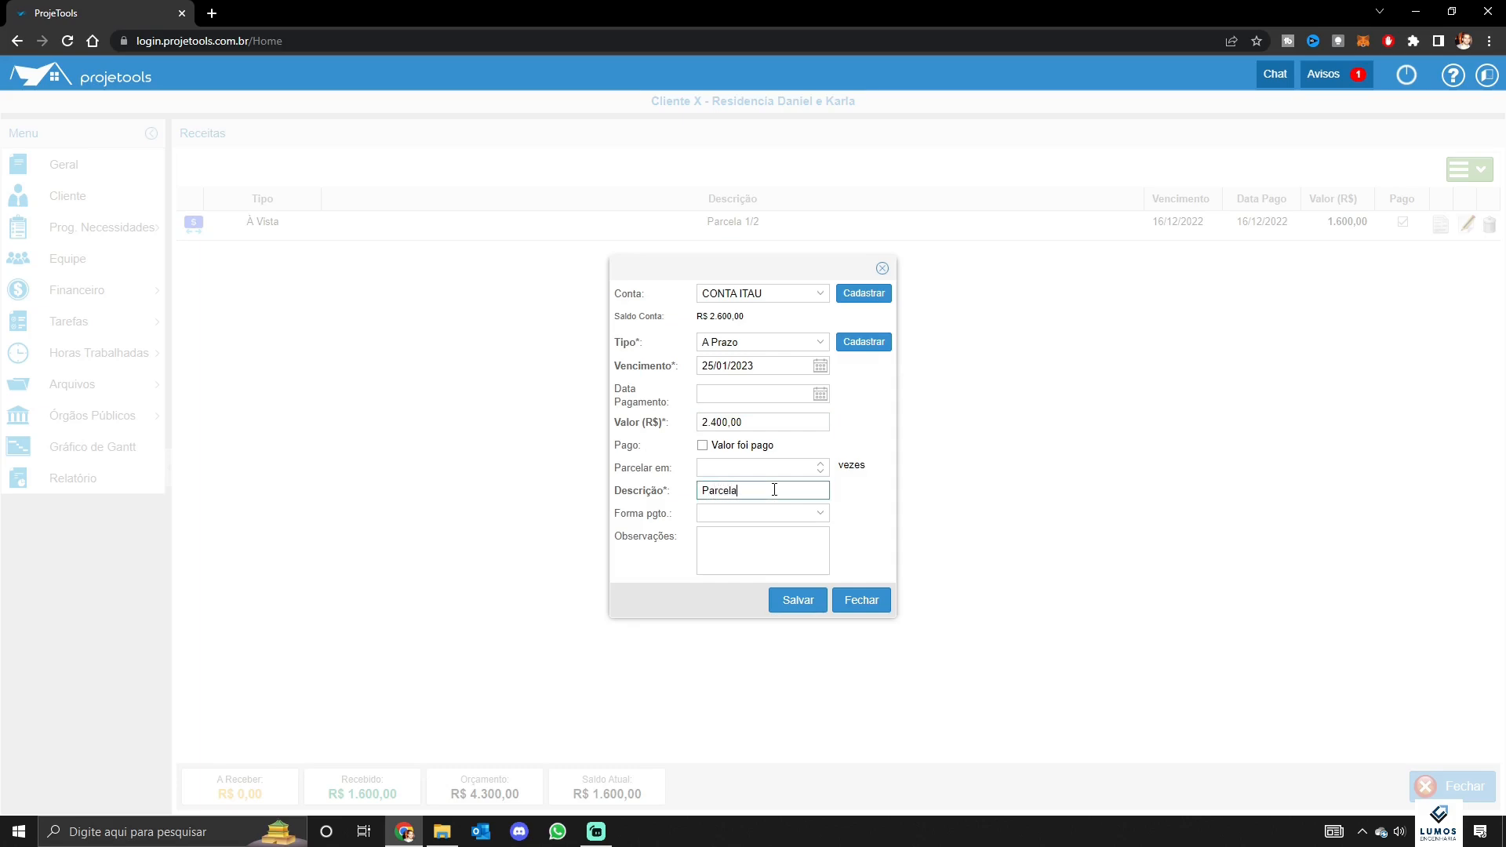
click(732, 509)
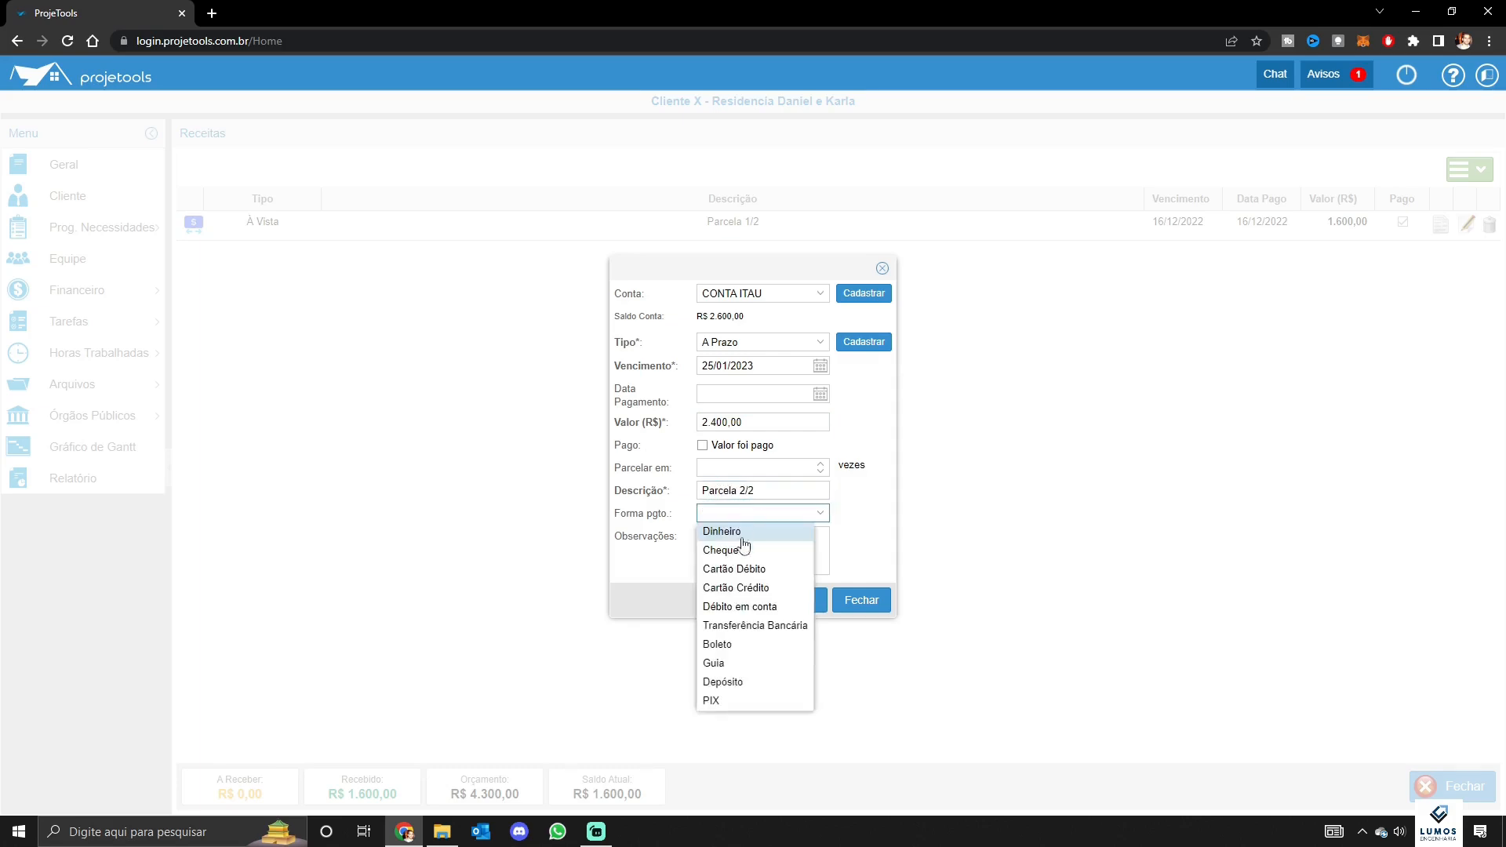
click(742, 700)
click(808, 602)
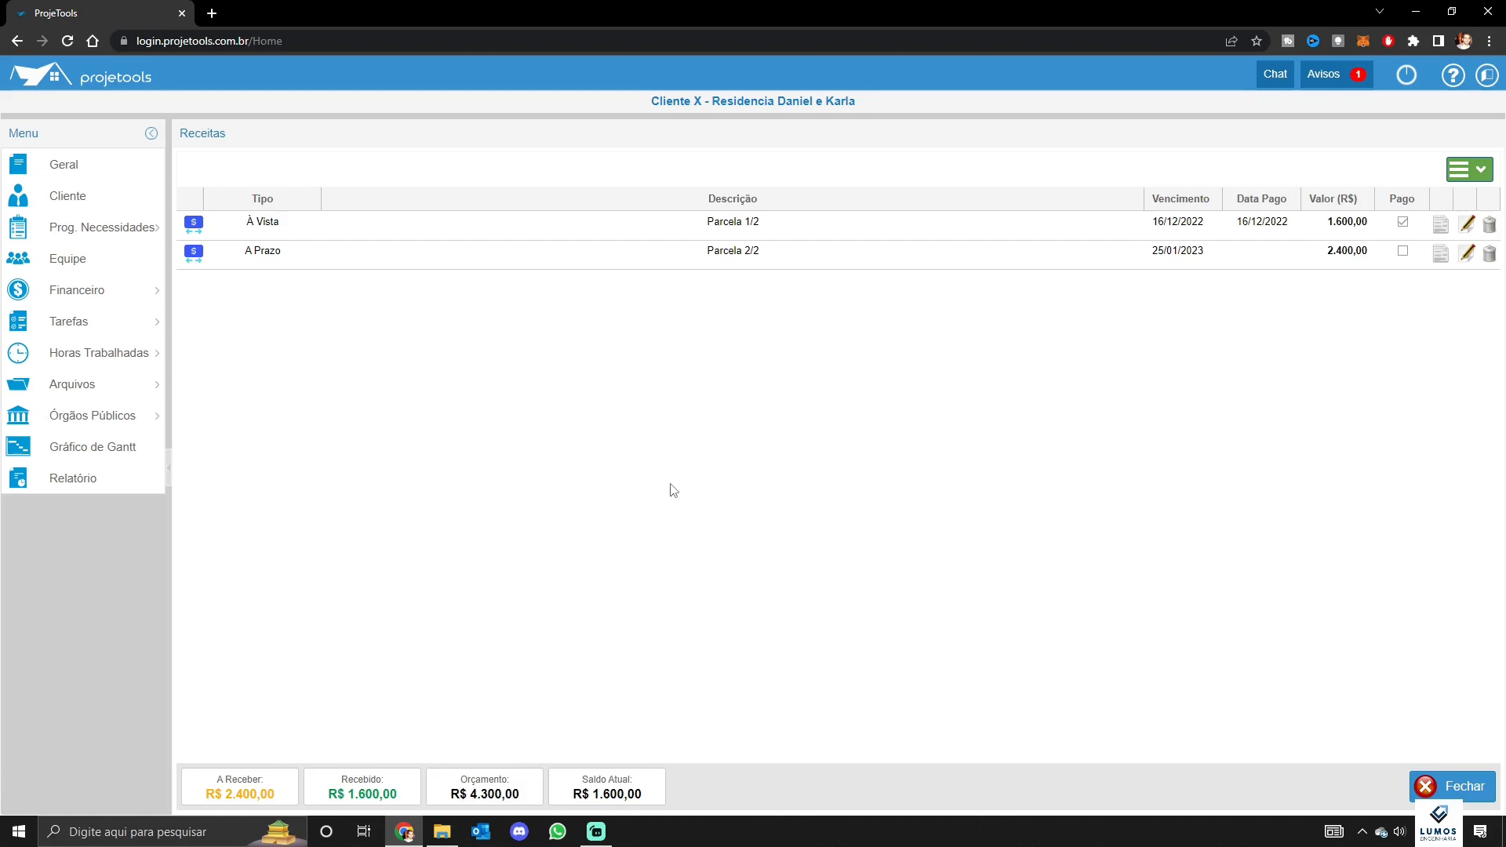
click(94, 329)
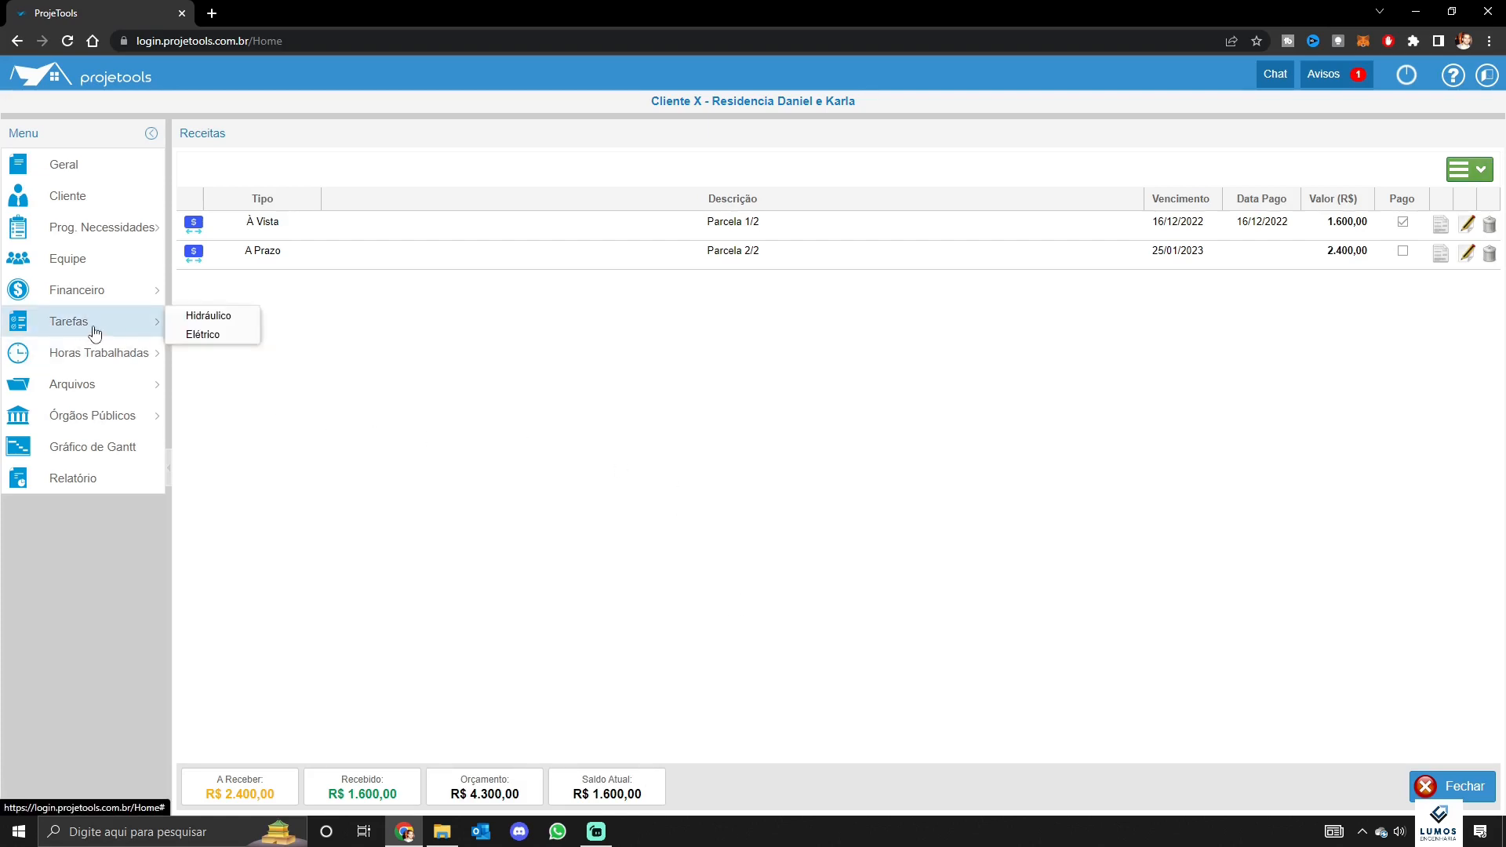
In the Hidráulico task list, start a new task with a 19/12/2022 deadline
click(207, 318)
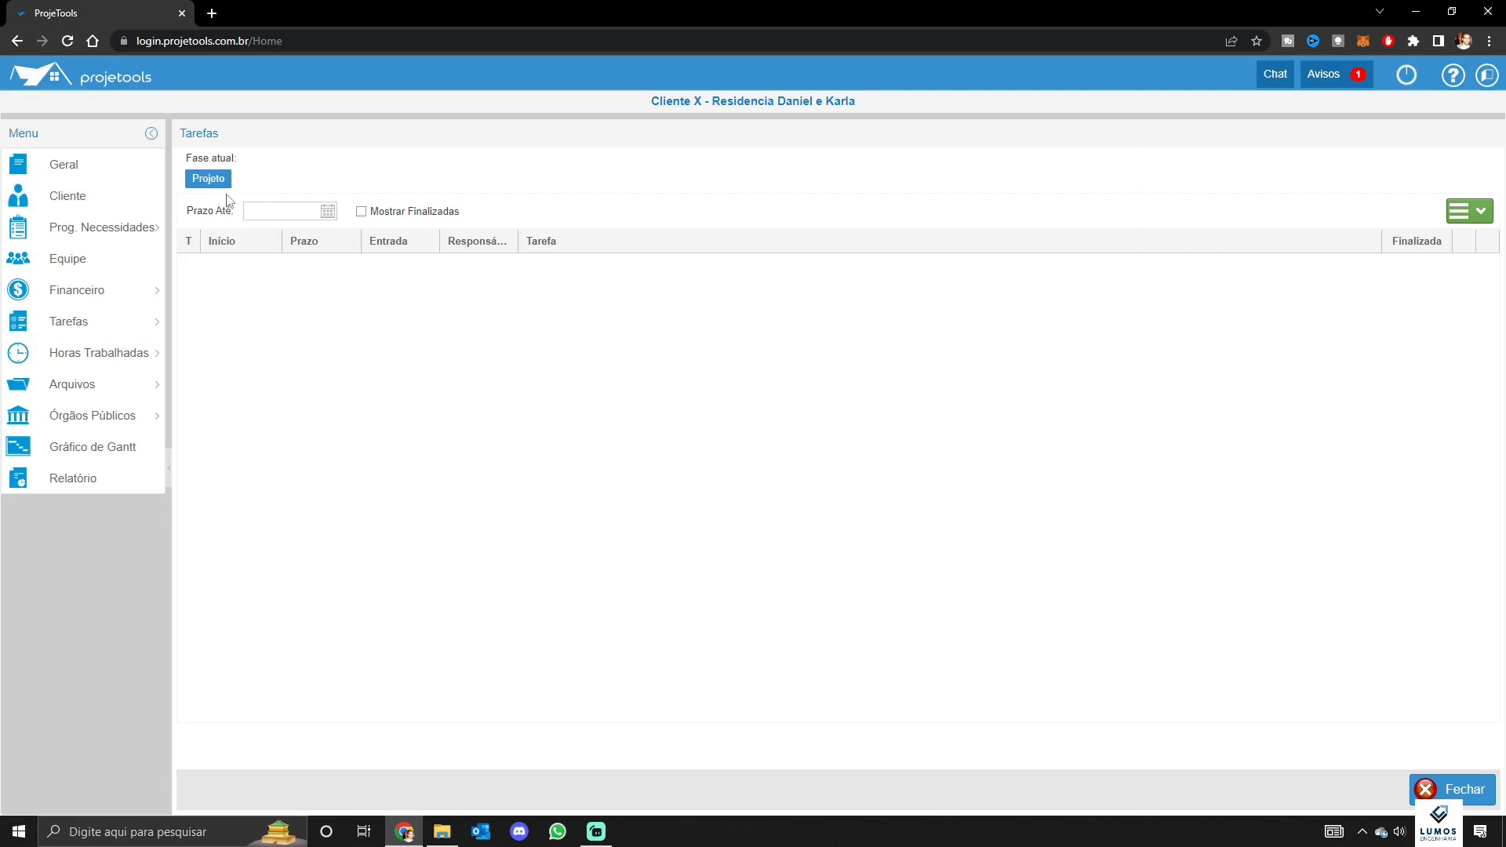
click(101, 361)
click(1452, 219)
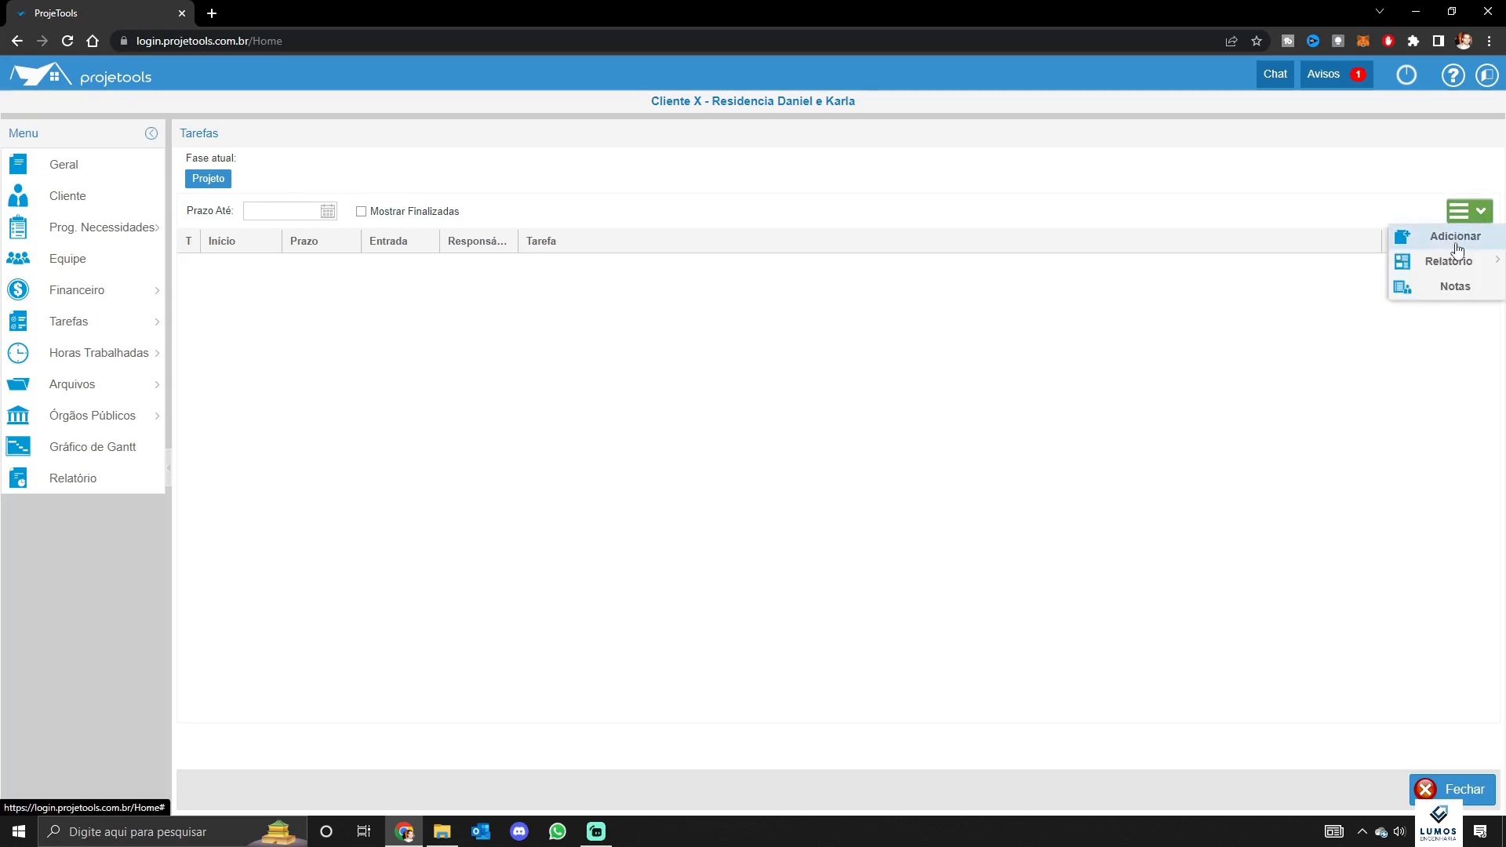
click(1457, 244)
click(800, 389)
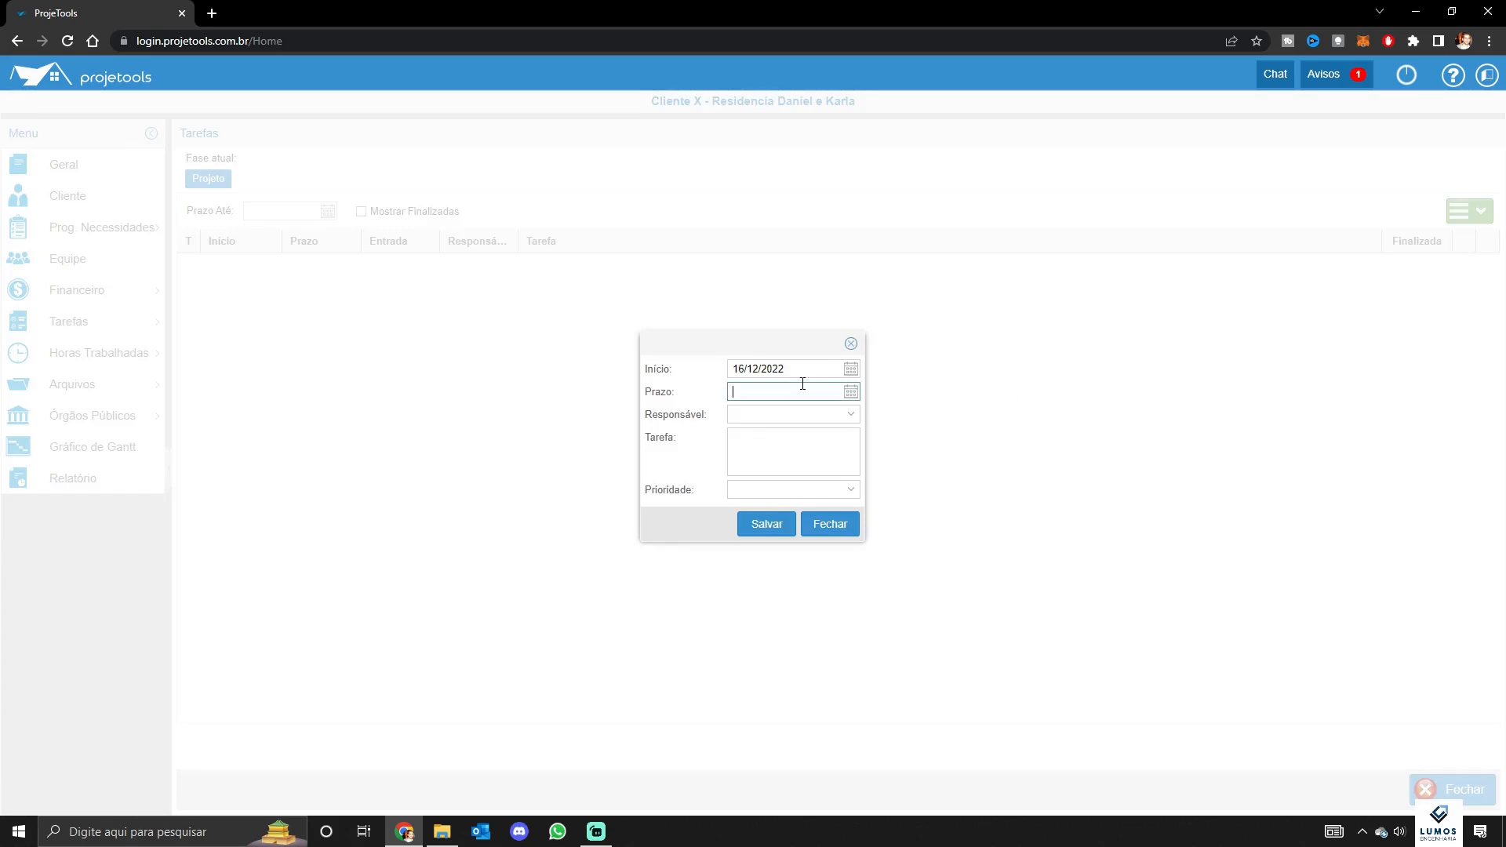
click(850, 392)
click(763, 513)
Assign it to Colaborador 1, describe it as 'Lançamentos esgoto', set priority Alta, and save
click(784, 414)
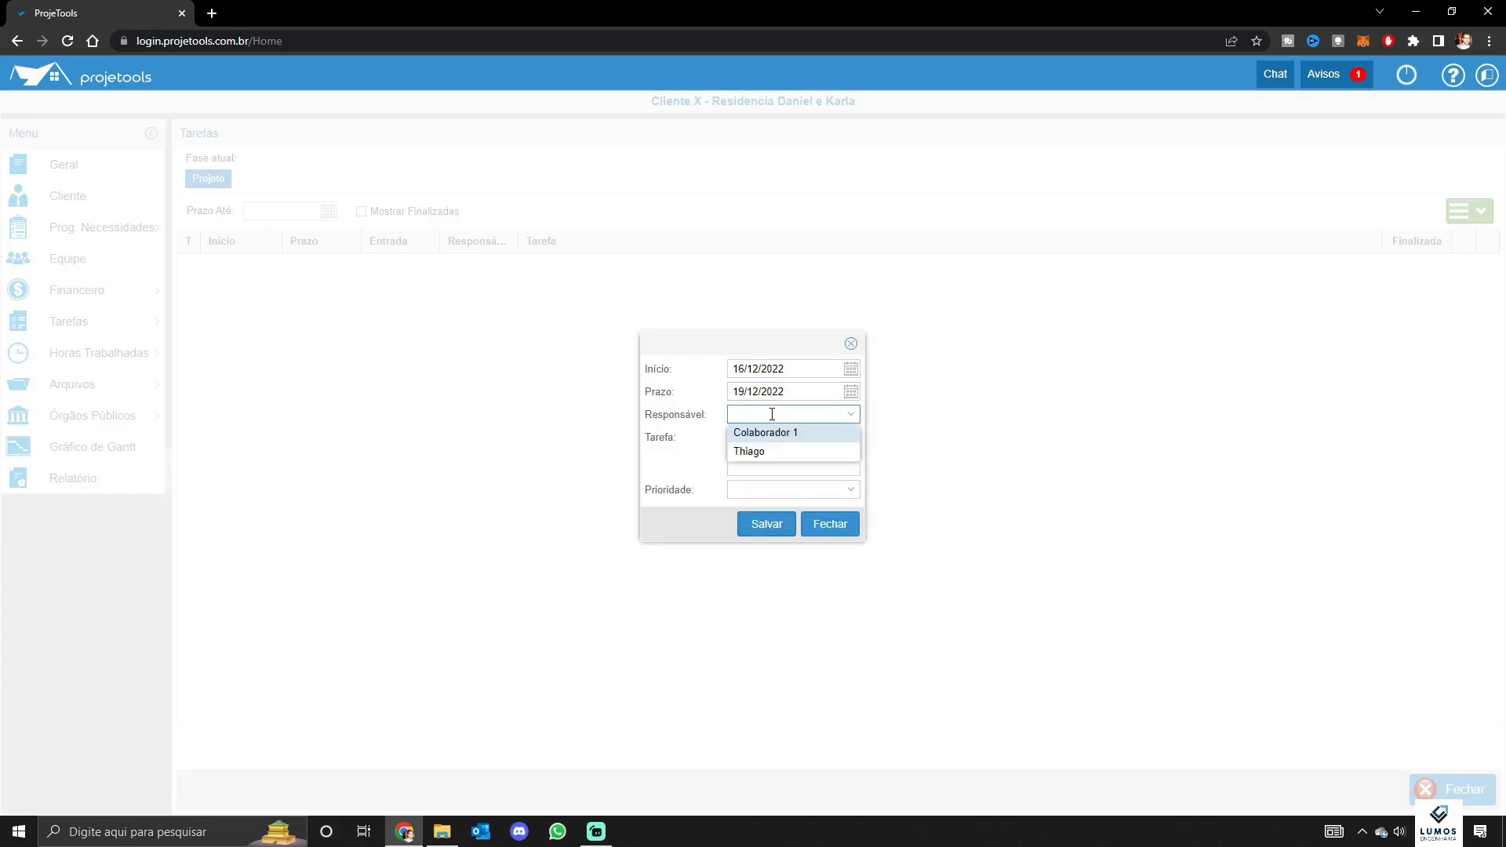
click(783, 434)
click(782, 446)
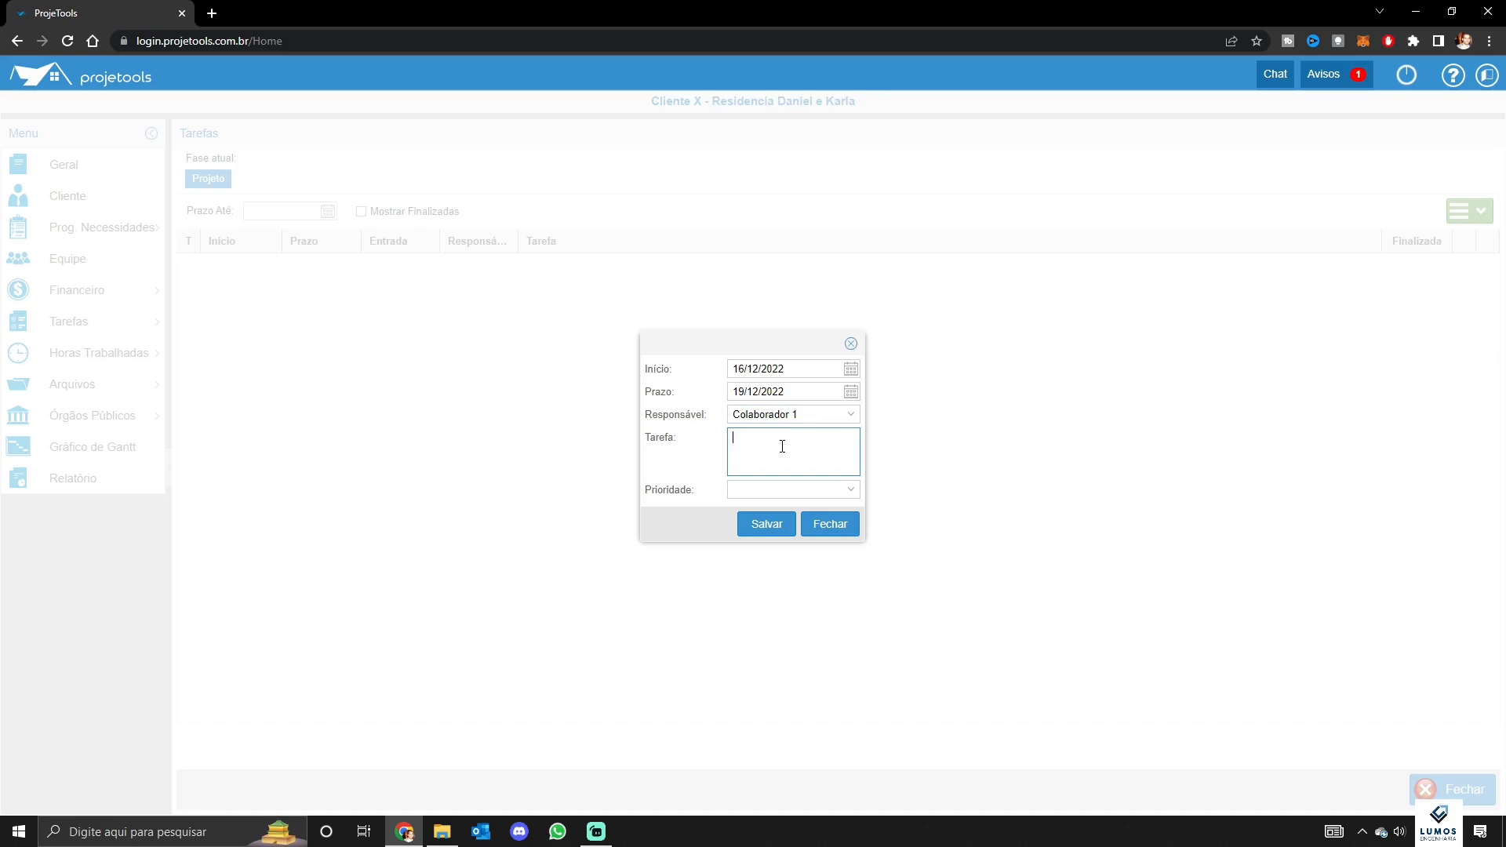
text(Lançamentos esgoto)
click(800, 487)
click(786, 546)
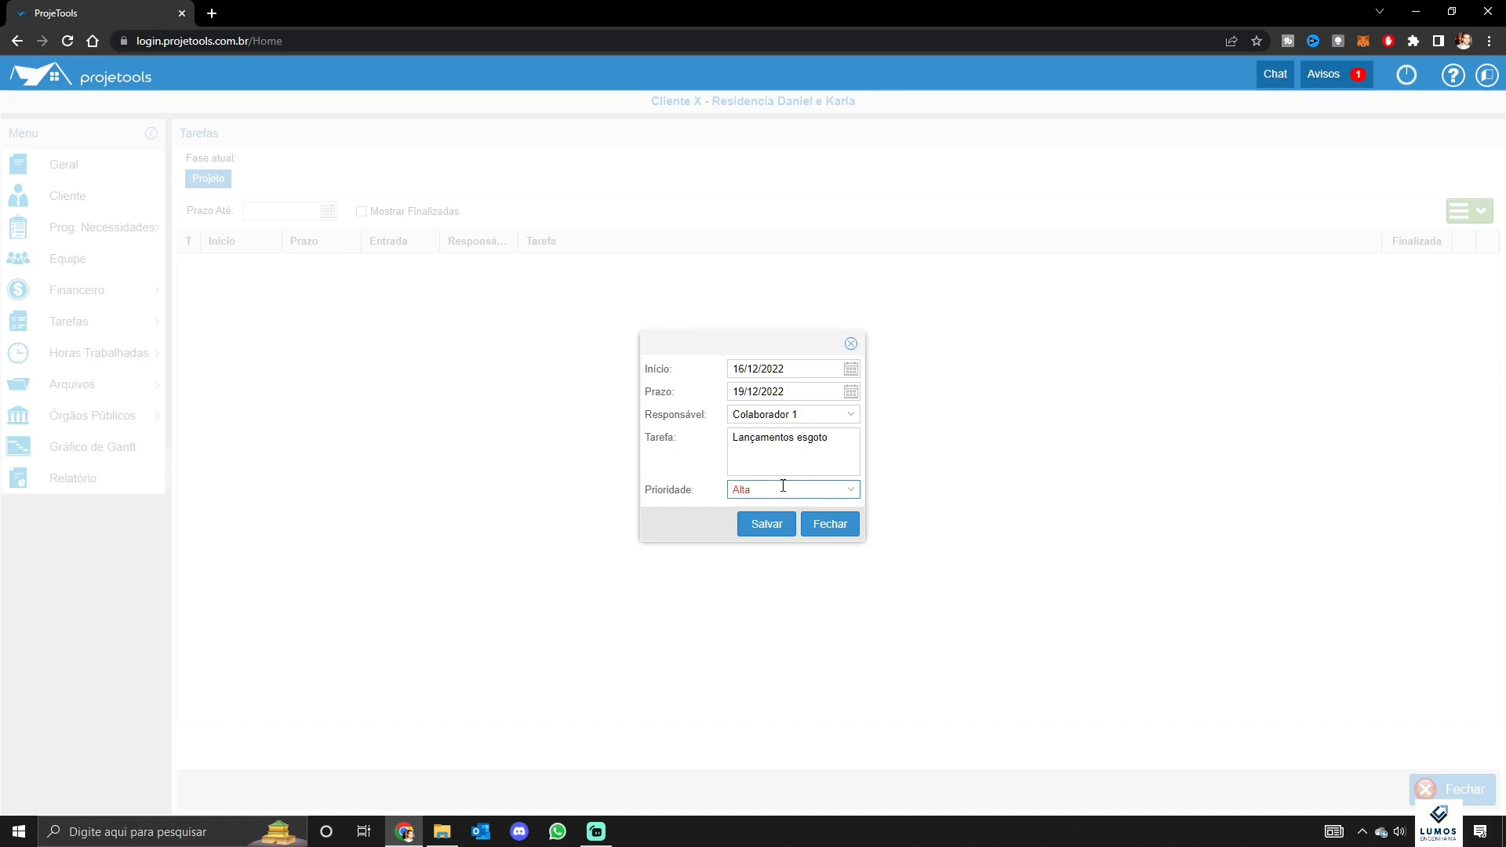
click(781, 525)
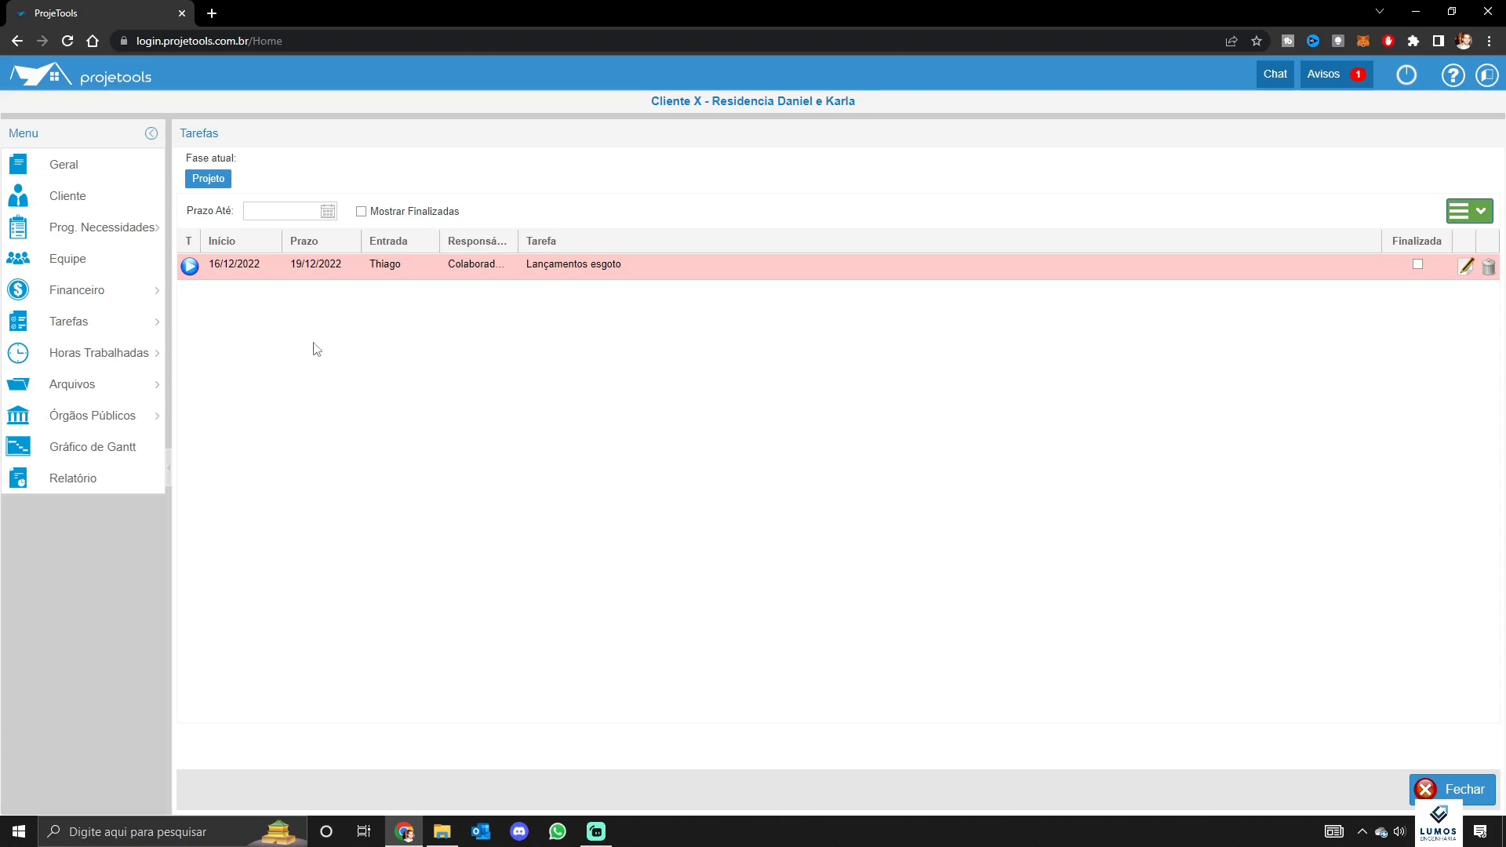
Widen the task list's Responsável column so full names show
mouse_move(120, 320)
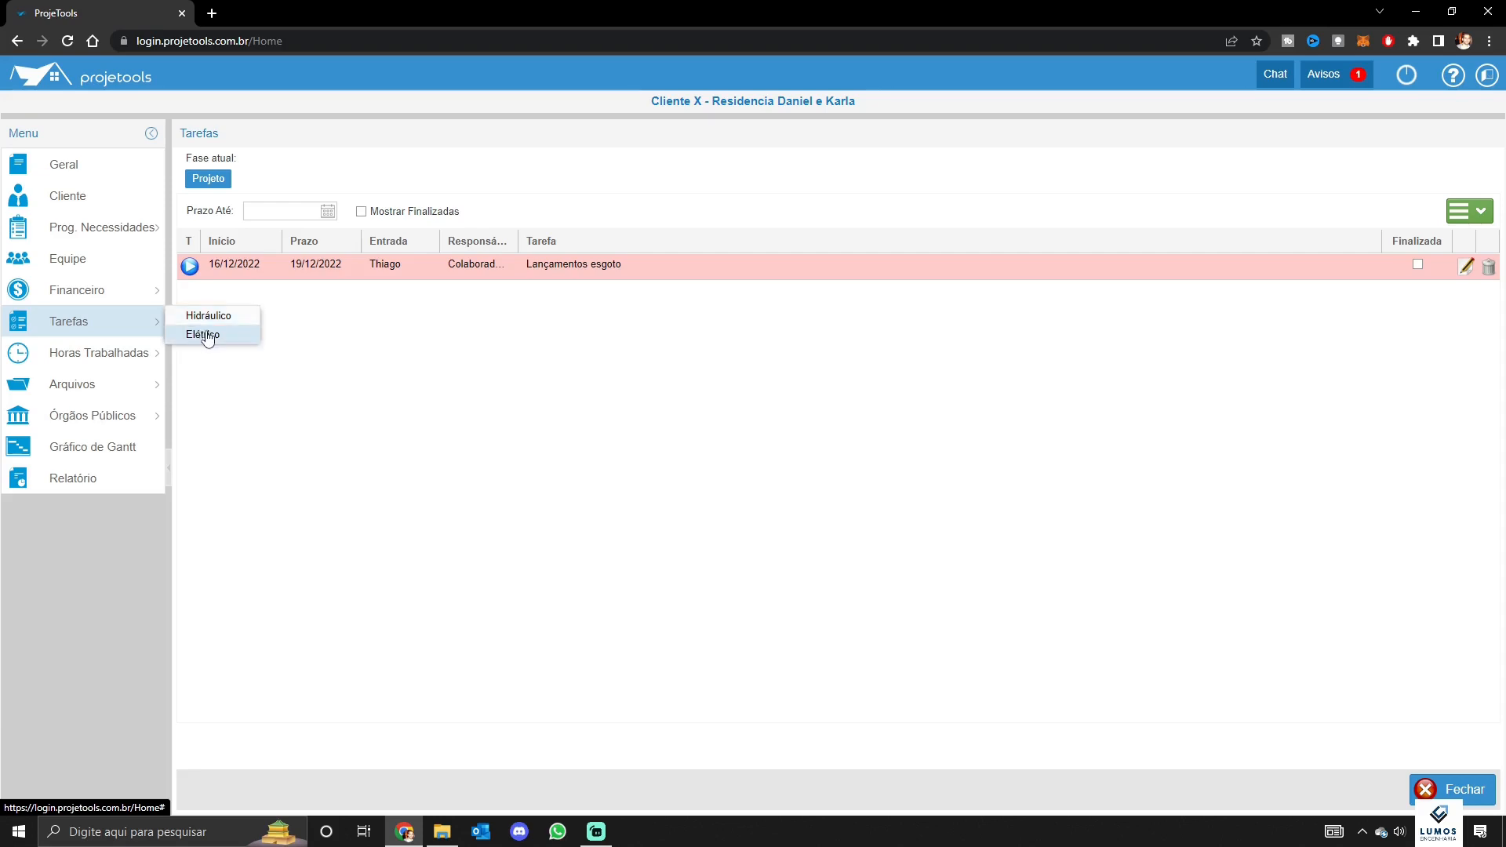
mouse_move(109, 367)
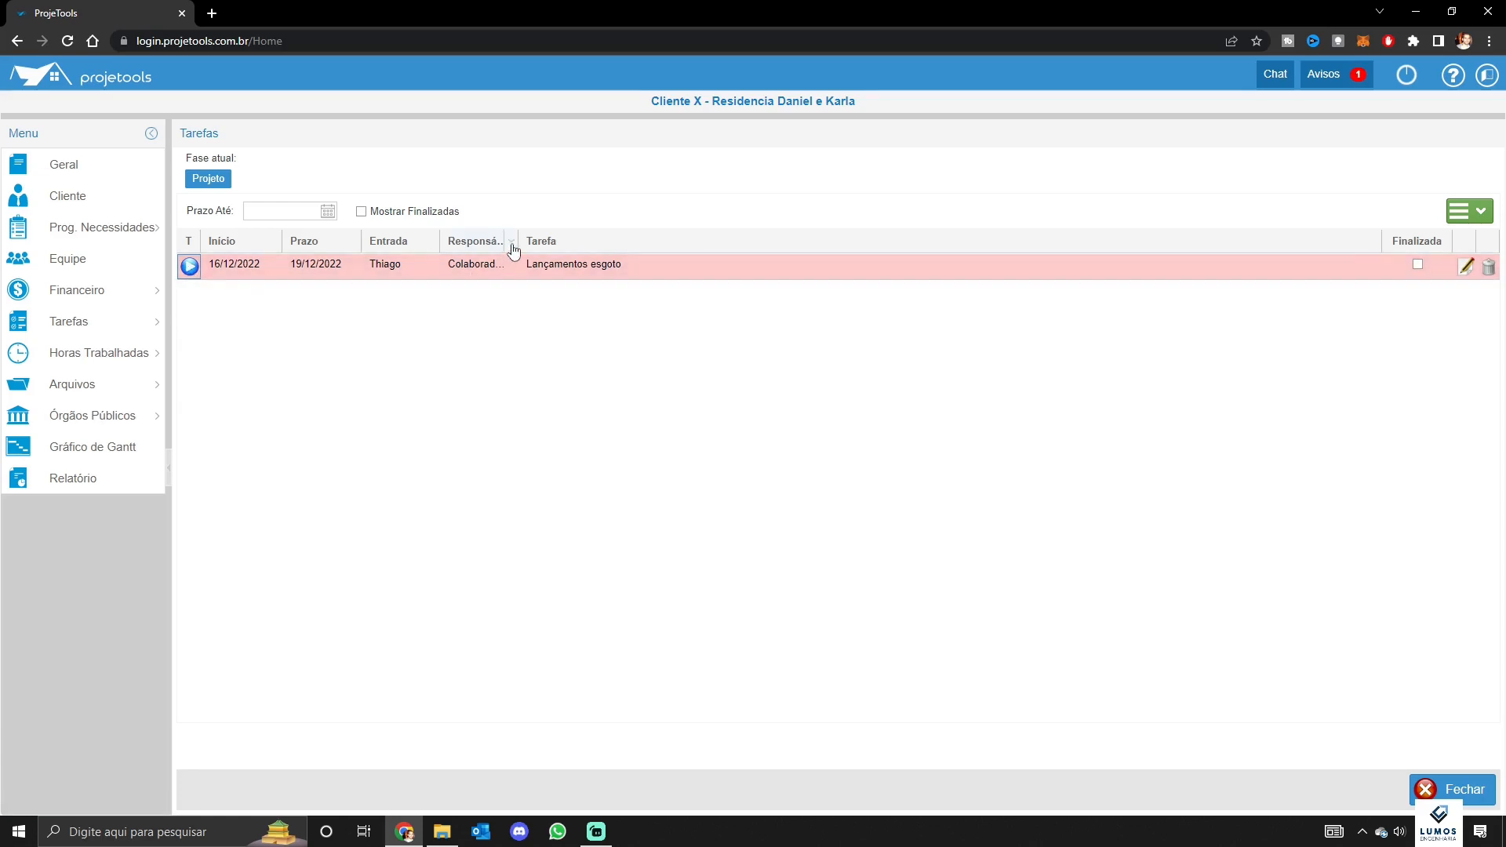
drag(515, 243, 610, 248)
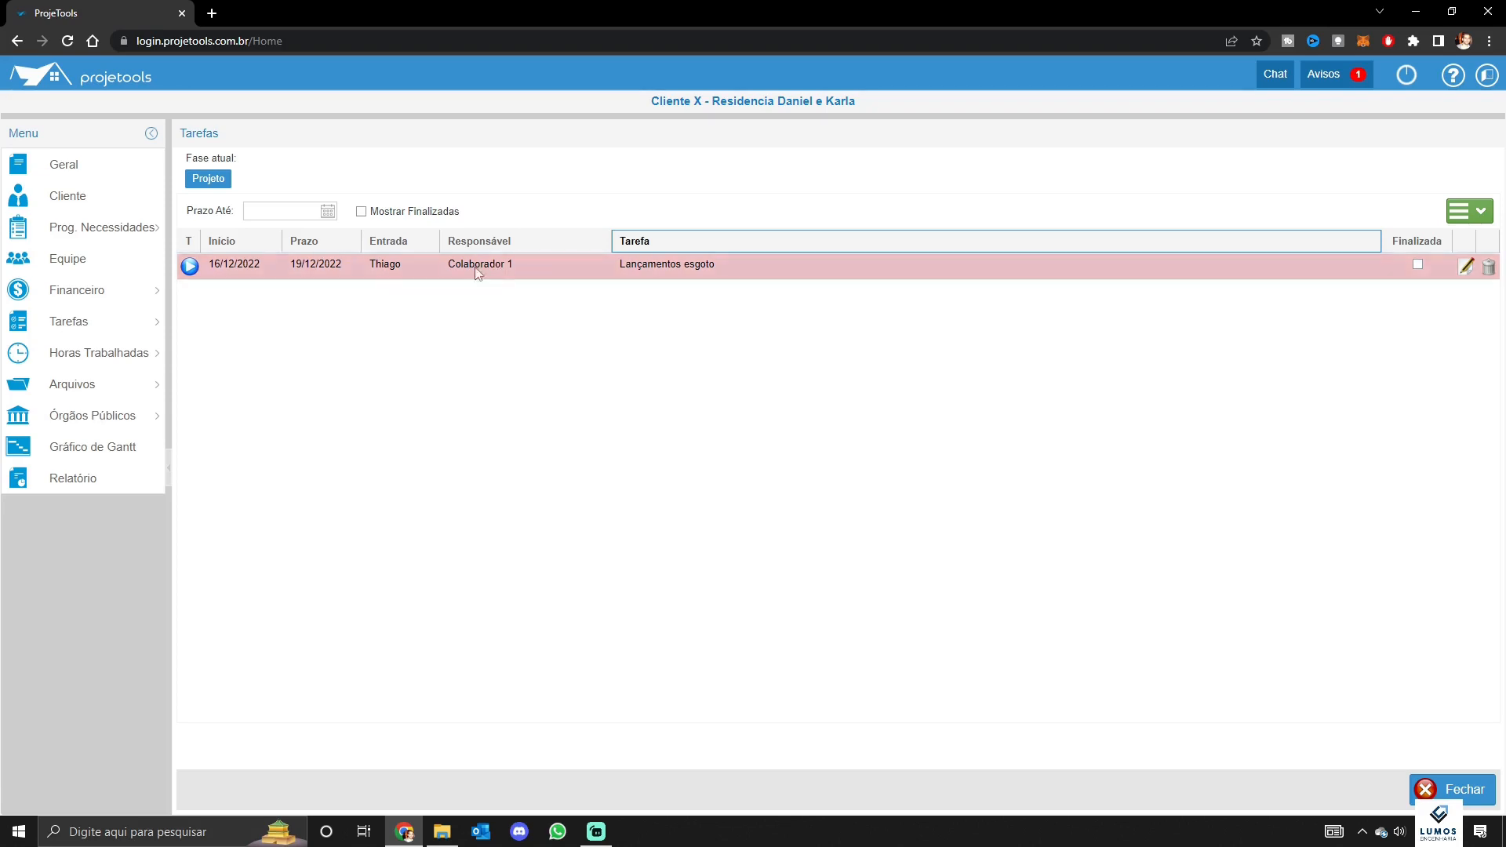
Try starting the Lançamentos esgoto timer and dismiss the assignee-only error
mouse_move(112, 357)
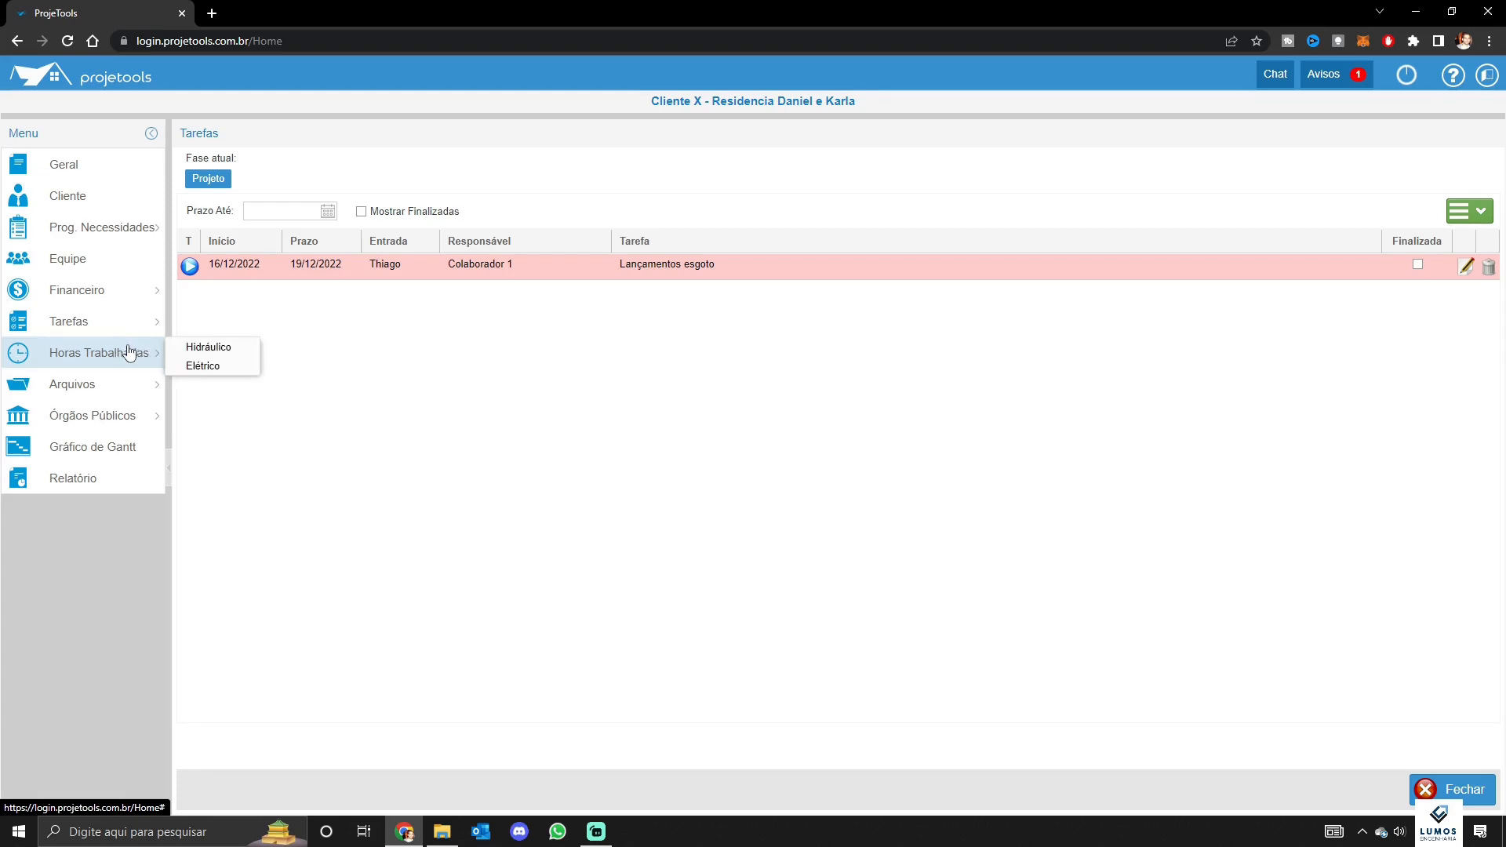
click(190, 266)
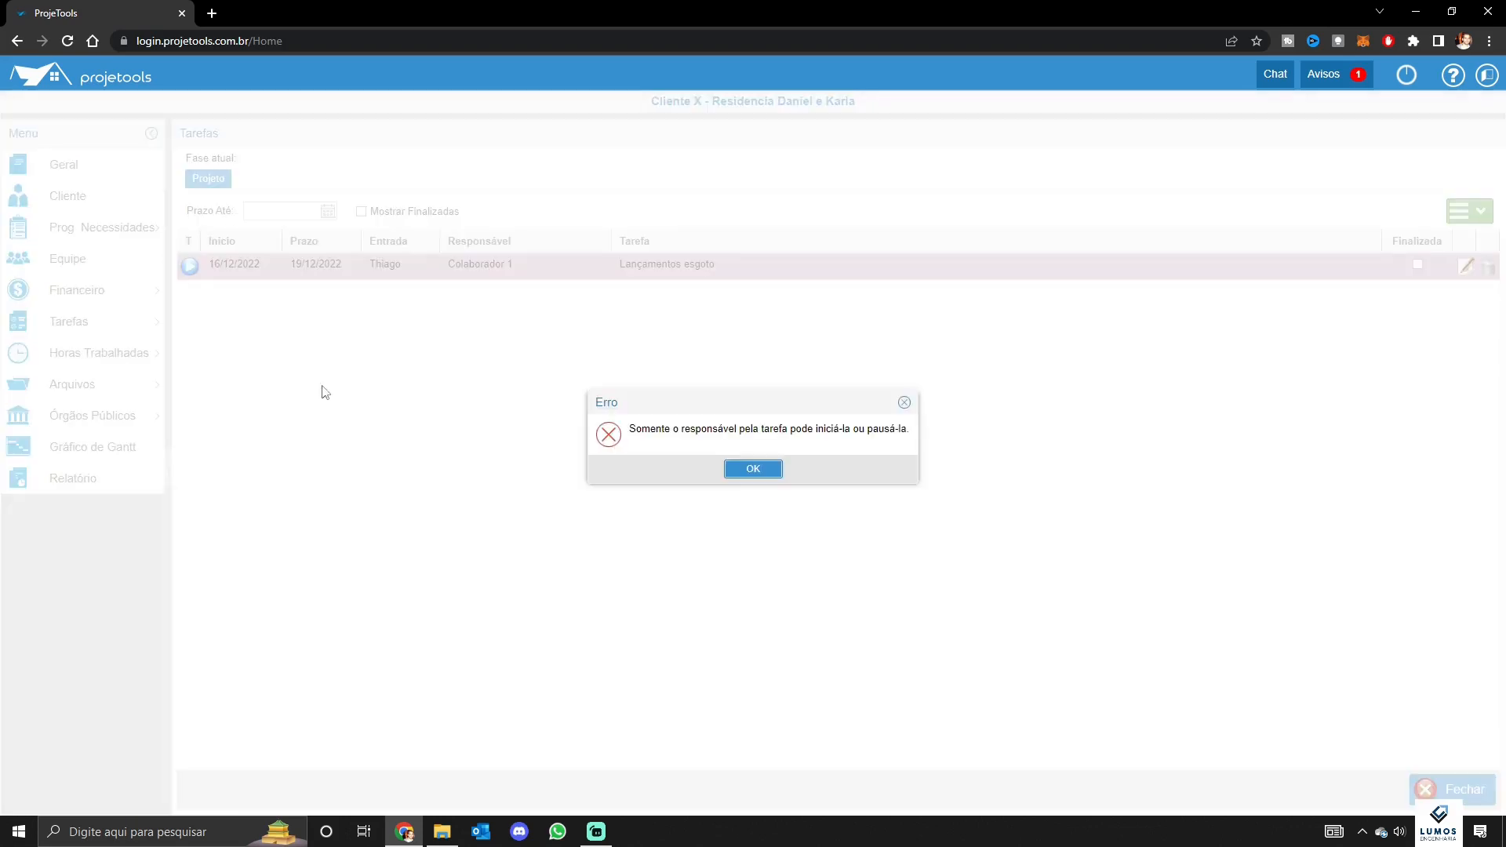
click(753, 471)
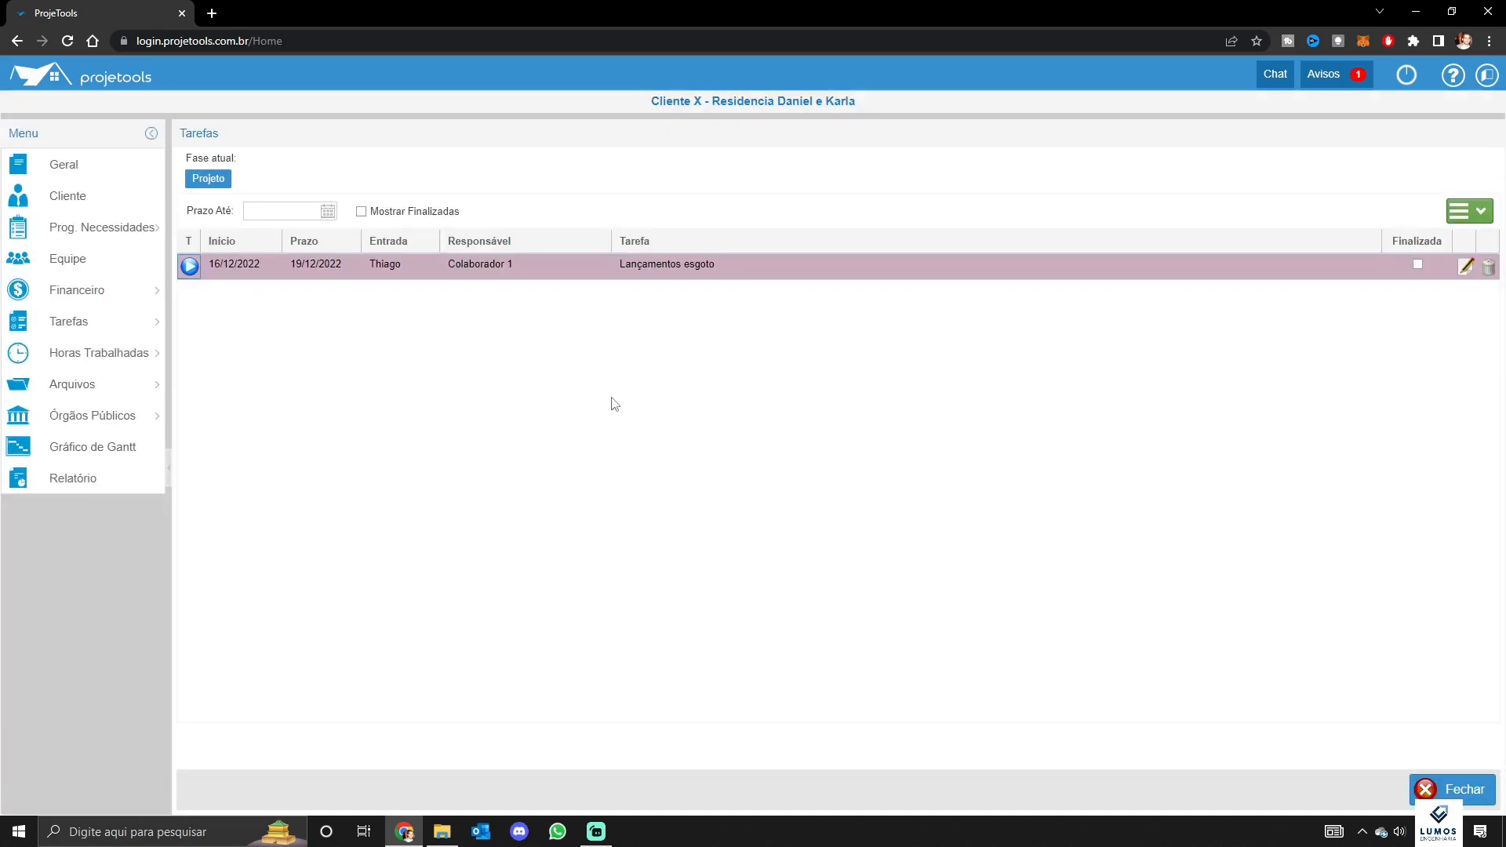
Add task 'Checar interferências com estrutura' due 21/12/2022, assigned to the technical lead, priority Baixa
click(1463, 213)
click(1463, 237)
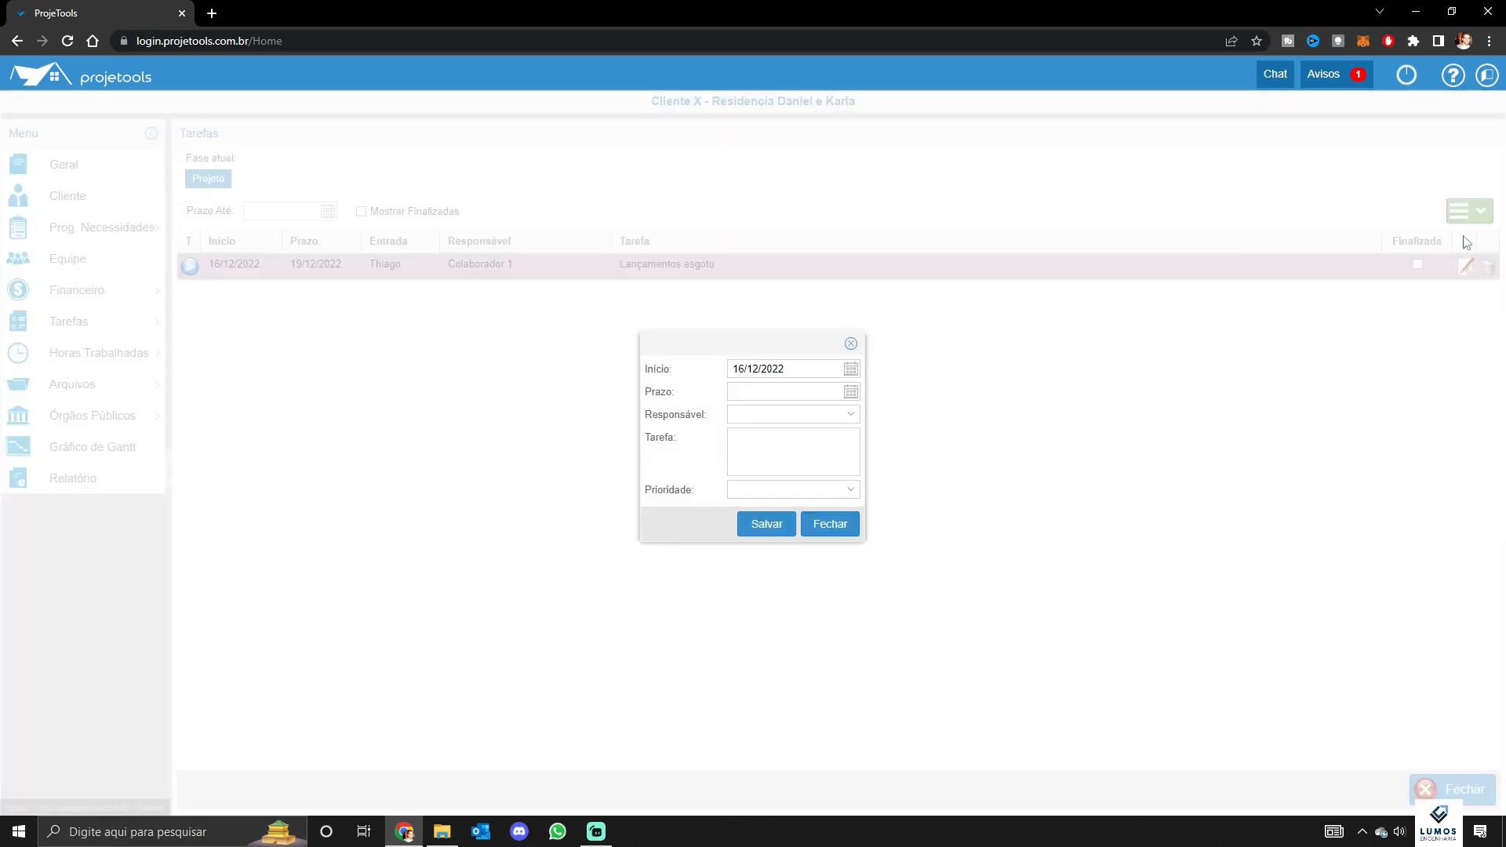
click(792, 392)
click(851, 392)
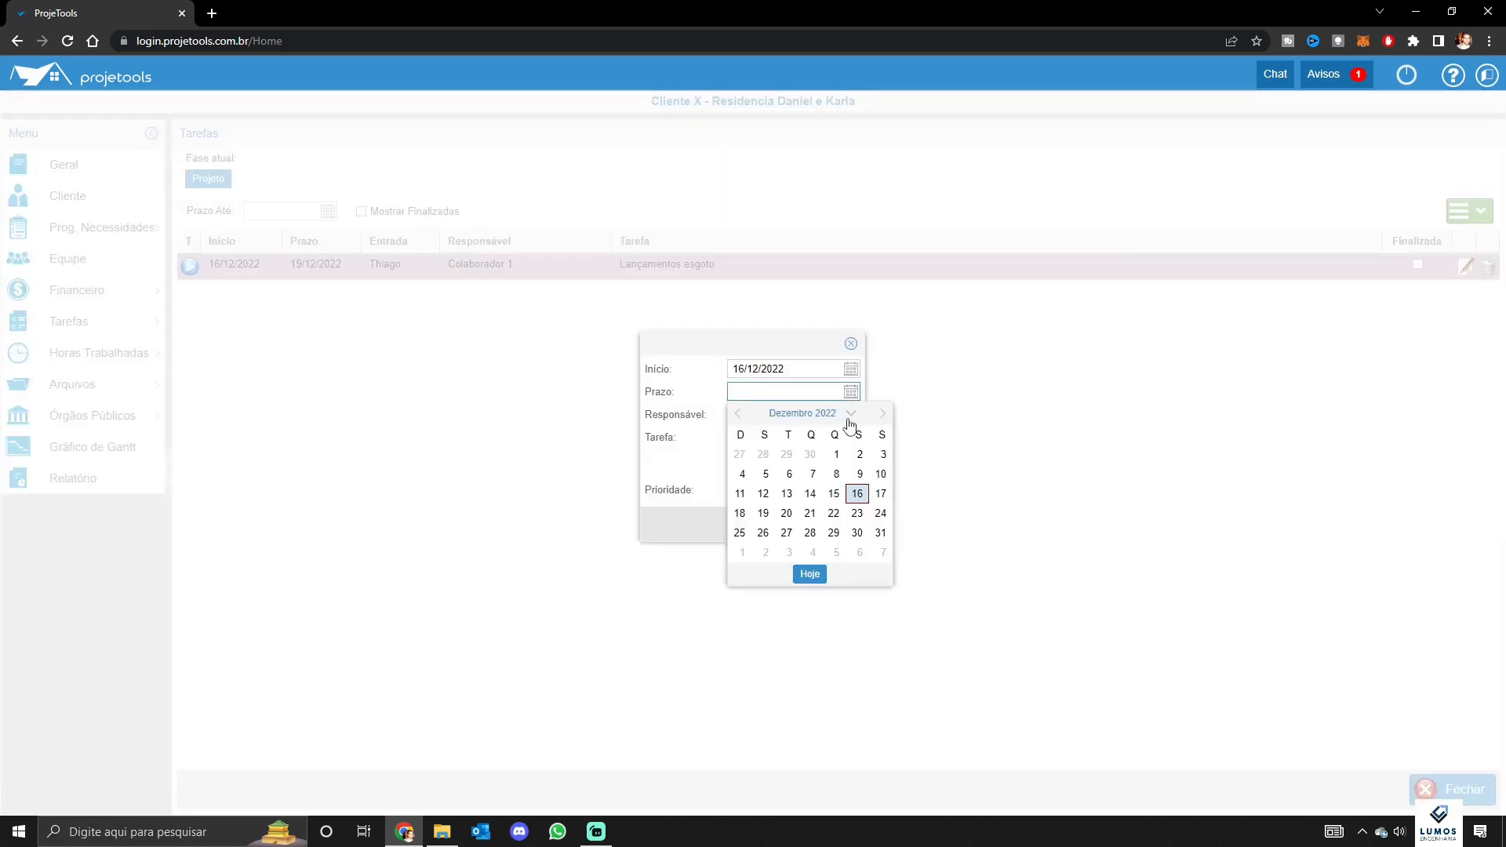
click(811, 510)
click(776, 416)
click(777, 452)
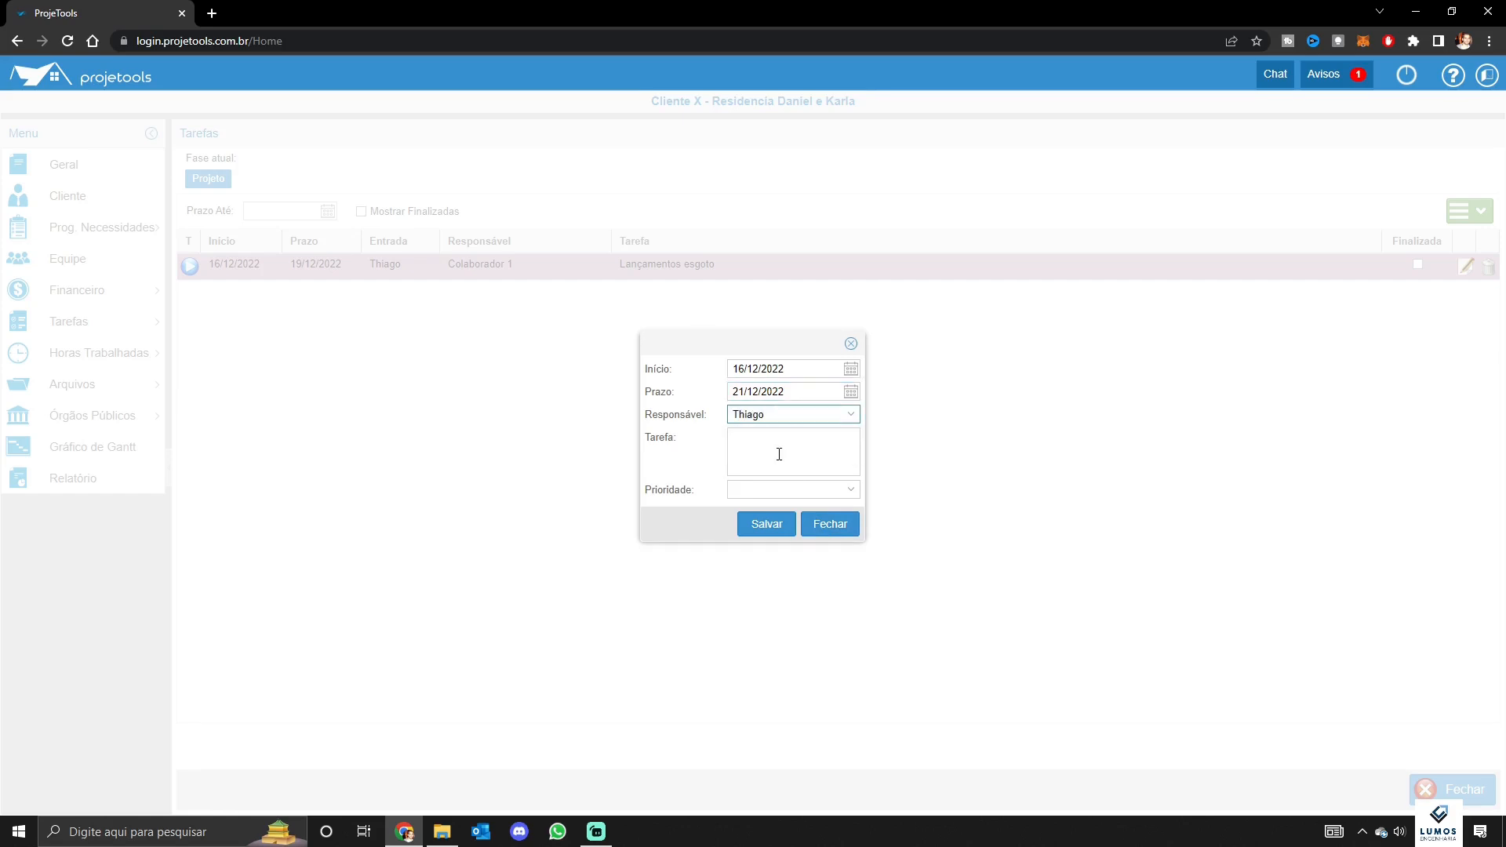
click(765, 441)
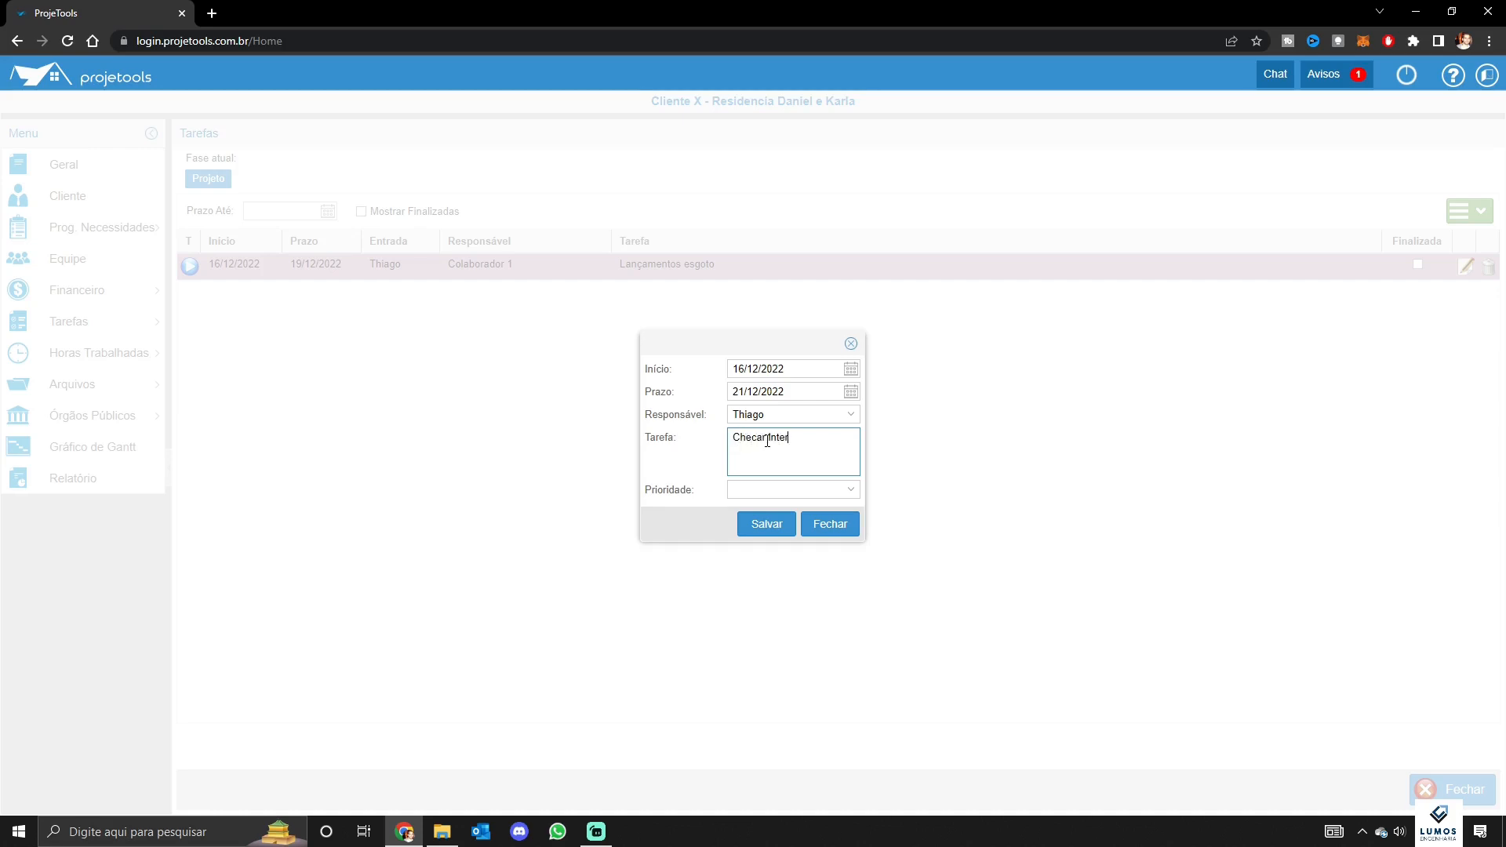
text(Checar Interferências com estrutura)
click(794, 487)
click(787, 524)
click(775, 529)
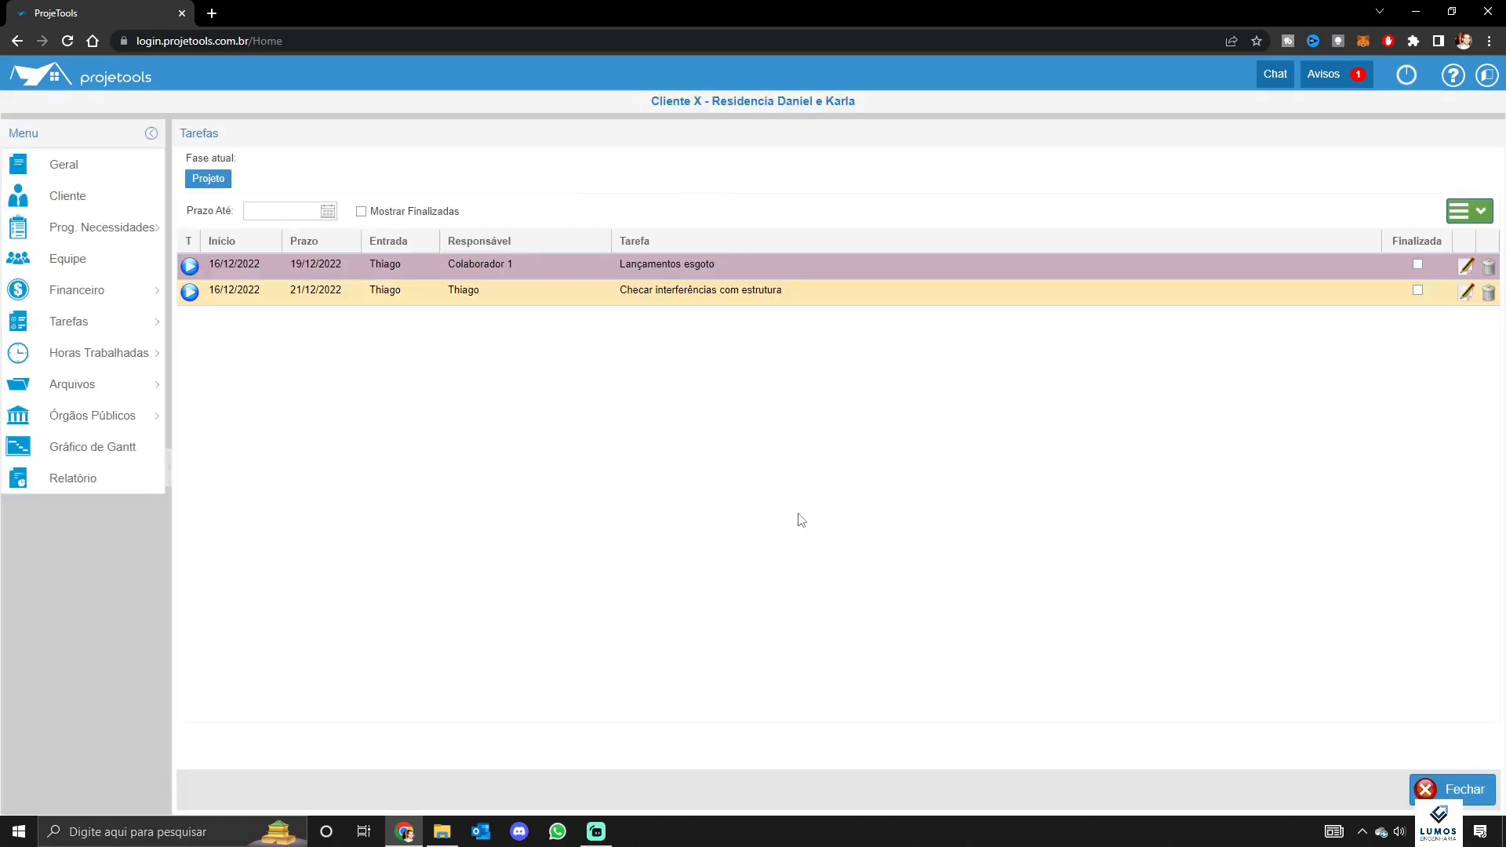
Time about nine seconds of work on the Checar interferências task and open the worked-hours log
click(196, 298)
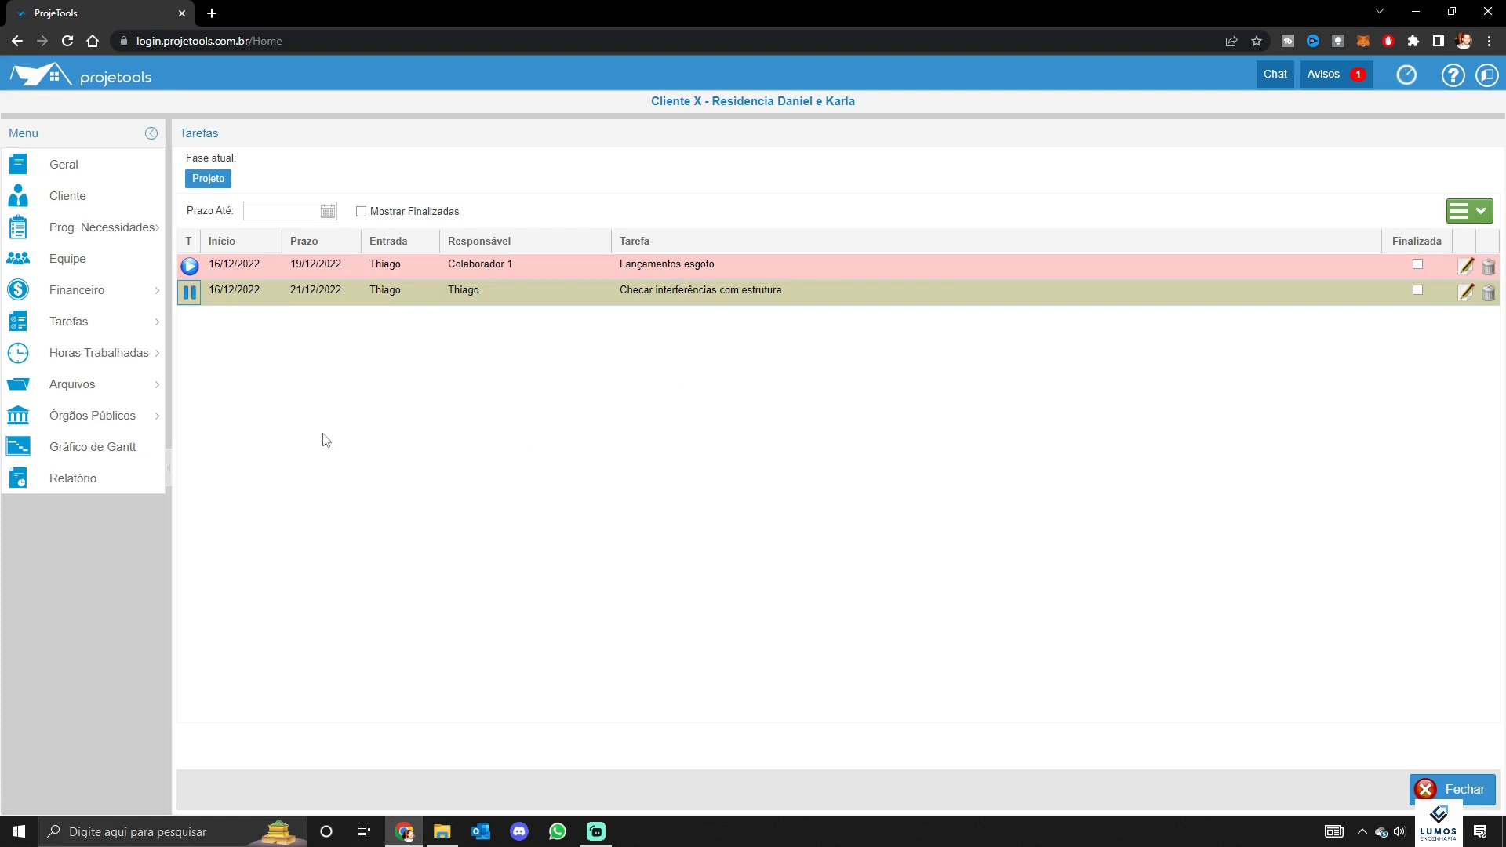
click(190, 293)
mouse_move(191, 357)
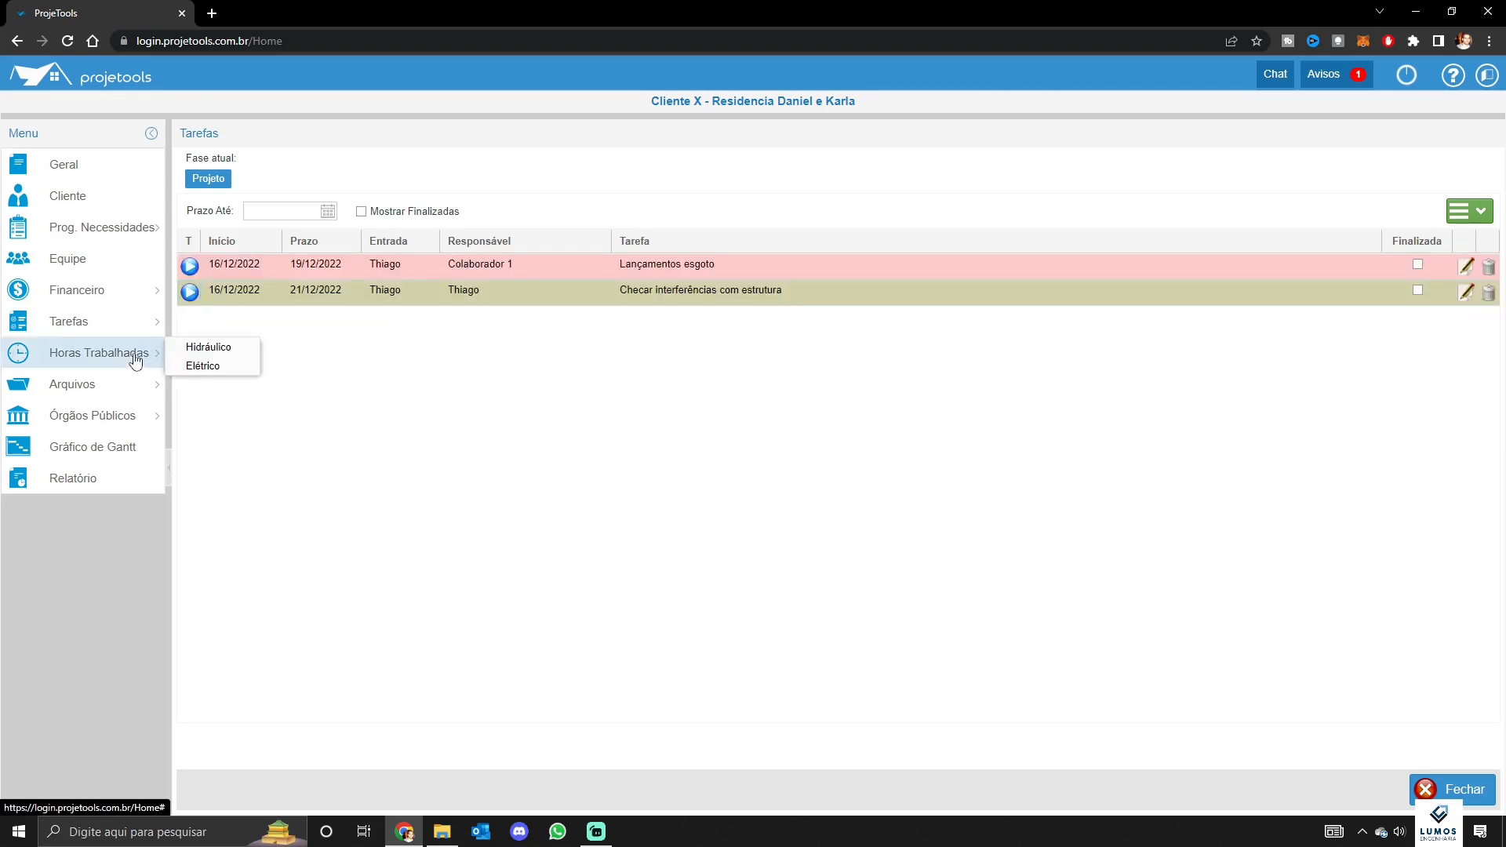
click(218, 362)
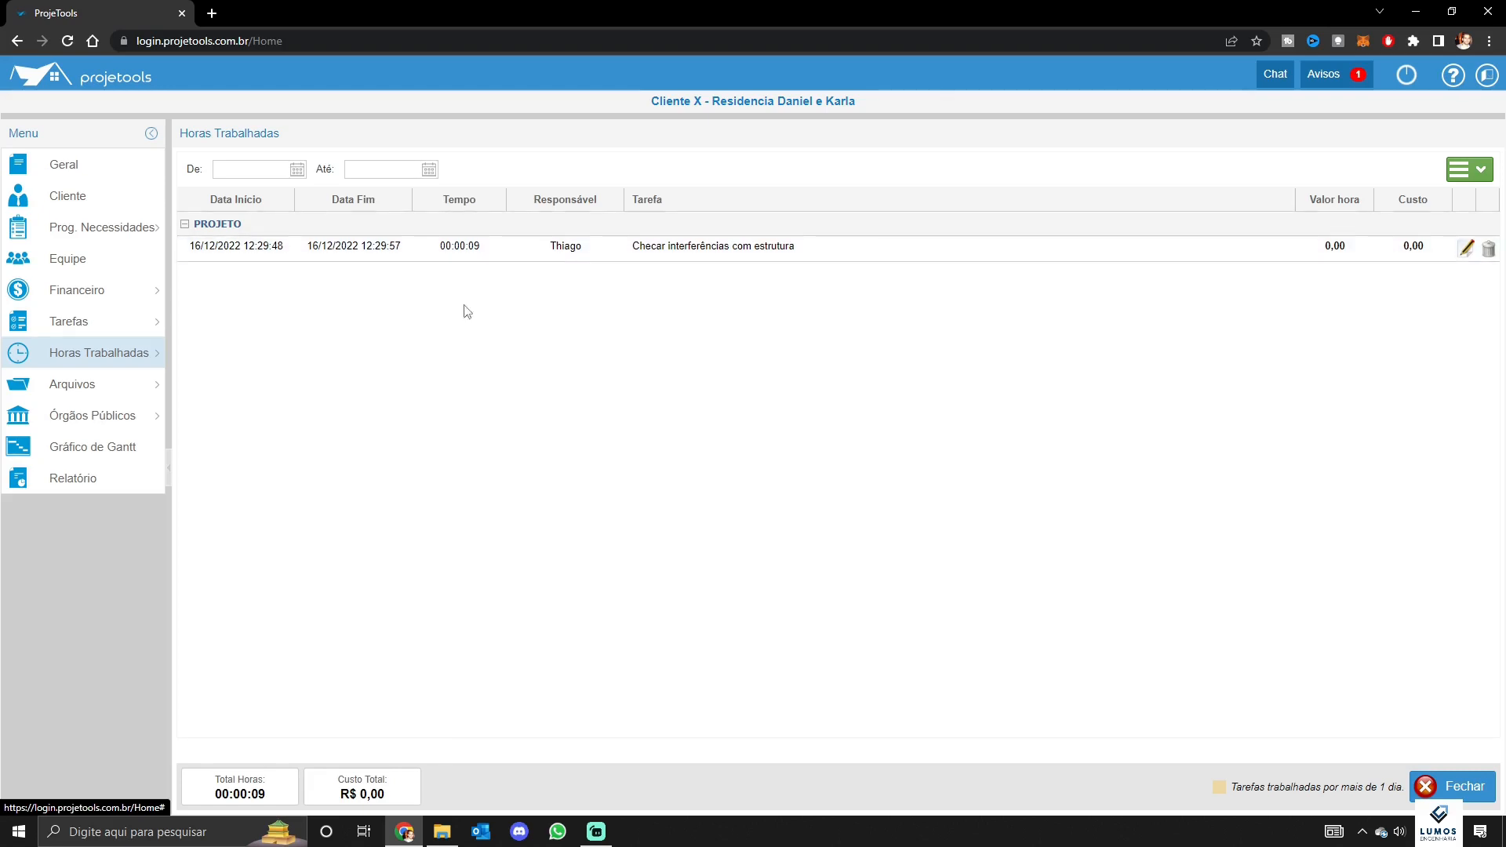
View the Horas Trabalhadas log showing the single 00:00:09 entry and R$ 0,00 total
mouse_move(114, 385)
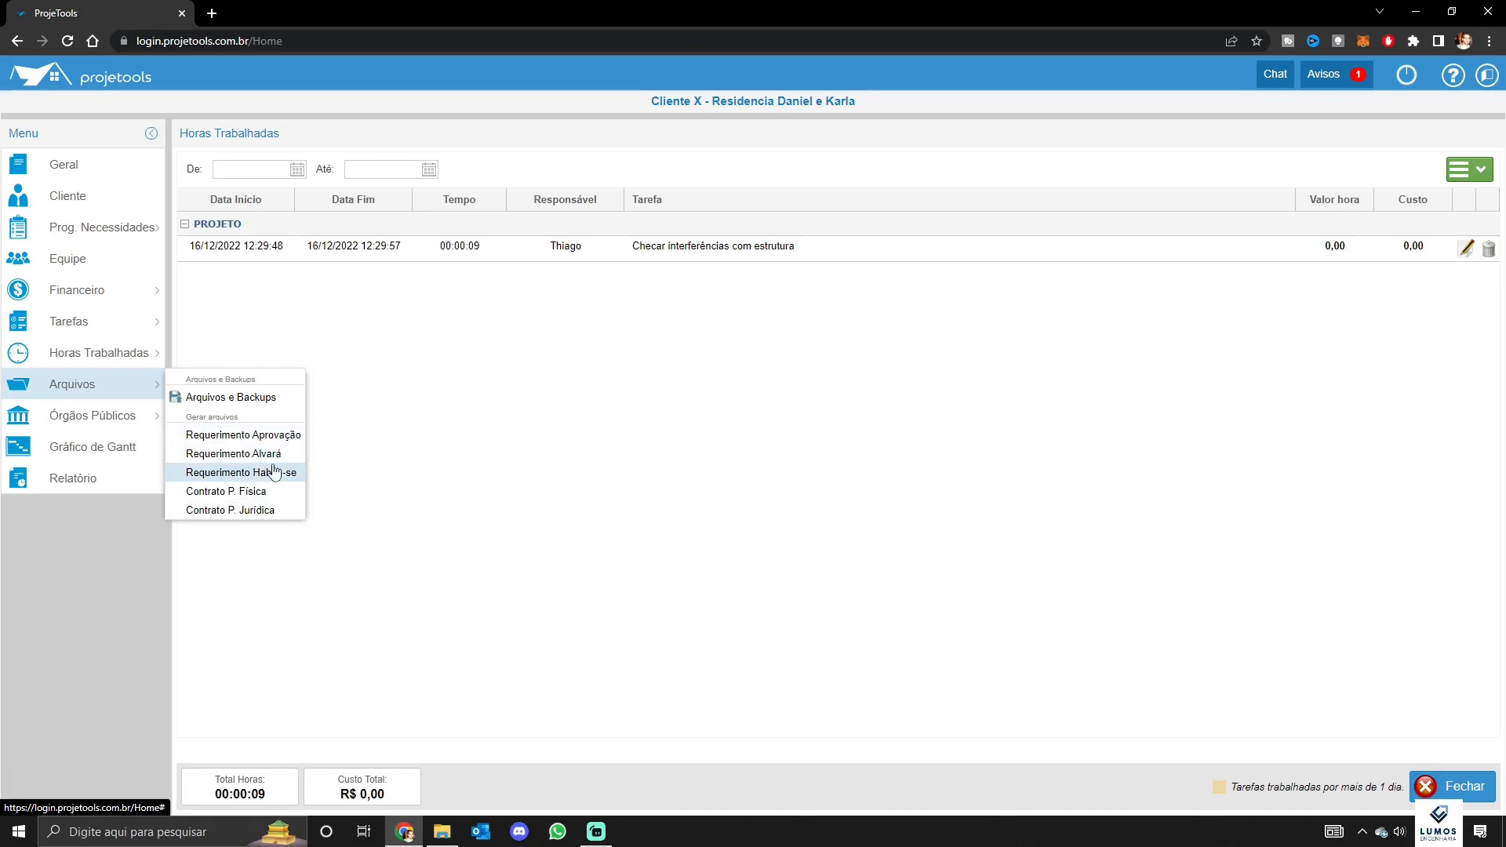
click(243, 511)
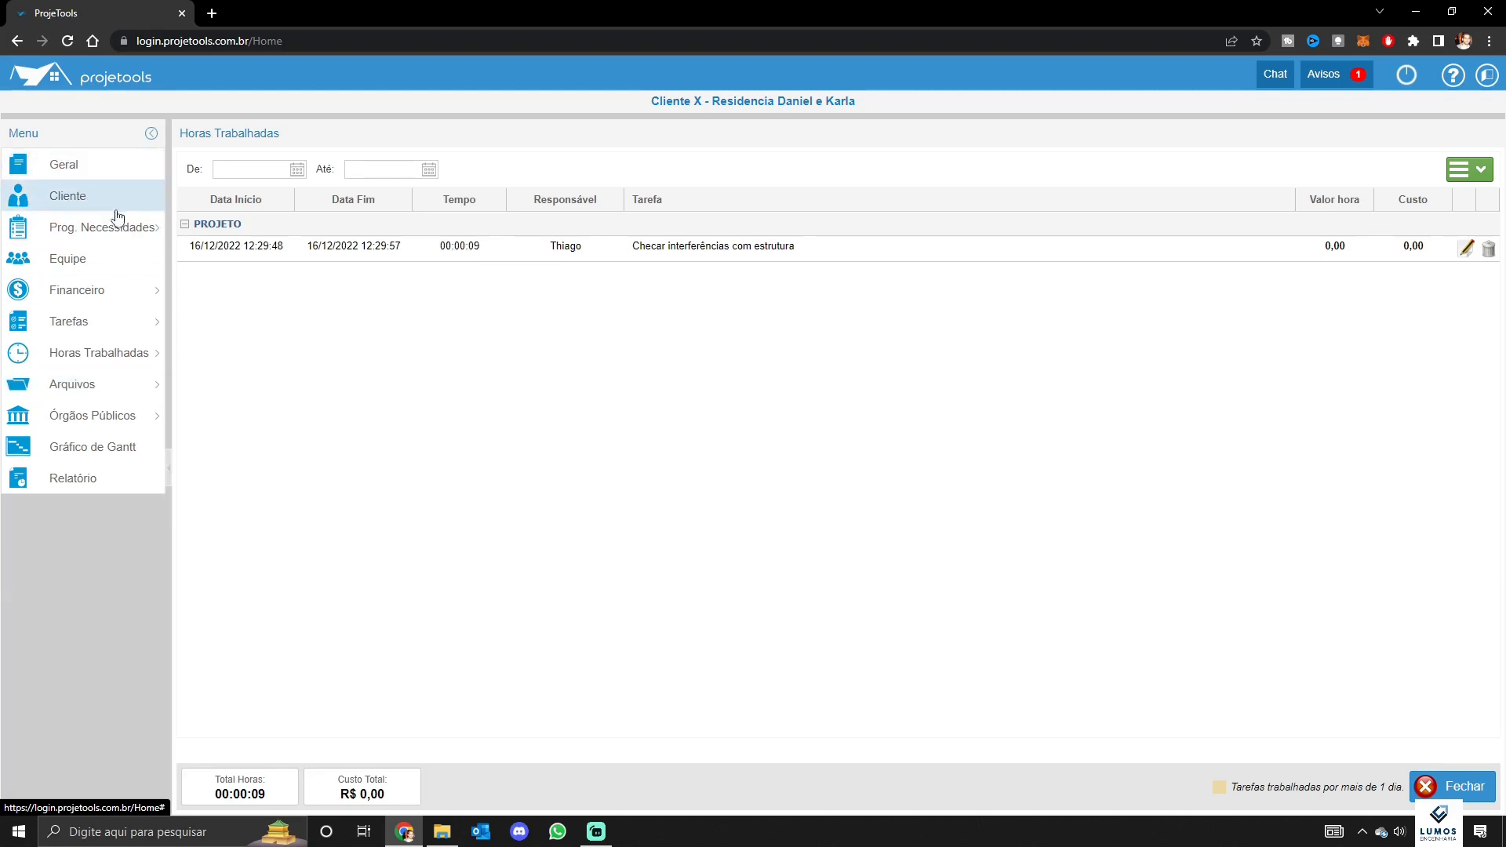
click(110, 301)
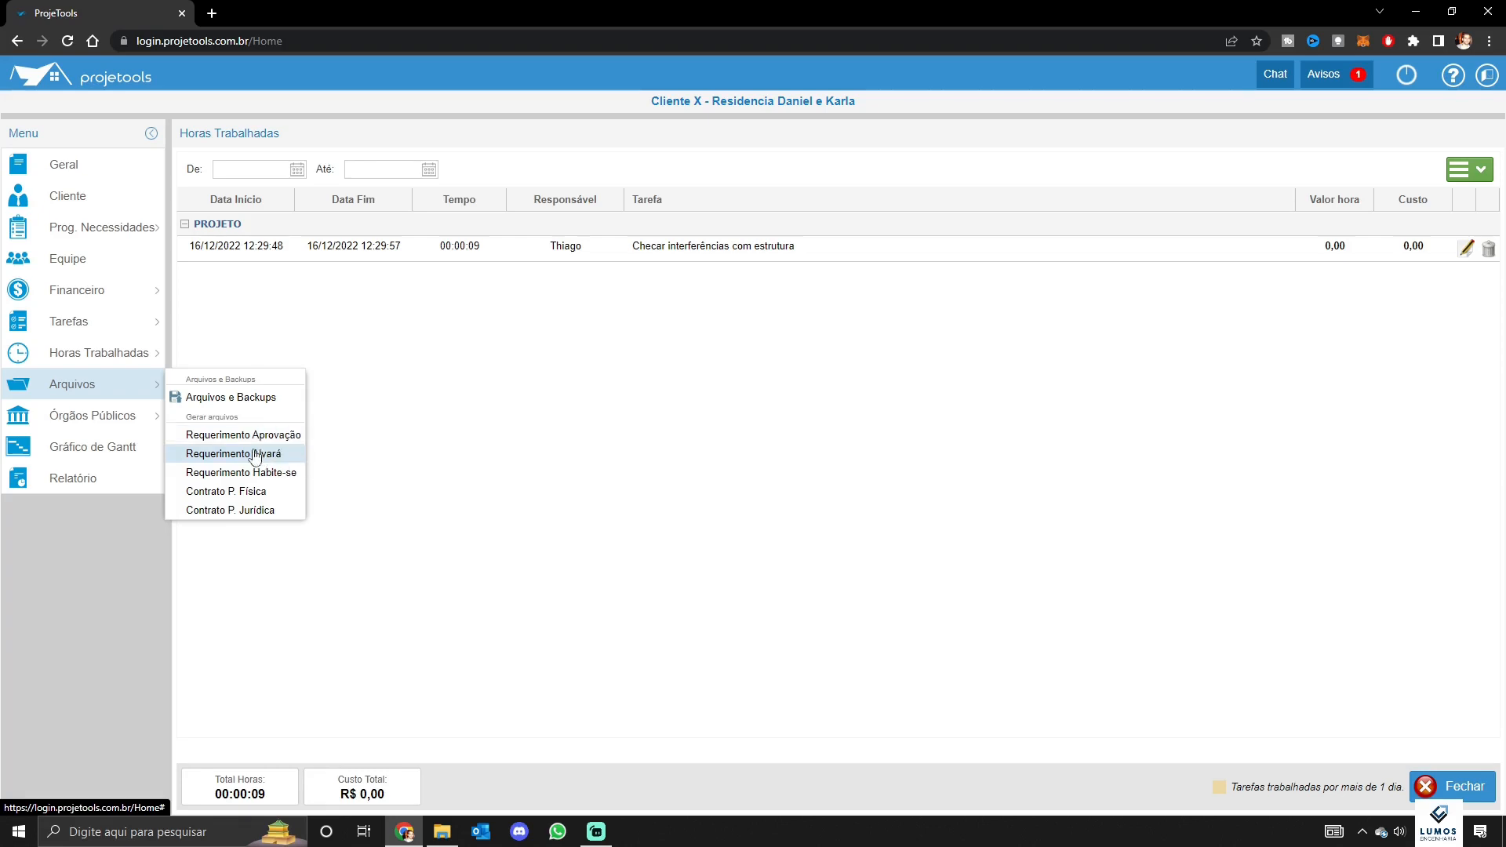
mouse_move(97, 417)
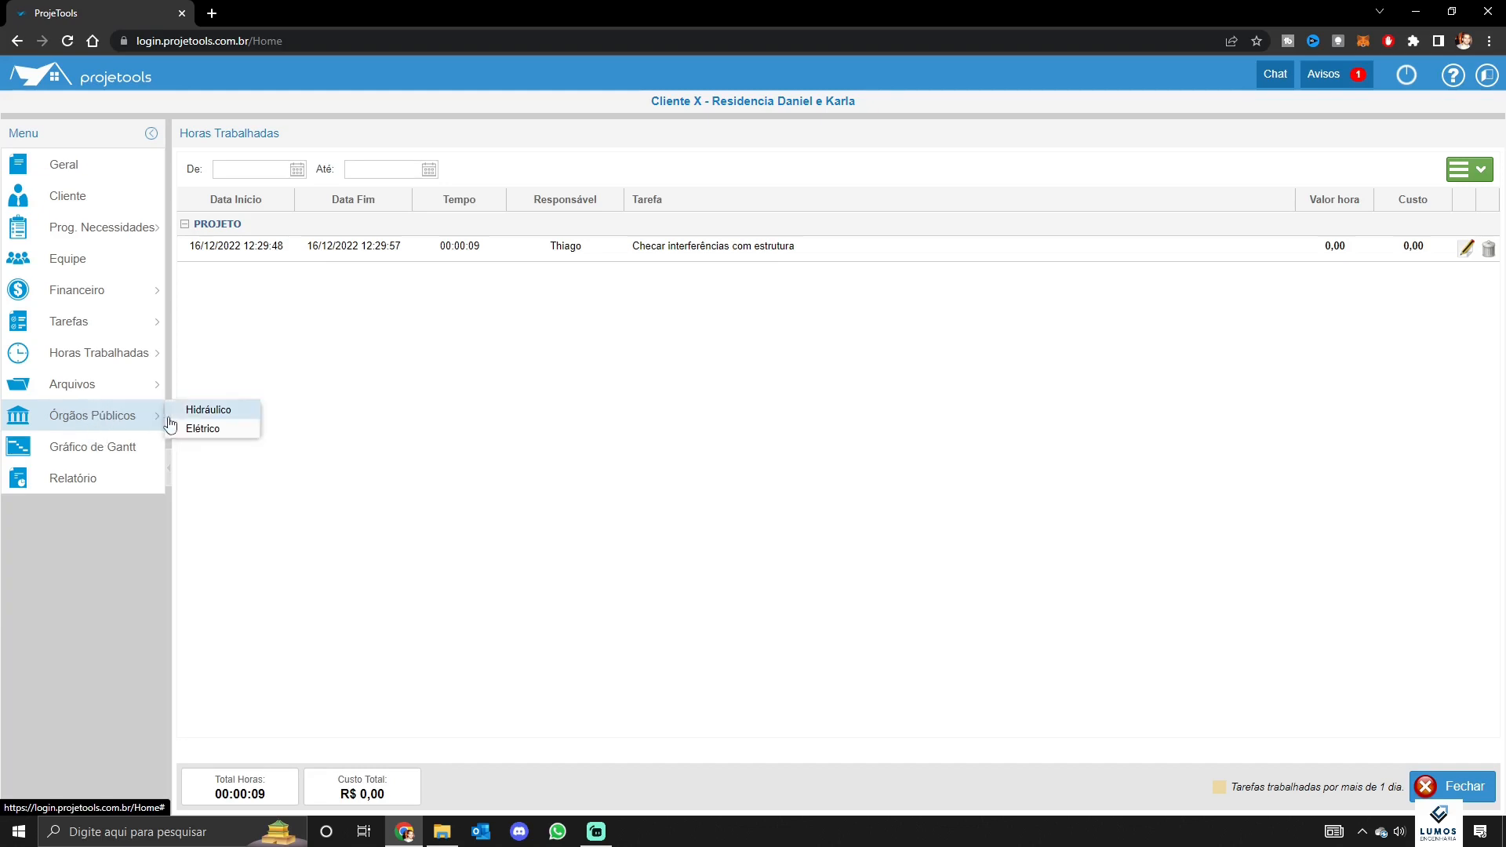
click(199, 427)
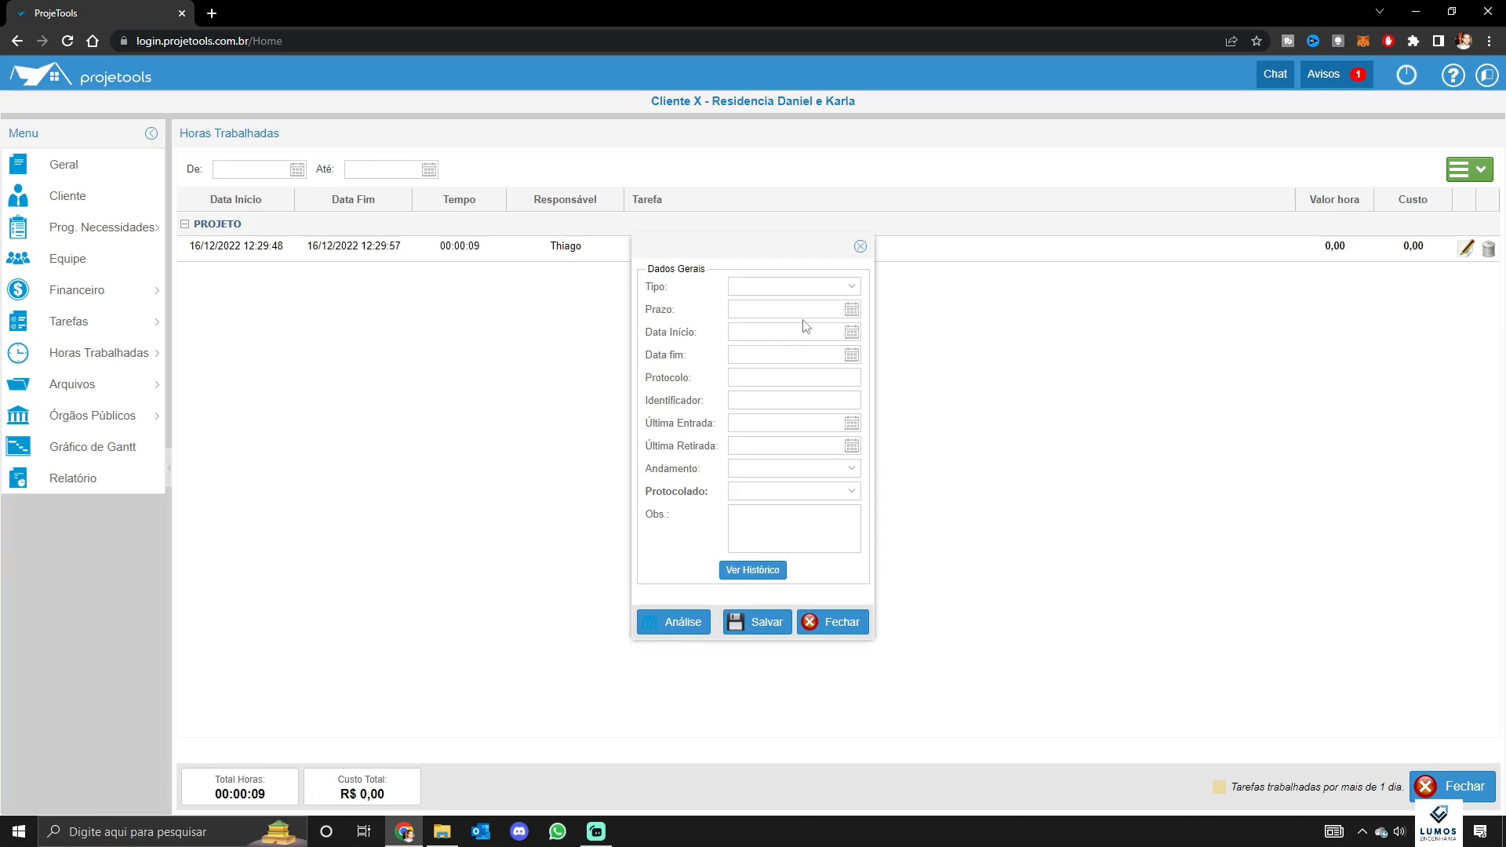
click(829, 495)
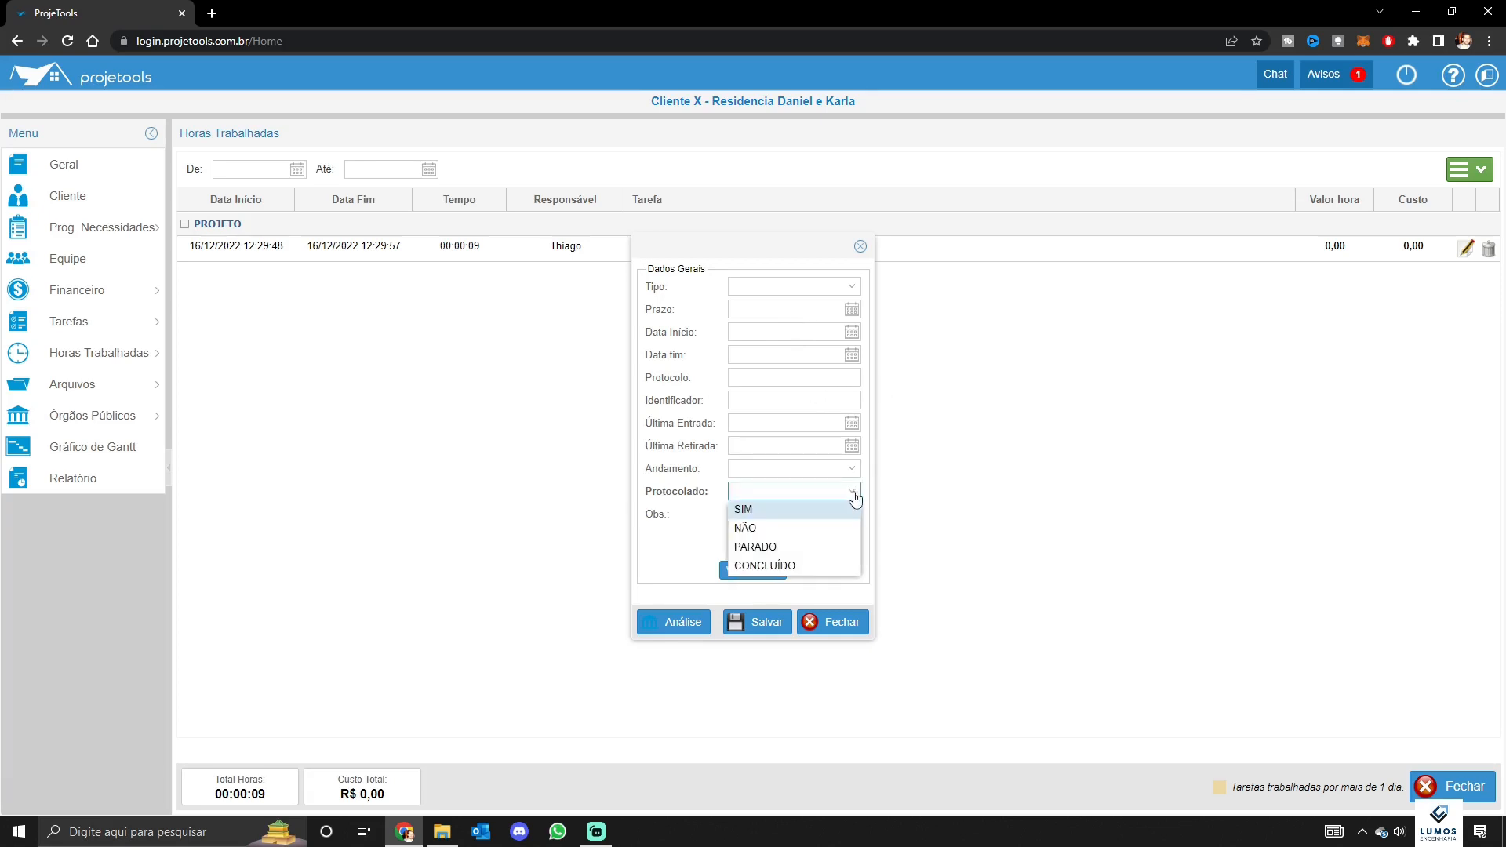
click(848, 518)
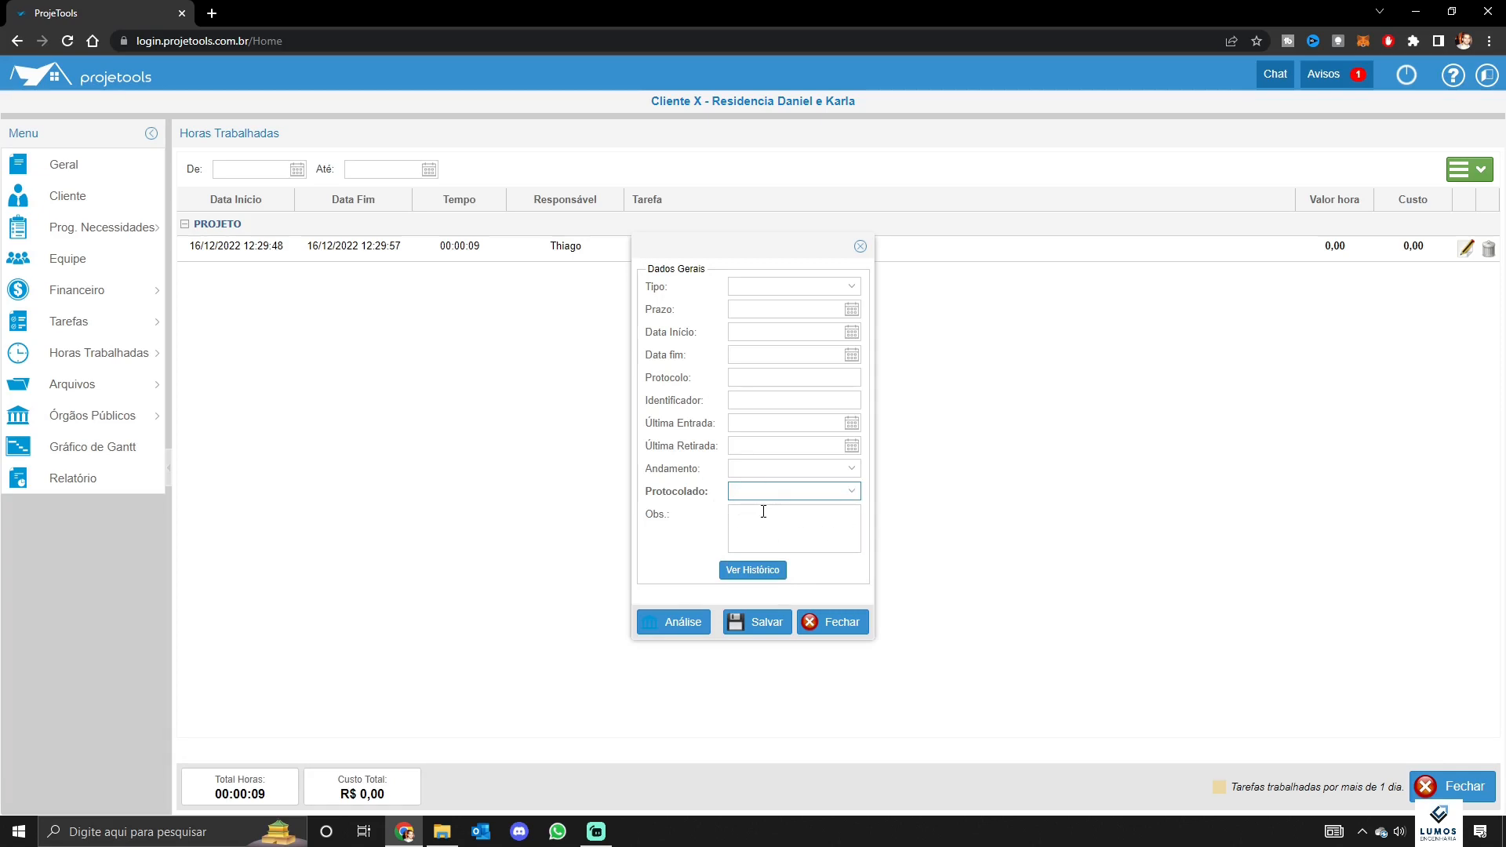
click(841, 624)
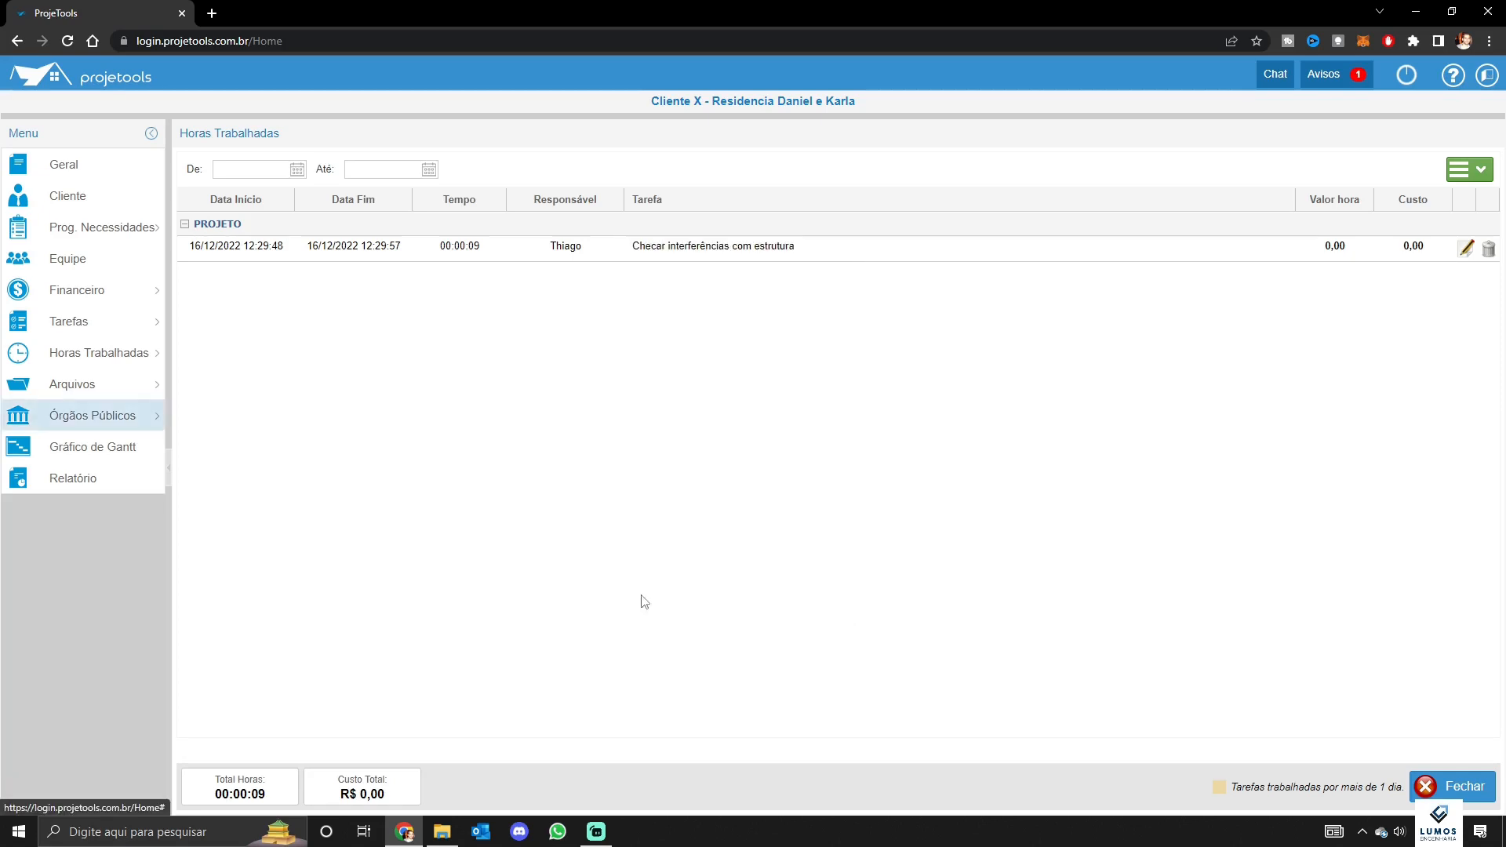
Show the Gantt chart with both Hidráulico tasks for December 2022, then read through and close the full project report
click(118, 451)
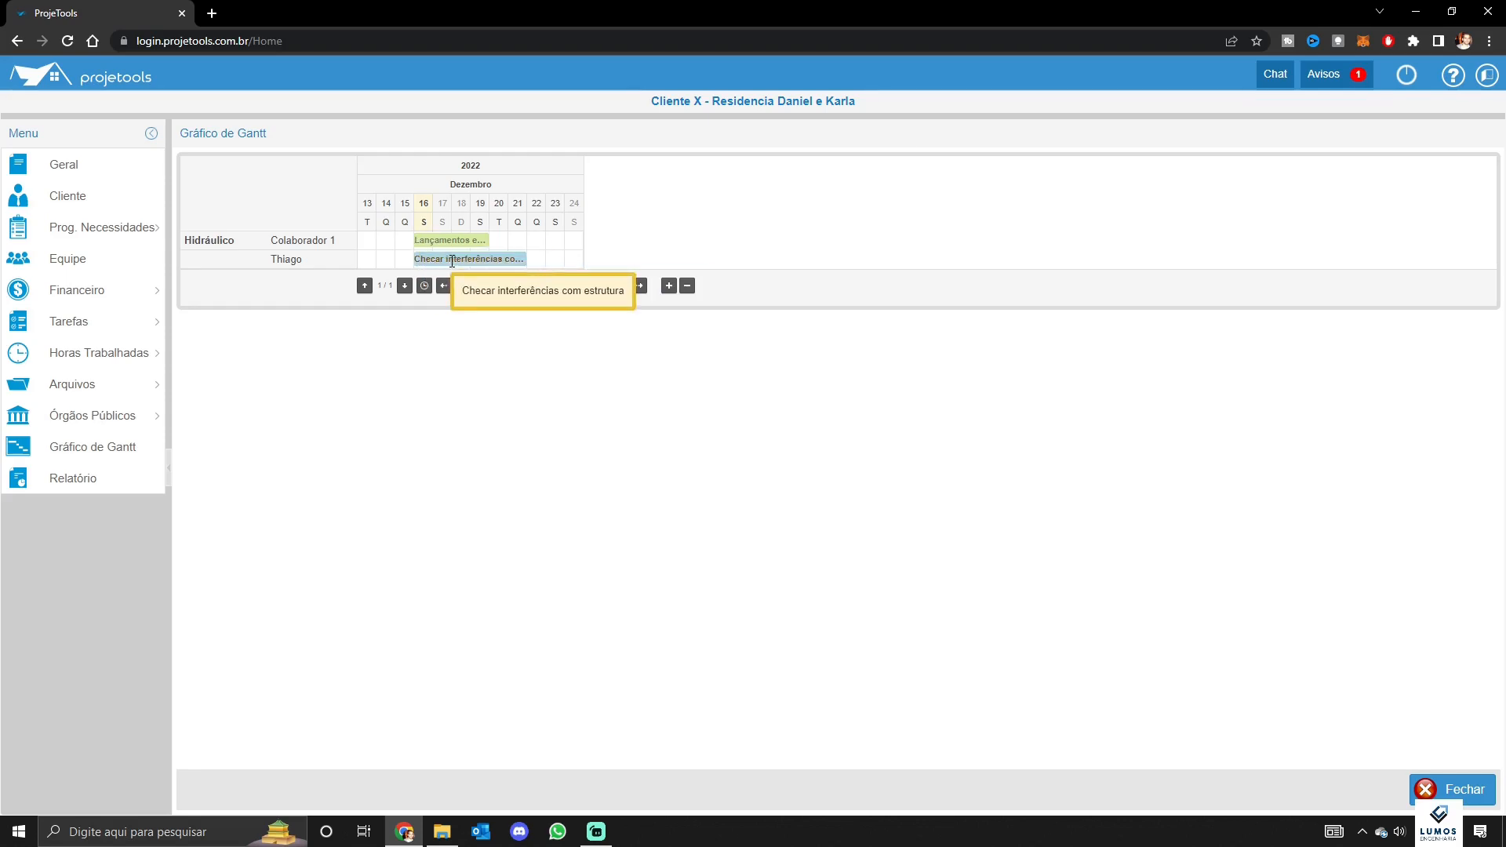
click(83, 487)
scroll(680, 459, down, 4)
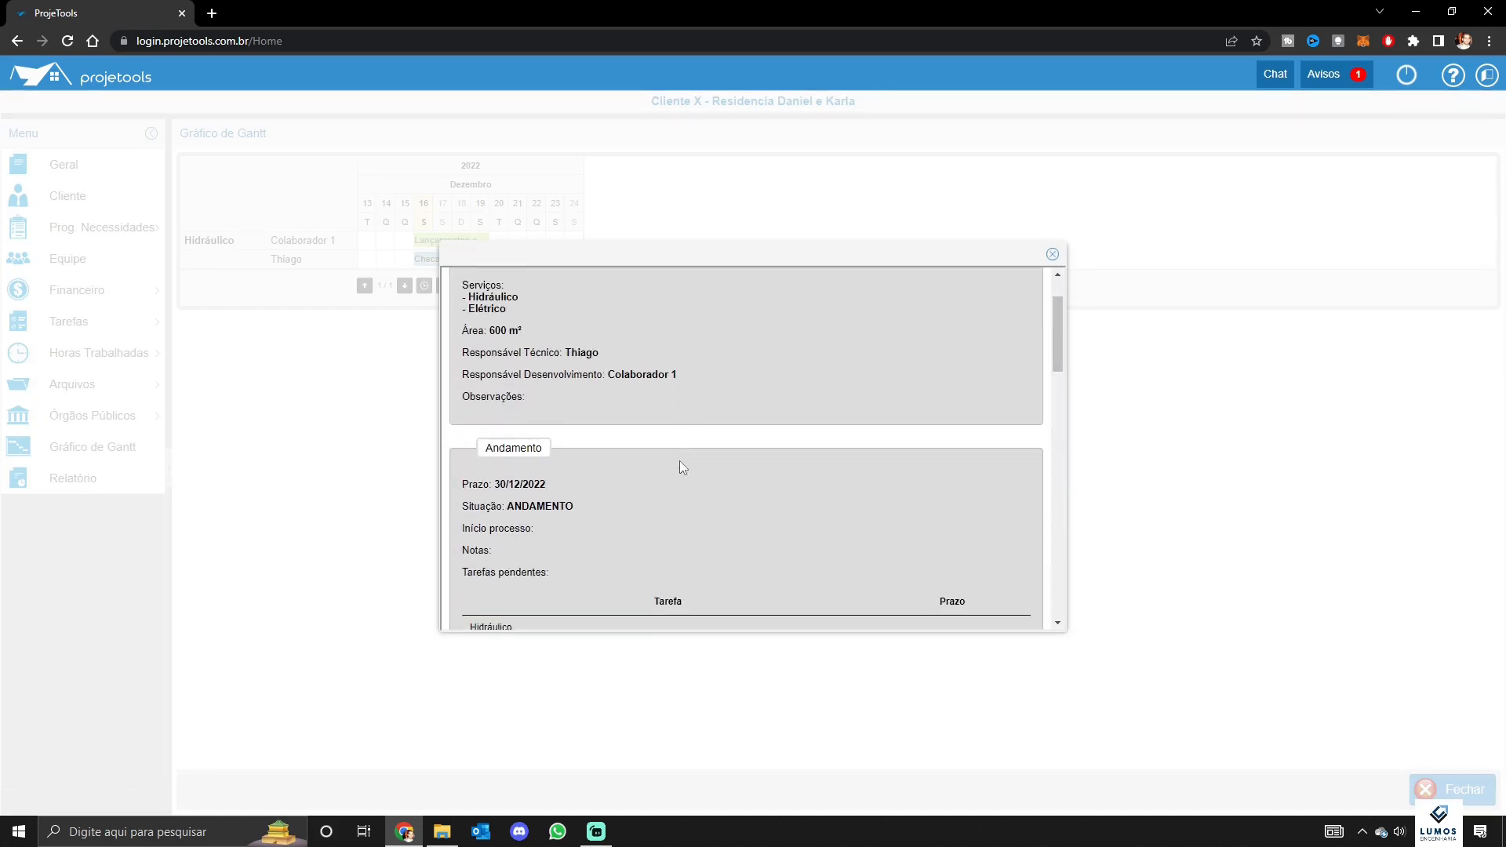
scroll(671, 392, up, 5)
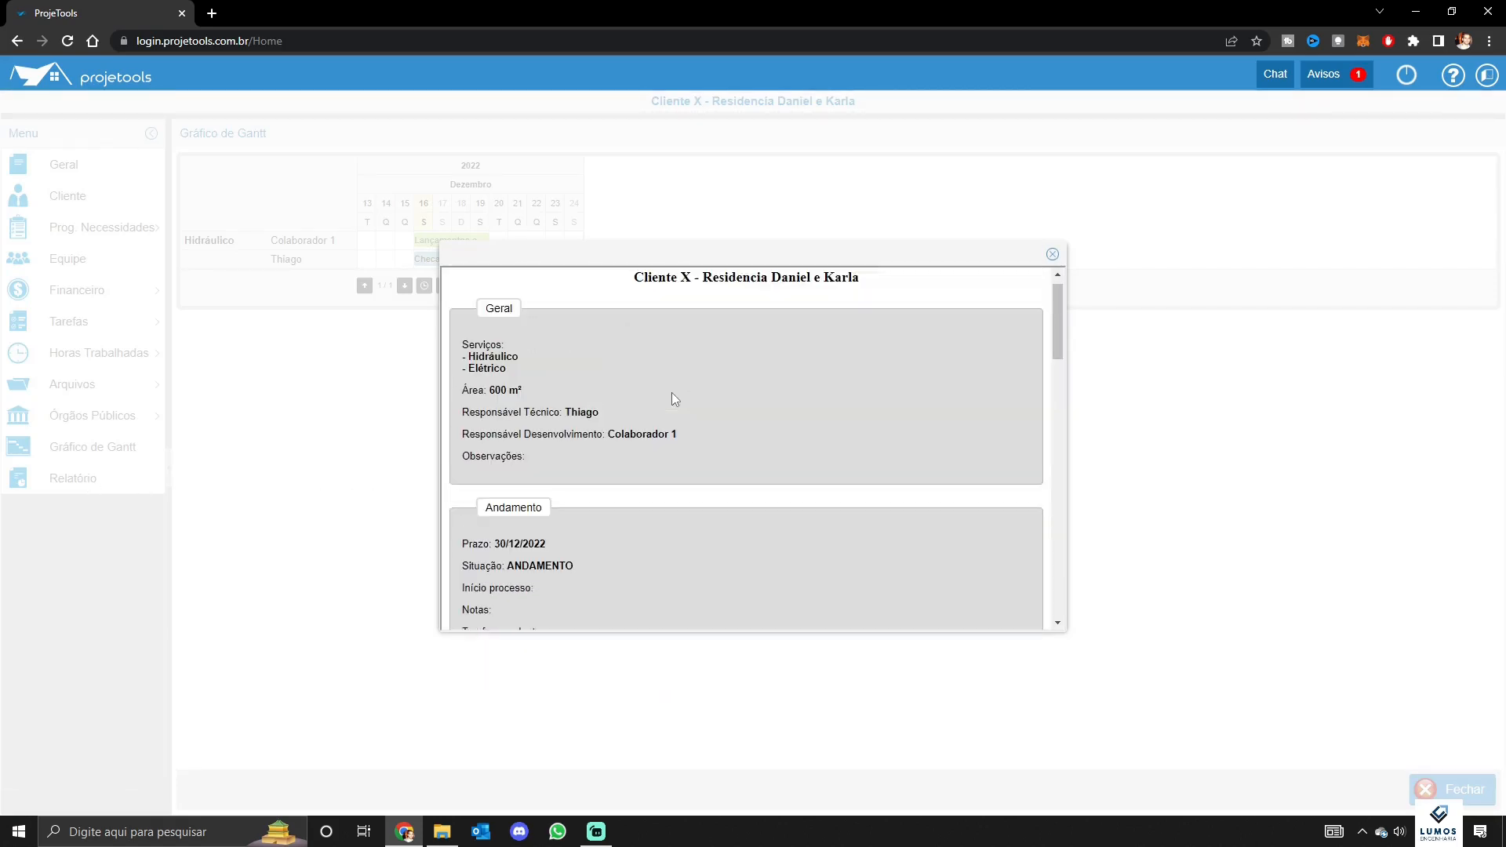
scroll(667, 393, down, 2)
scroll(690, 393, up, 1)
scroll(697, 402, up, 1)
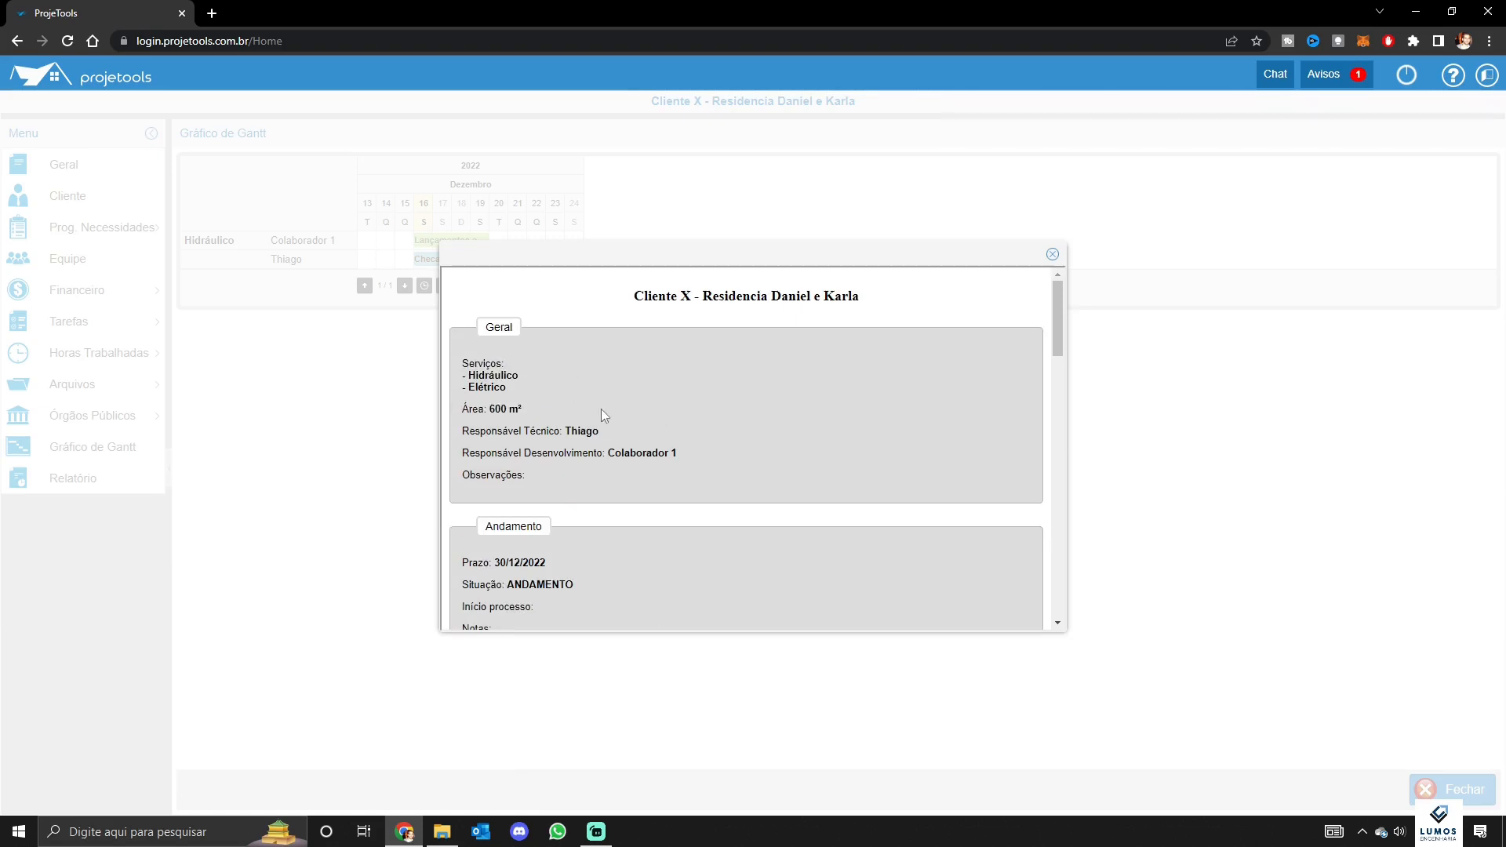
scroll(635, 411, down, 5)
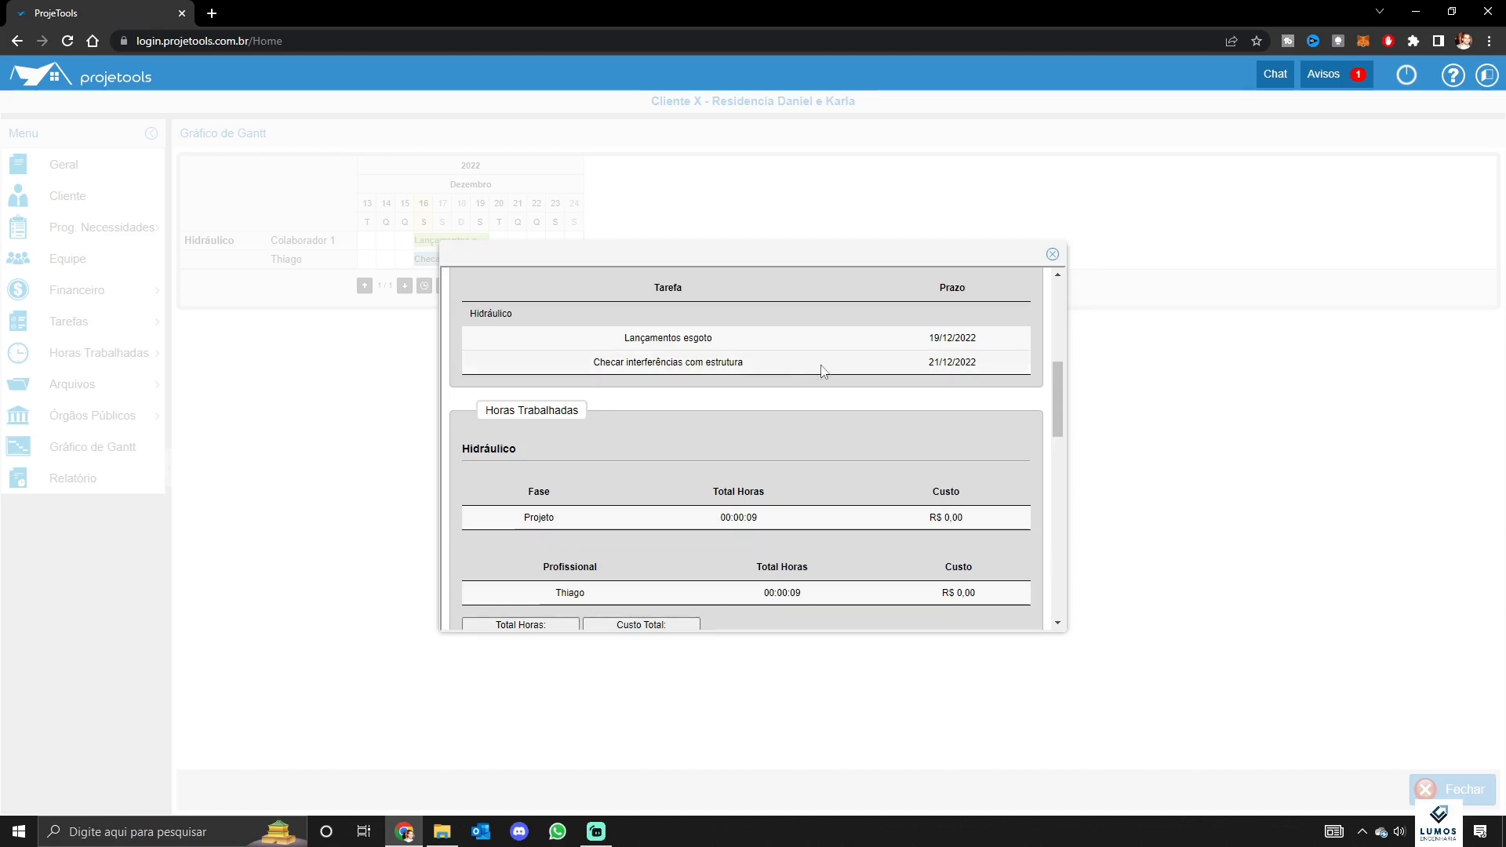
scroll(820, 370, down, 3)
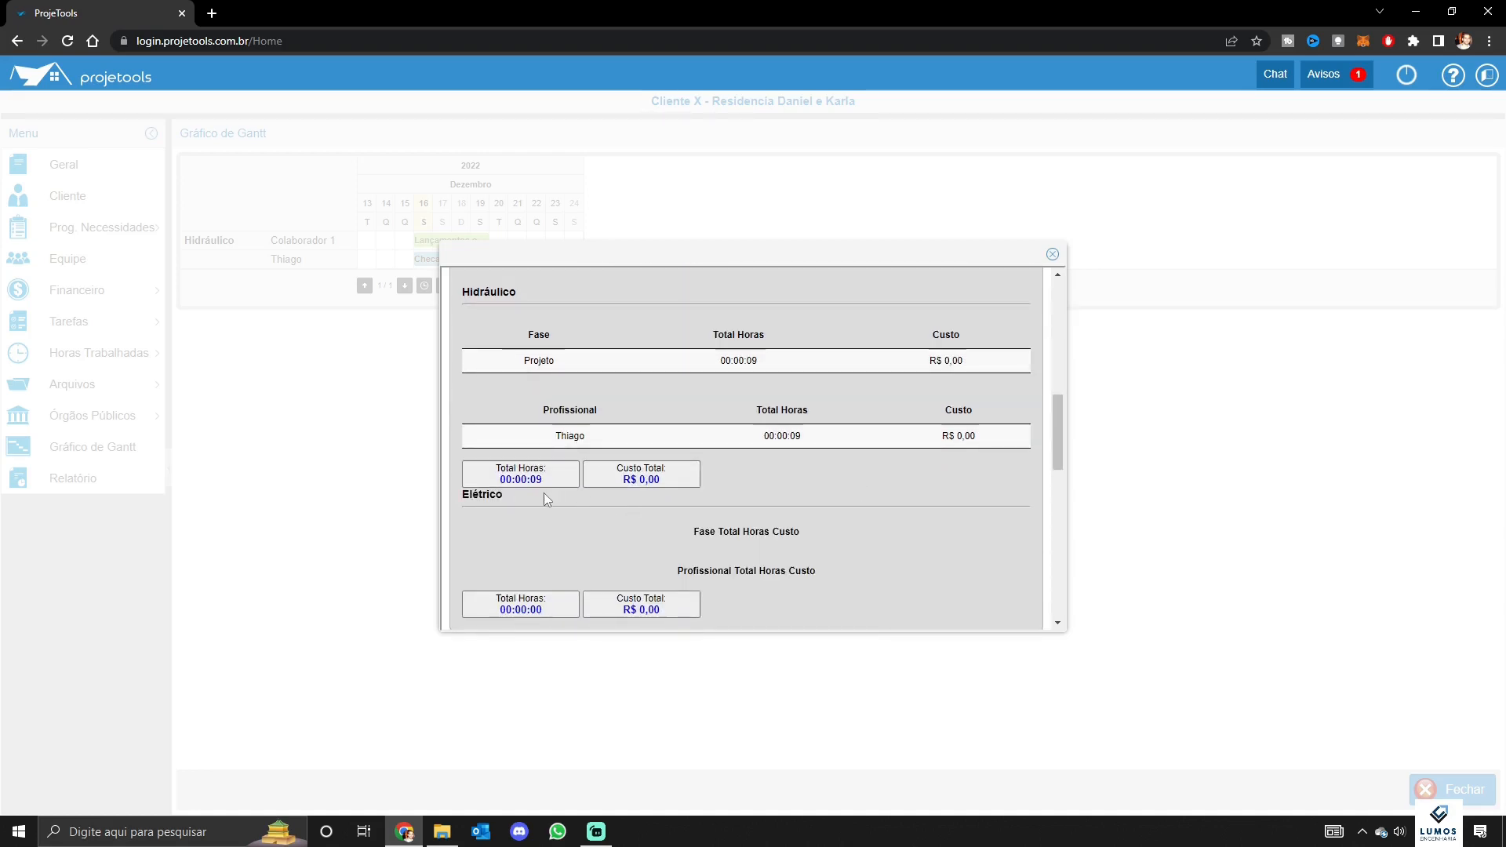
scroll(547, 499, down, 1)
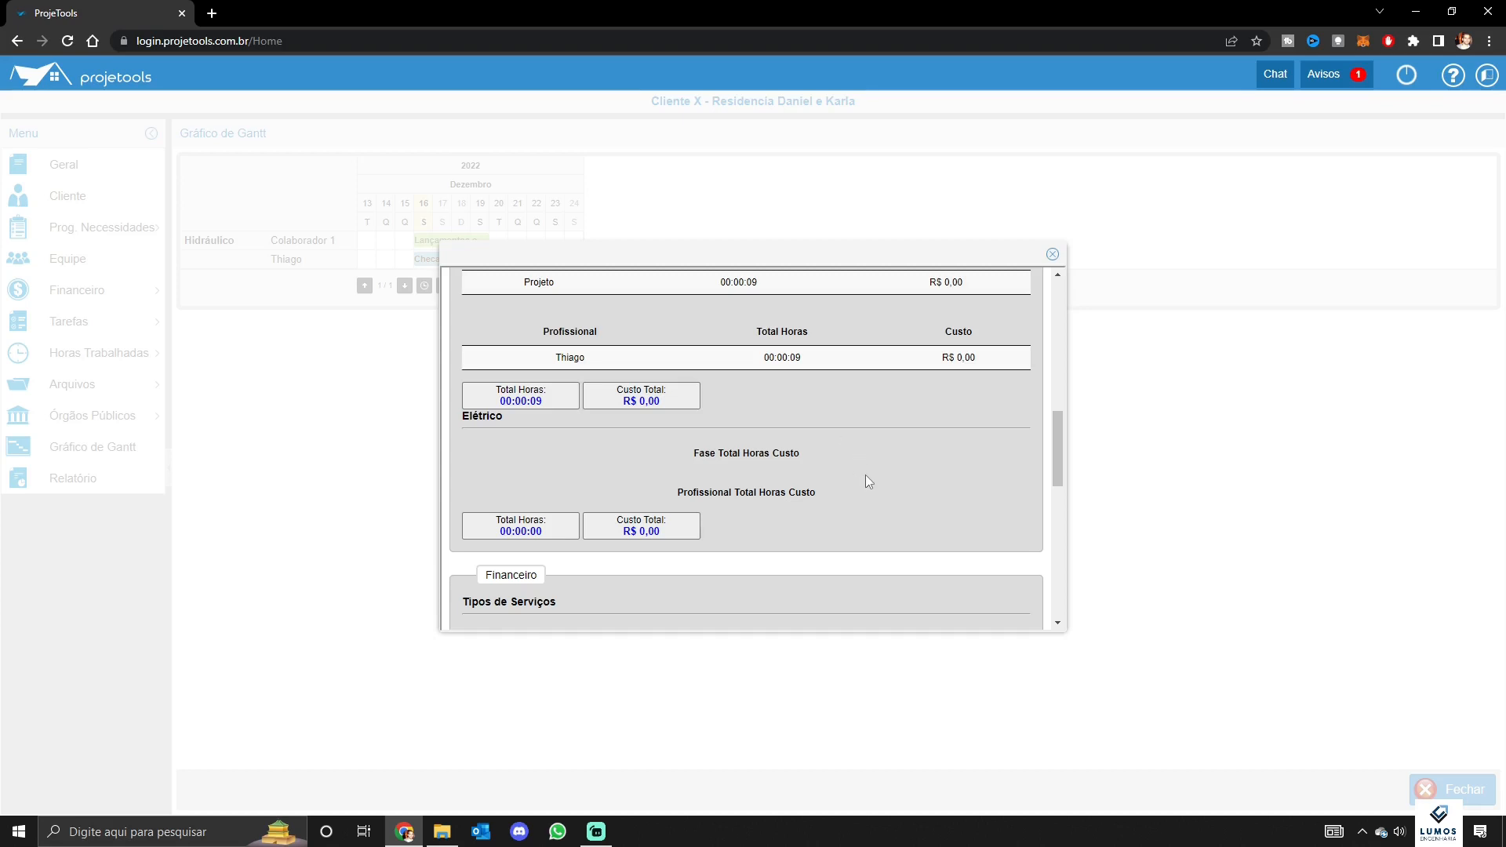
click(1052, 254)
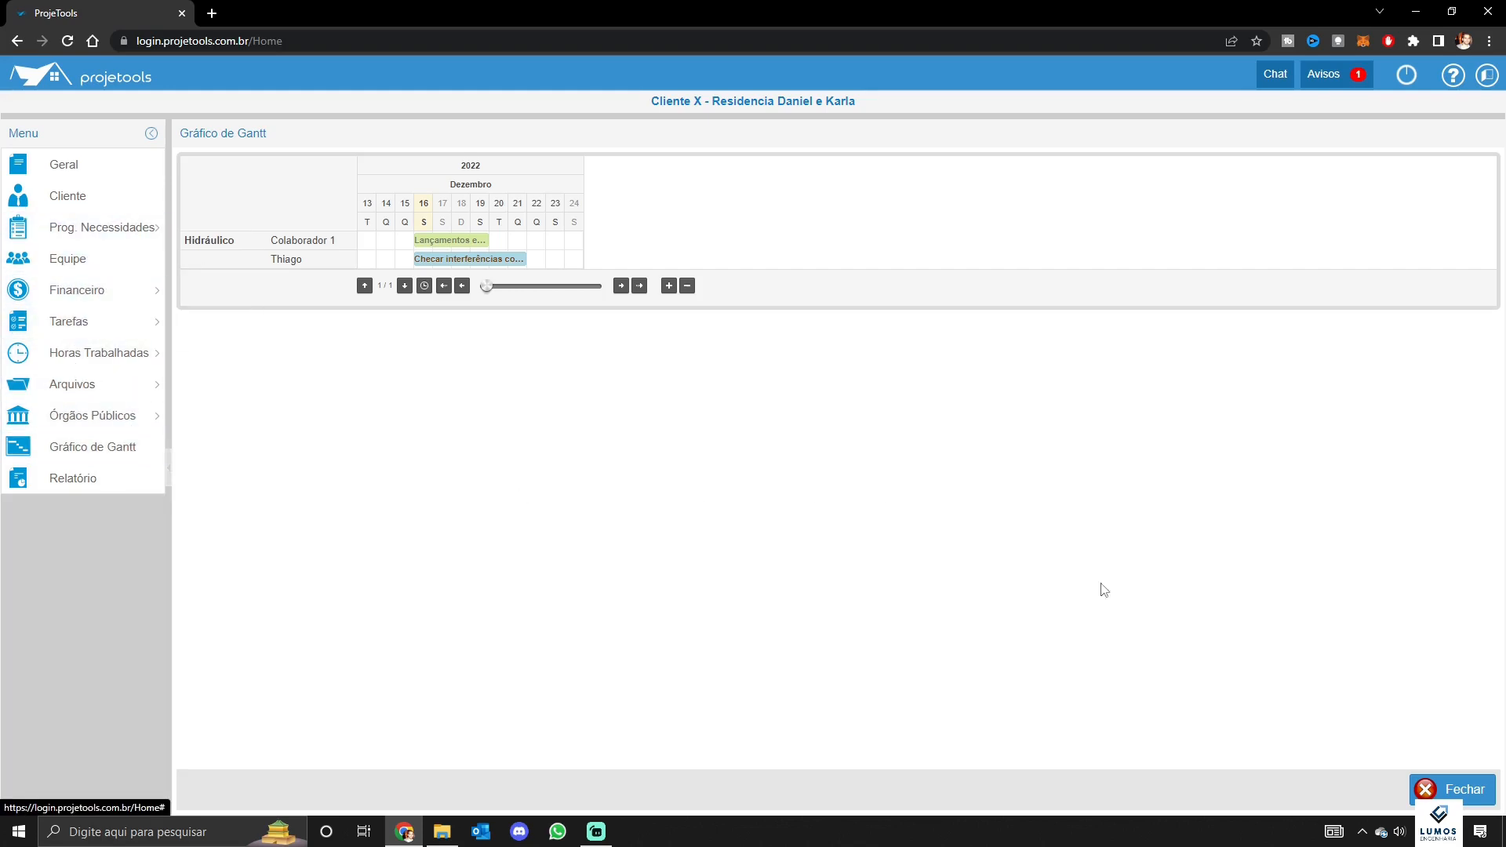
Close the project and select Cliente X's 600.00 m² residence project in the Projetos list
click(1440, 794)
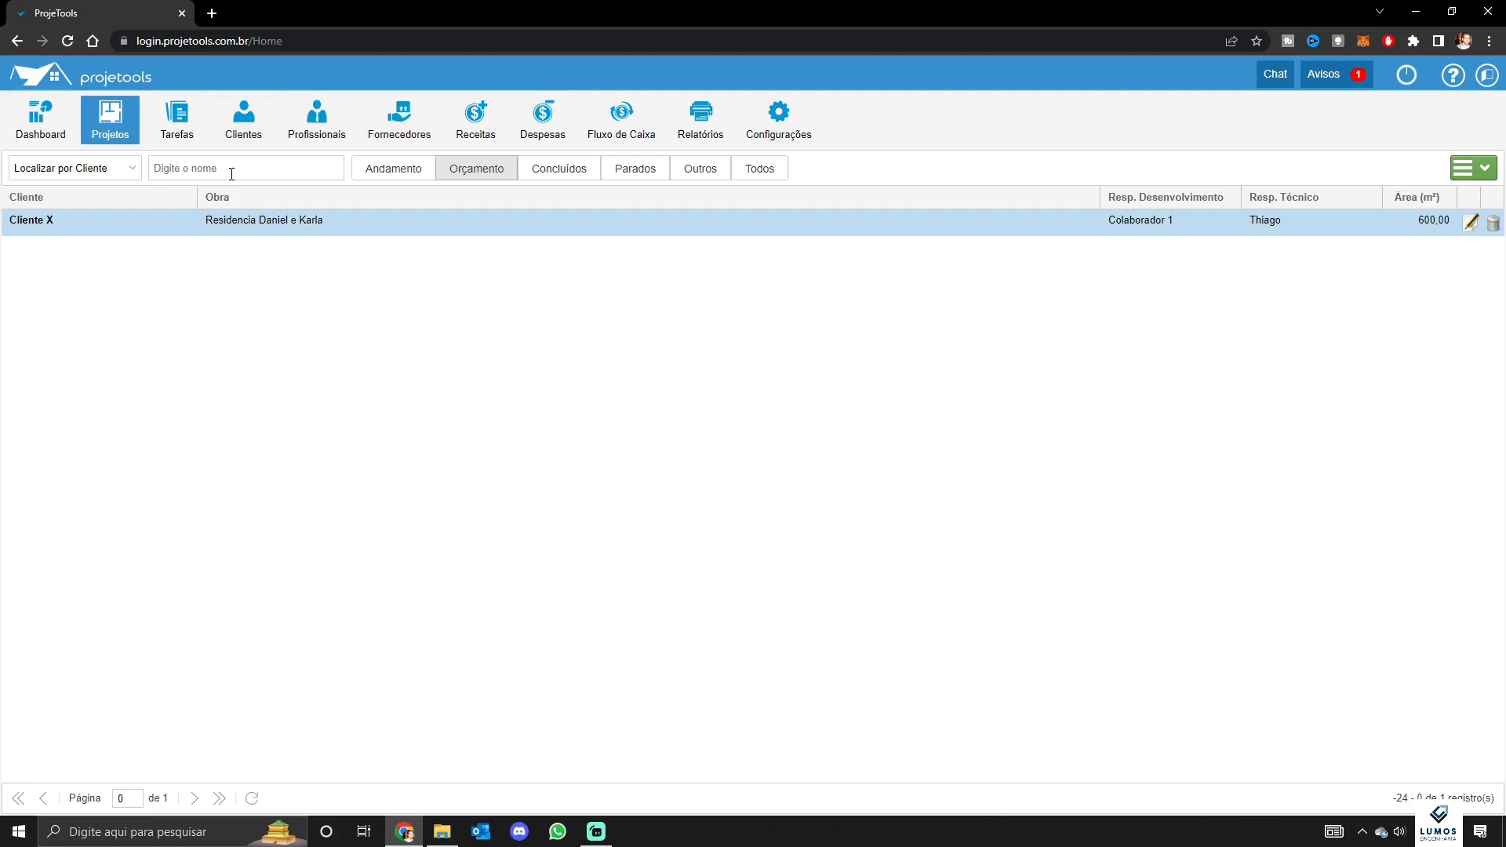
click(146, 229)
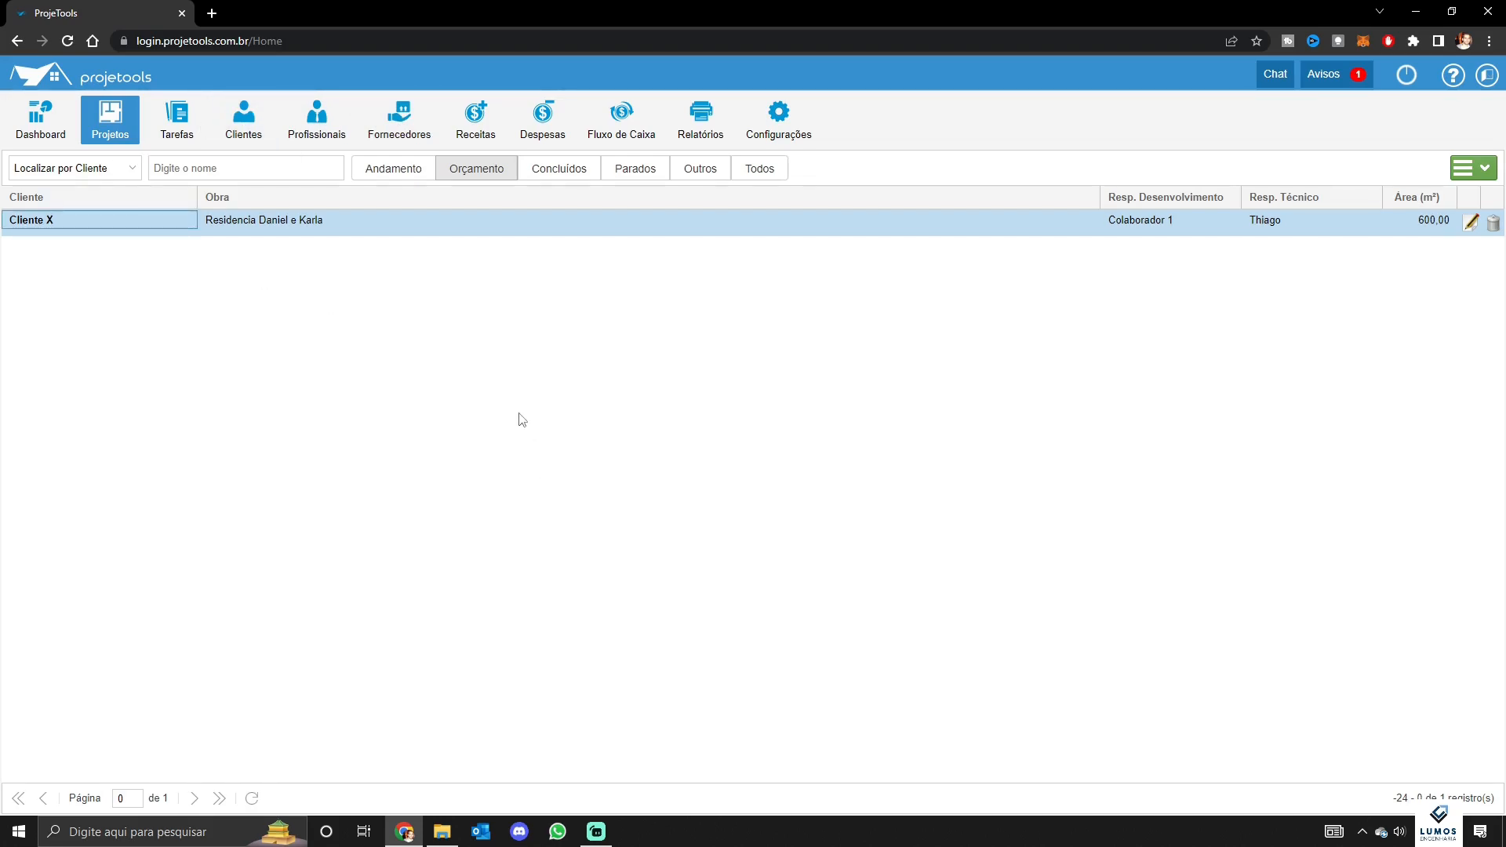